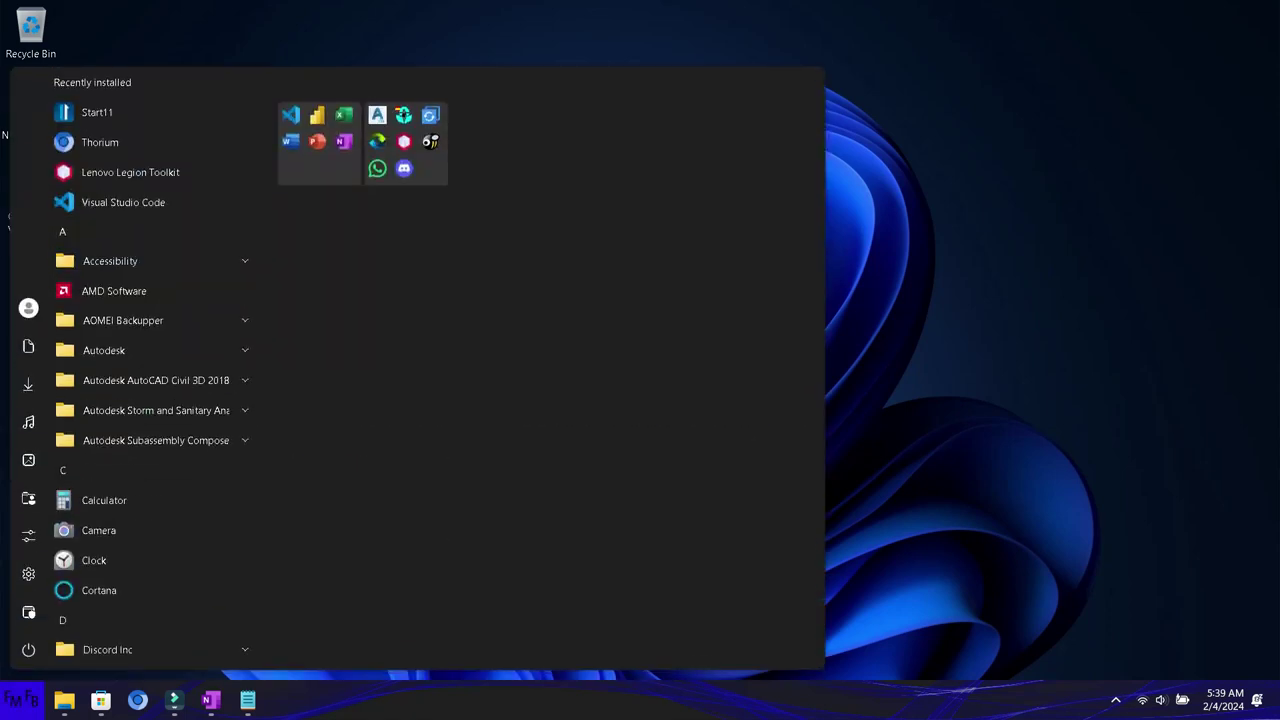
# - Launch Power BI Desktop and Excel from the Start menu and create a blank workbook
pyautogui.click(320, 145)
pyautogui.press('Escape')
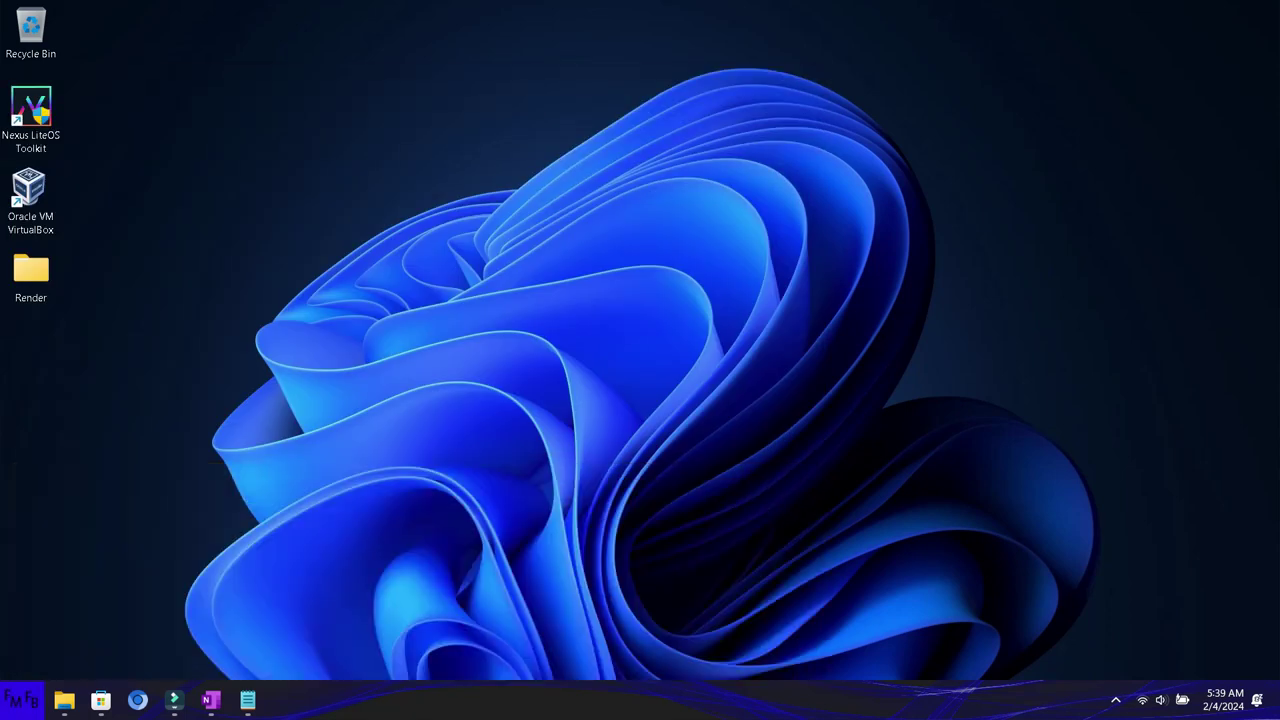
pyautogui.press('super')
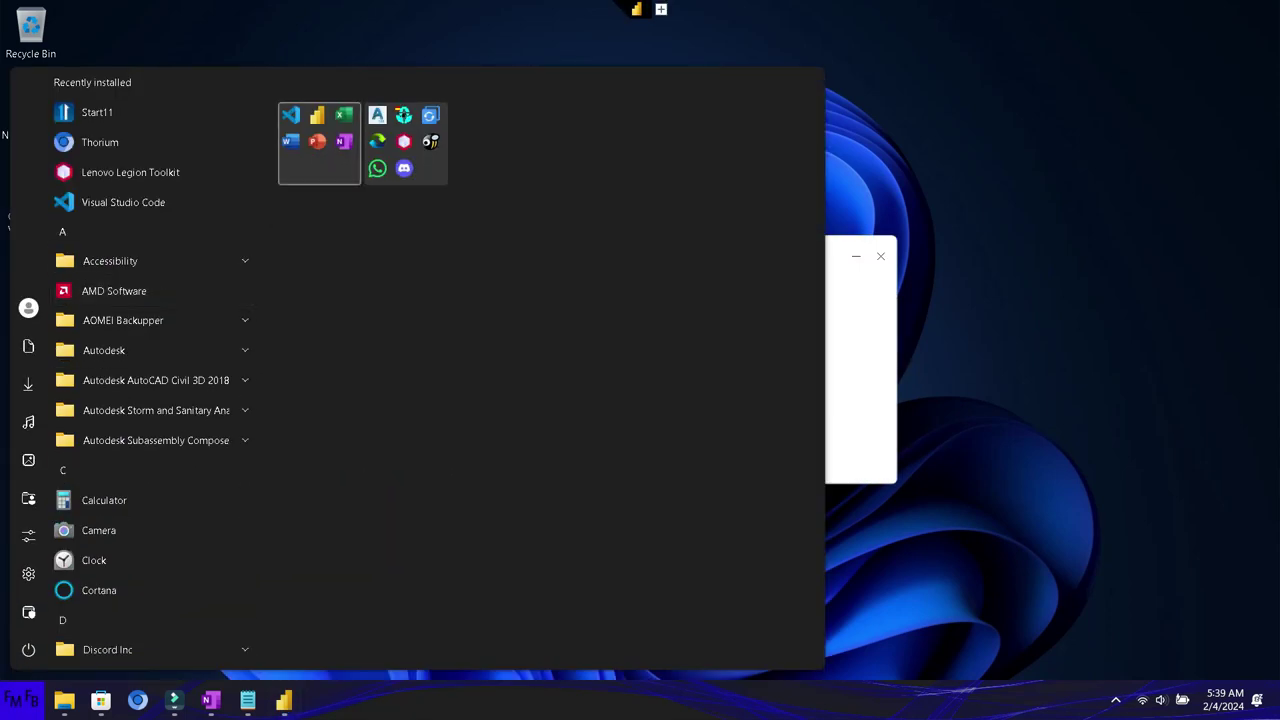
pyautogui.click(320, 145)
pyautogui.press('Right')
pyautogui.press('Return')
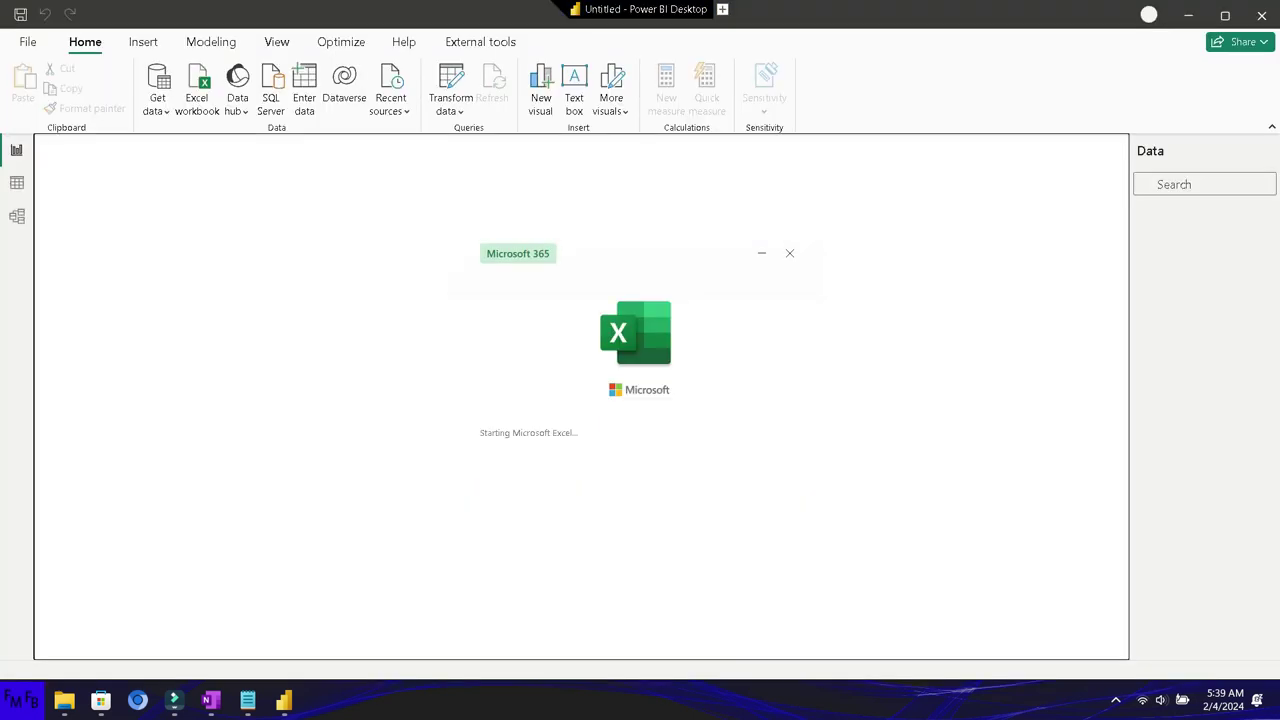
pyautogui.press('Return')
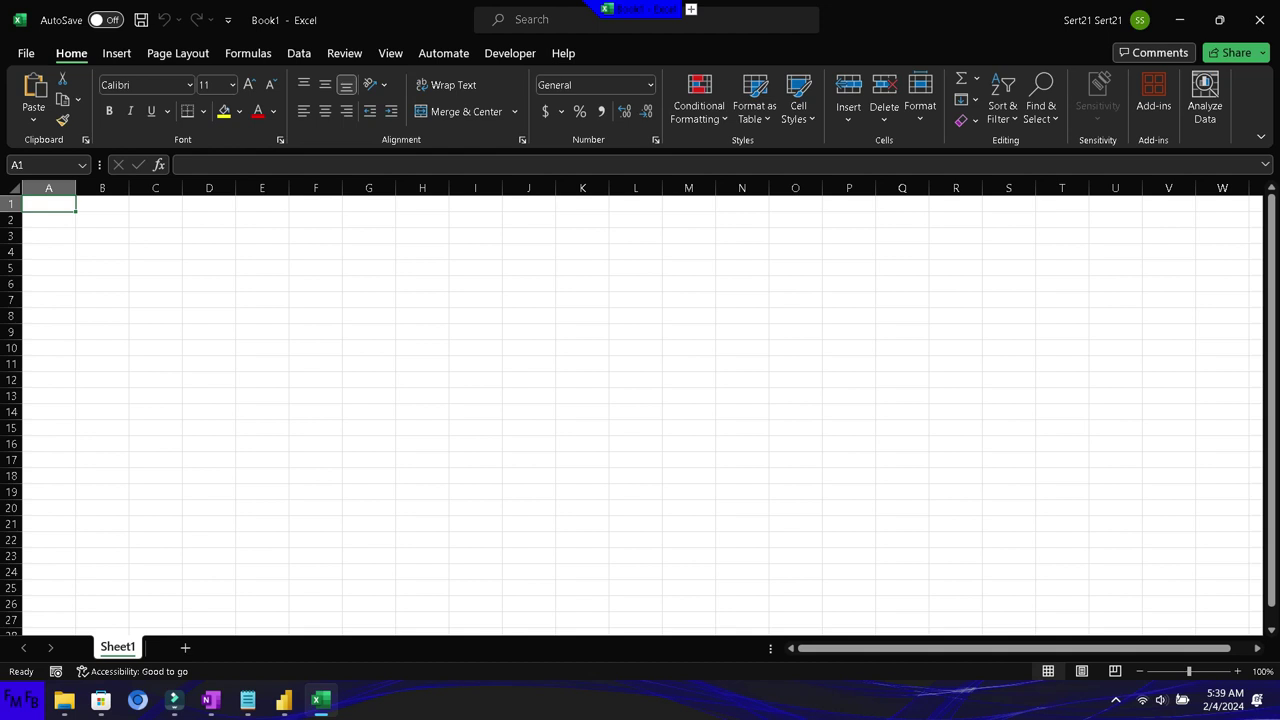
# - Enter the headers Country/País in A1 and Number/Numero in B1
pyautogui.write('Country')
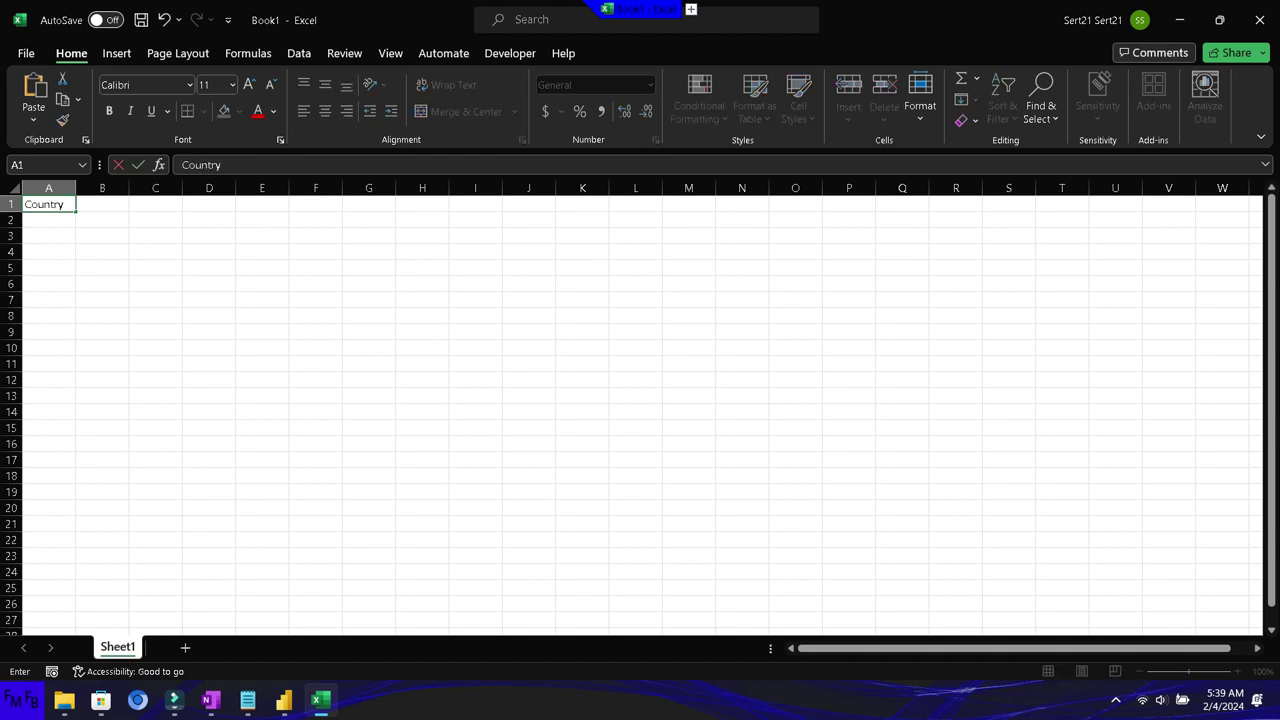
pyautogui.press('Tab')
pyautogui.press('Left')
pyautogui.press('F2')
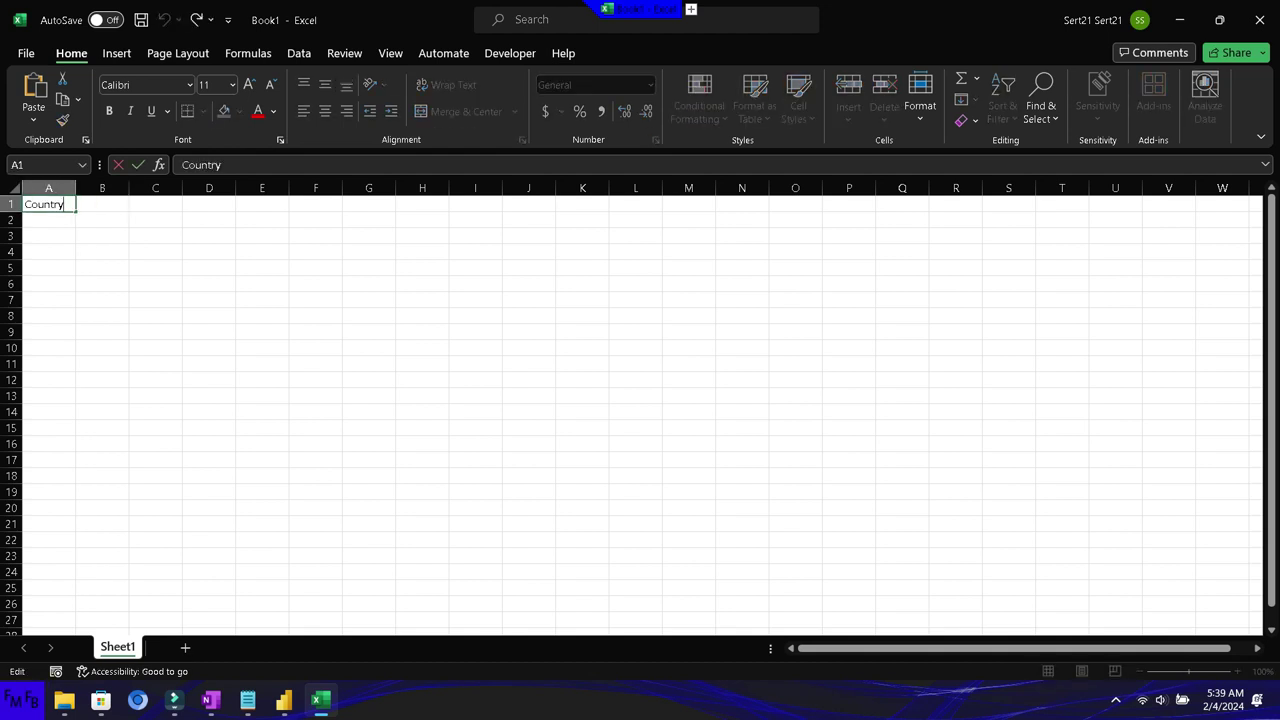
pyautogui.write('/País')
pyautogui.press('Tab')
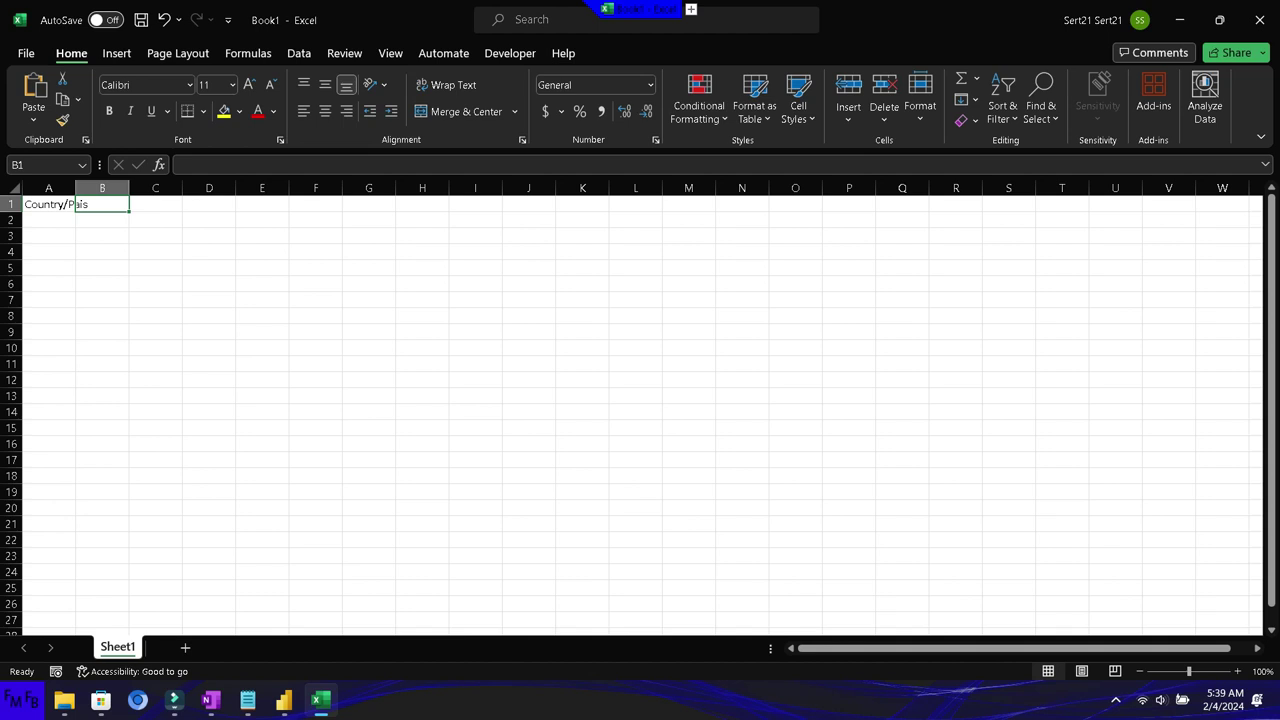
pyautogui.write('Number/Numero')
pyautogui.press('Return')
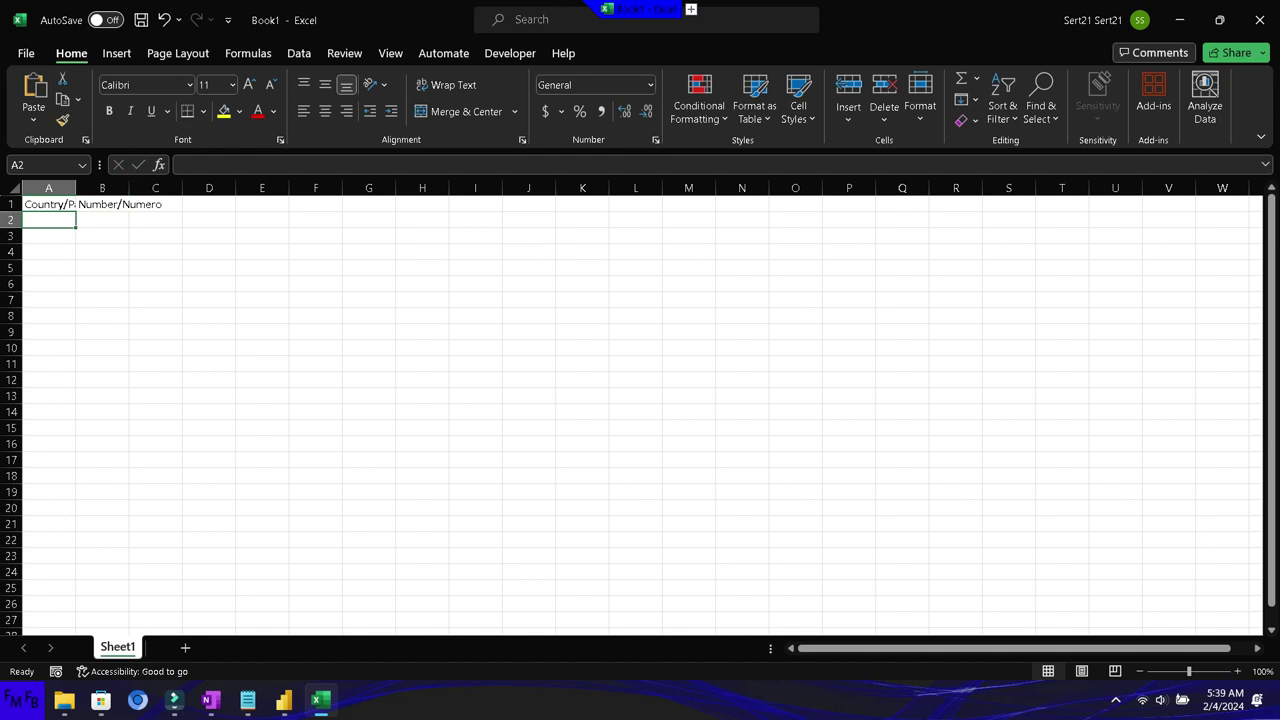
# - List Honduras, El Salvador, Nicaragua, Guatemala, Costa Rica and Panama down column A
pyautogui.write('Honduras')
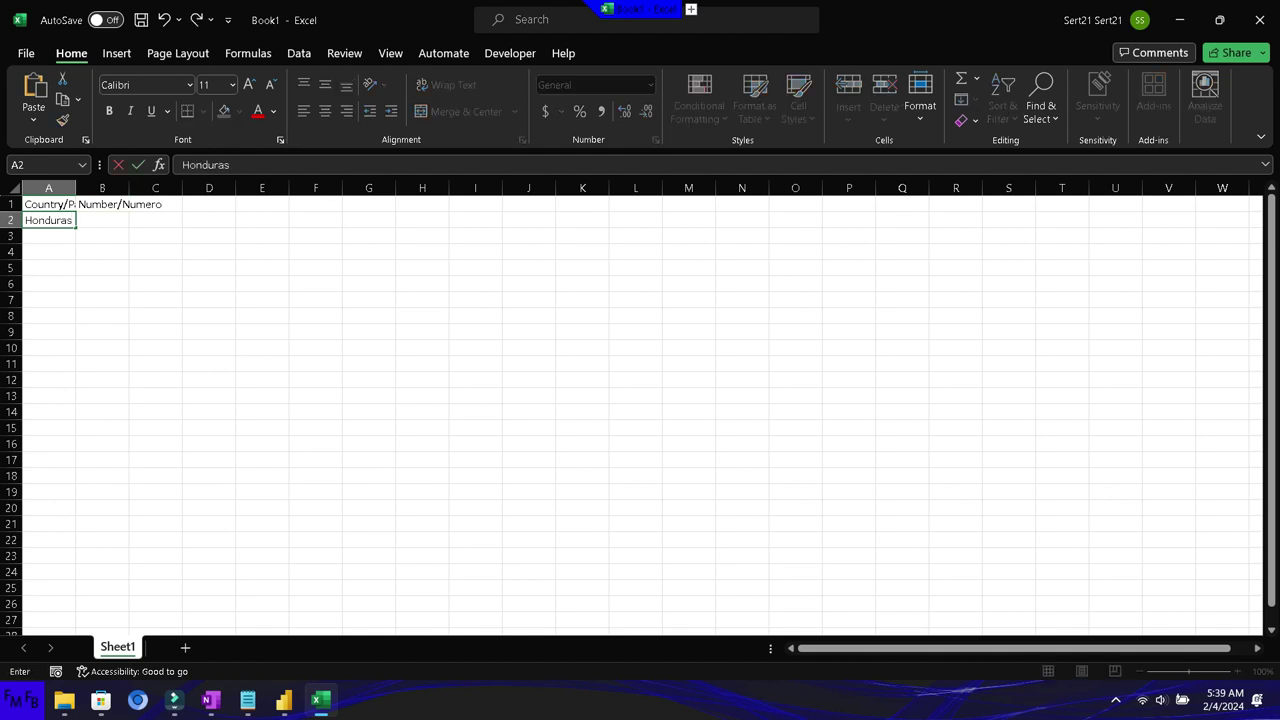
pyautogui.press('Return')
pyautogui.write('El Salvador')
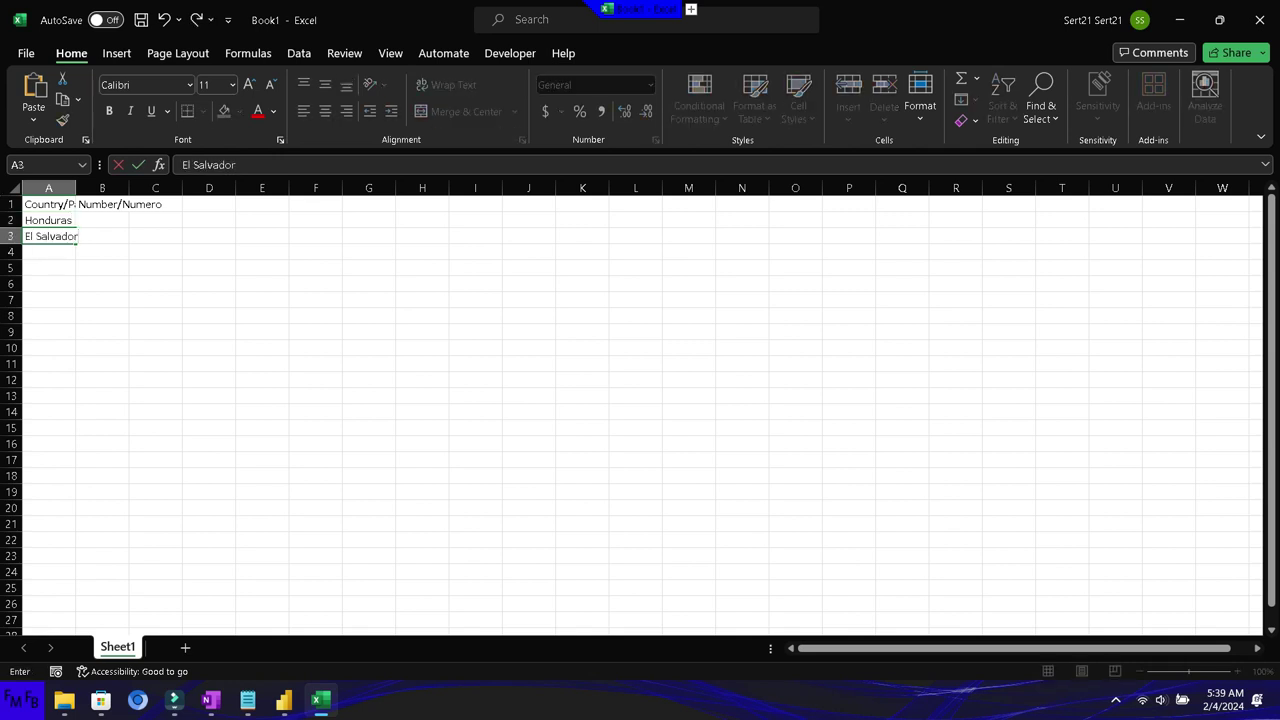
pyautogui.press('Return')
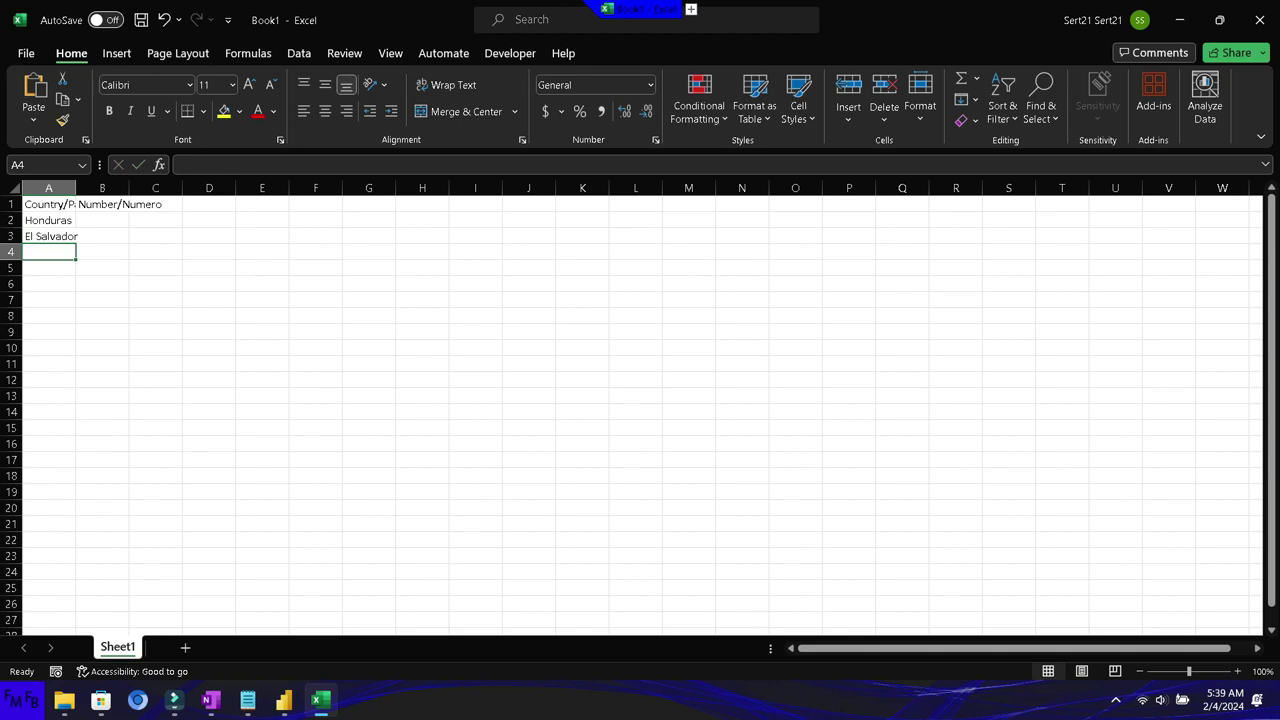
pyautogui.write('Nicaragua')
pyautogui.press('Return')
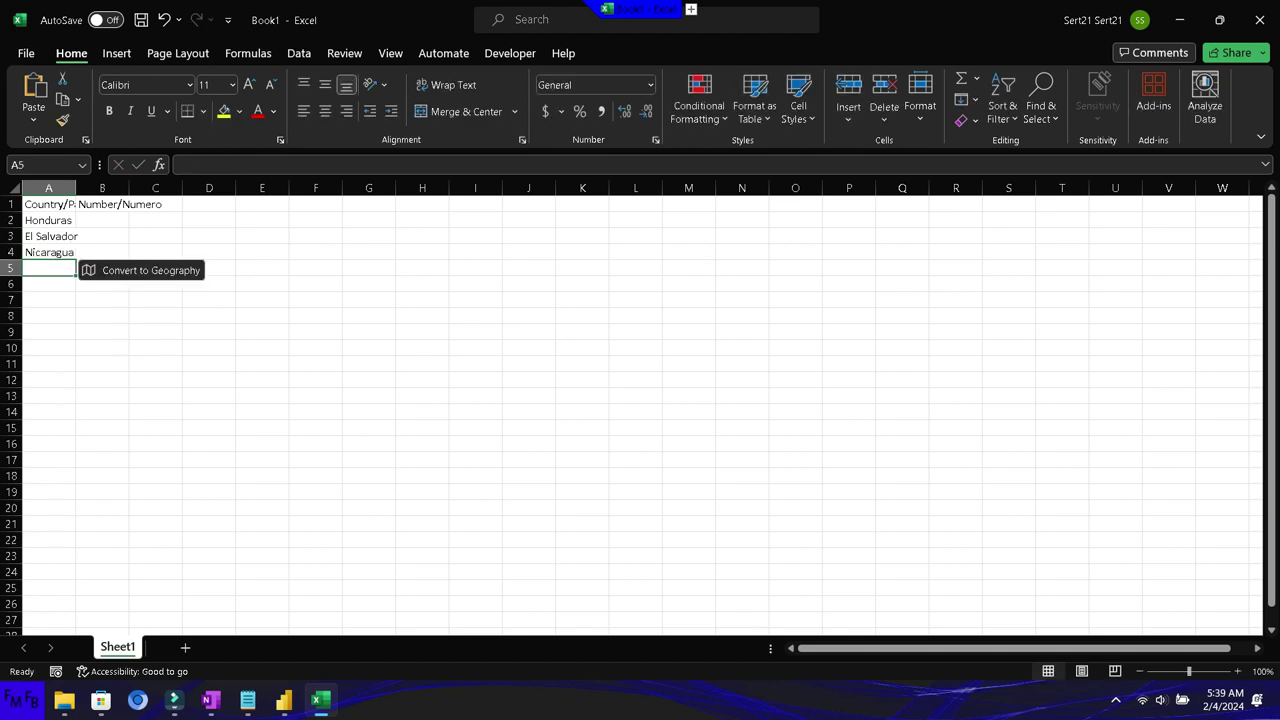
pyautogui.write('Guatemala')
pyautogui.press('Return')
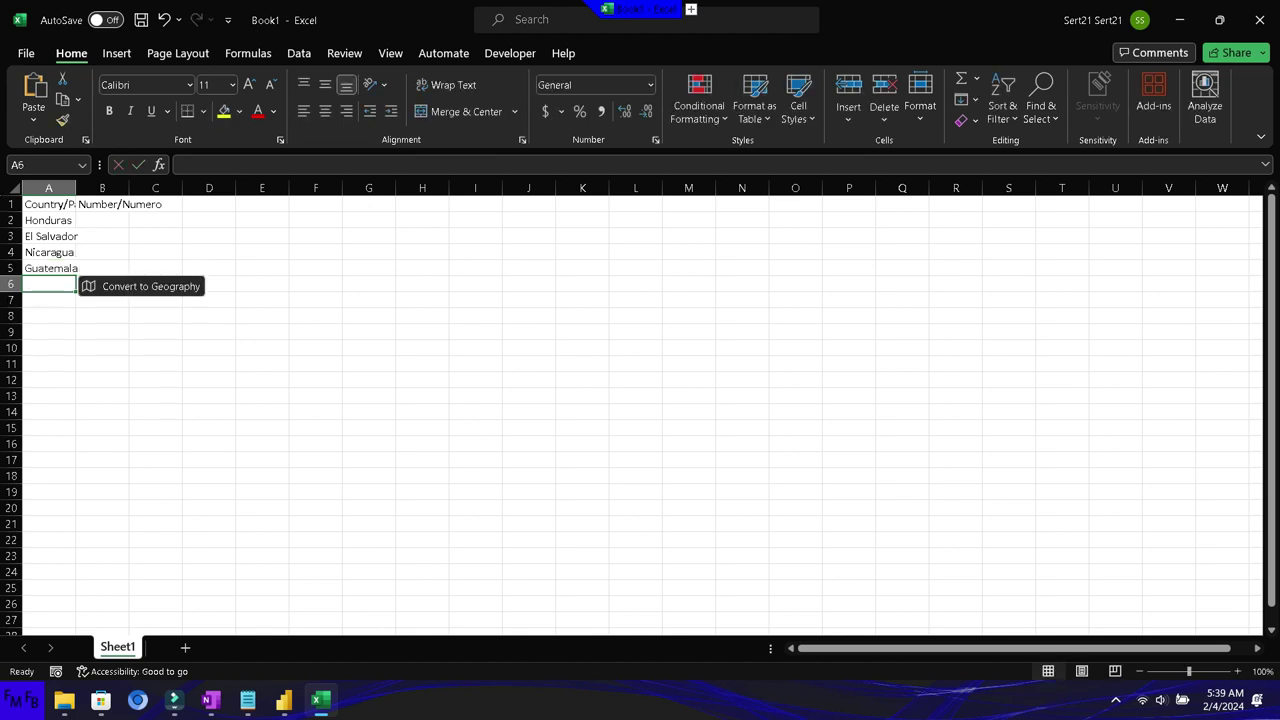
pyautogui.write('Costa Rica')
pyautogui.press('Return')
pyautogui.write('Panama')
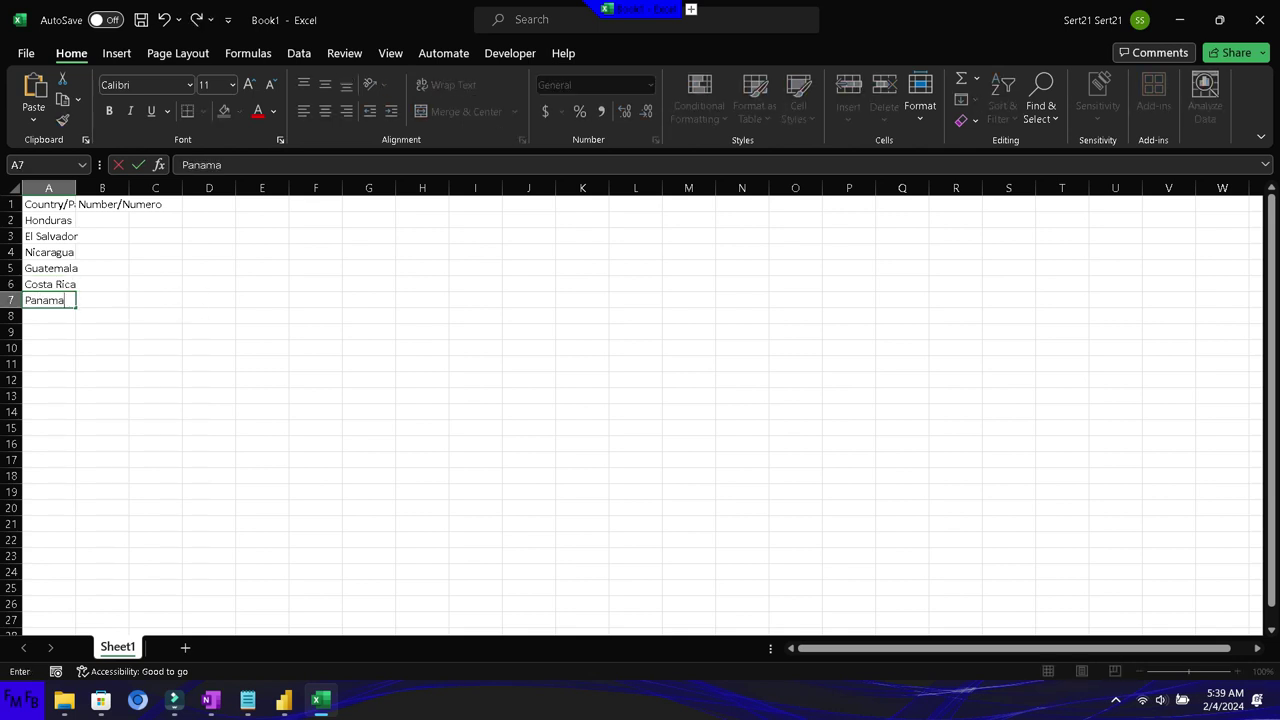
pyautogui.press('Return')
# - Continue the list with Mexico, Uruguay, Argentina, Ecuador, Colombia and Brazil
pyautogui.write('Ma')
pyautogui.write('a')
pyautogui.press('BackSpace')
pyautogui.press('BackSpace')
pyautogui.write('Mexico')
pyautogui.press('Return')
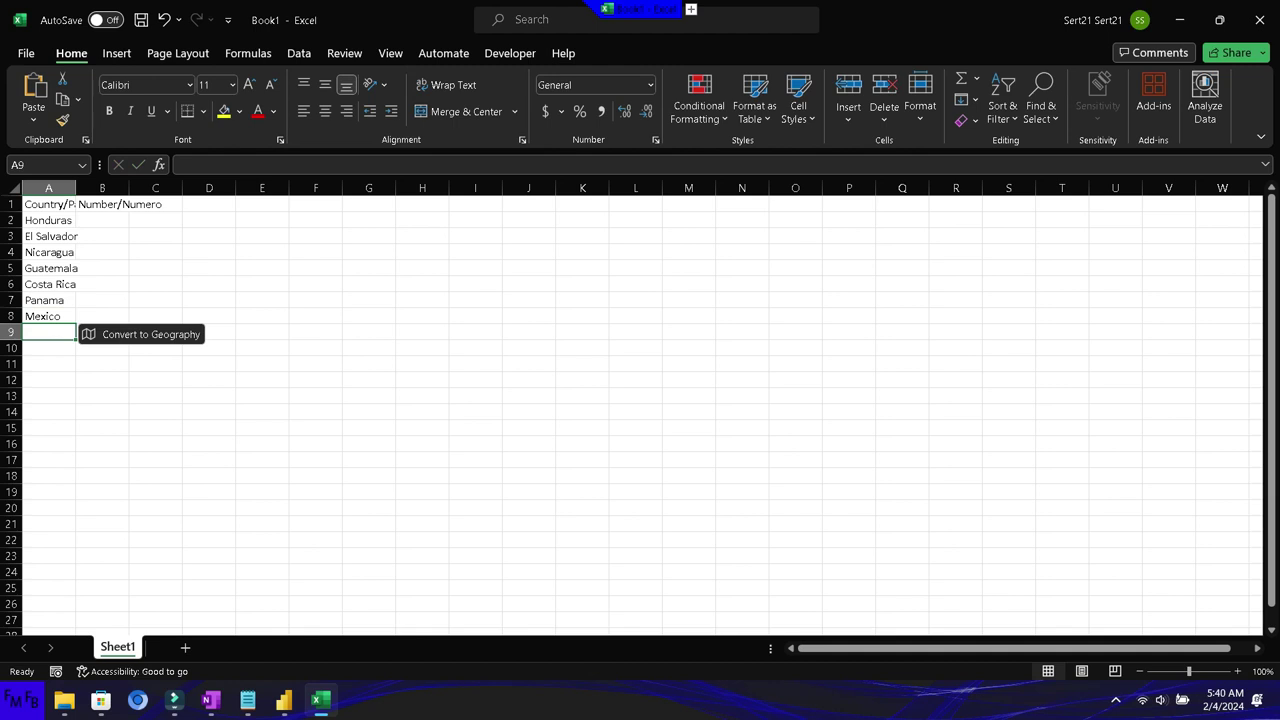
pyautogui.write('Uruguay')
pyautogui.press('Return')
pyautogui.write('Argentina')
pyautogui.hotkey('ctrl', 'Return')
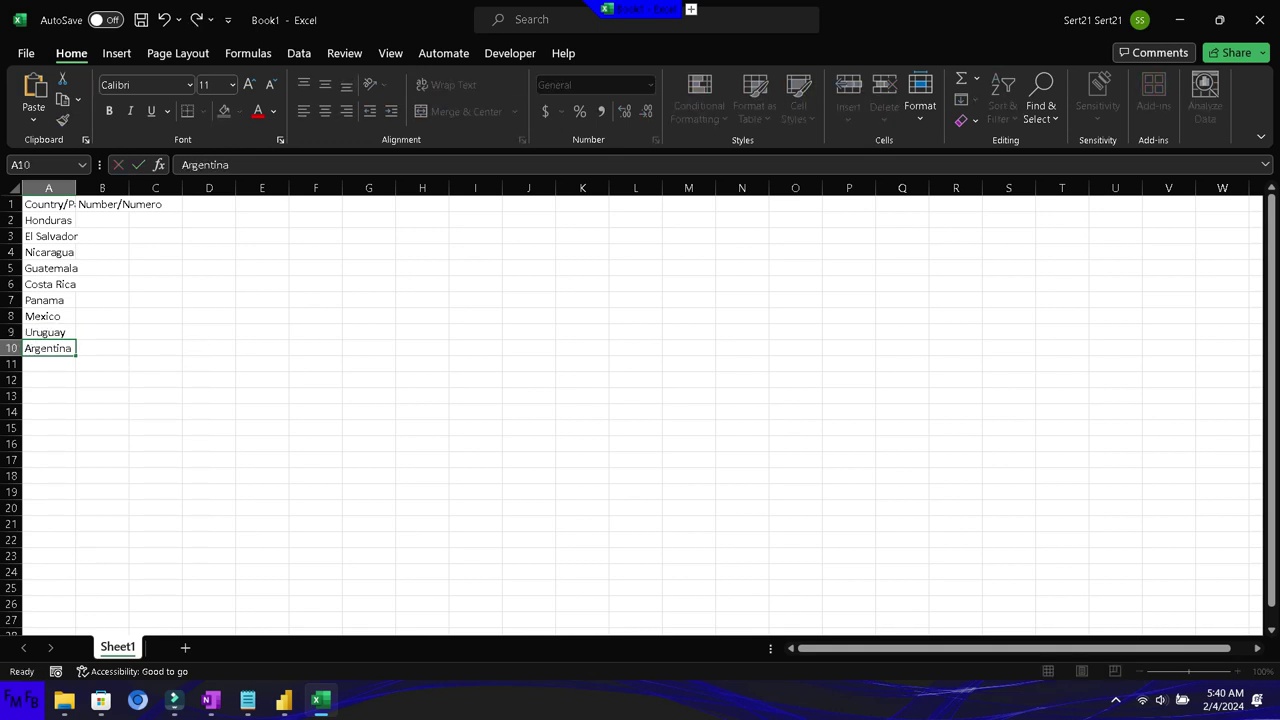
pyautogui.press('Return')
pyautogui.write('Ecuado')
pyautogui.press('Return')
pyautogui.write('Colombia')
pyautogui.press('Return')
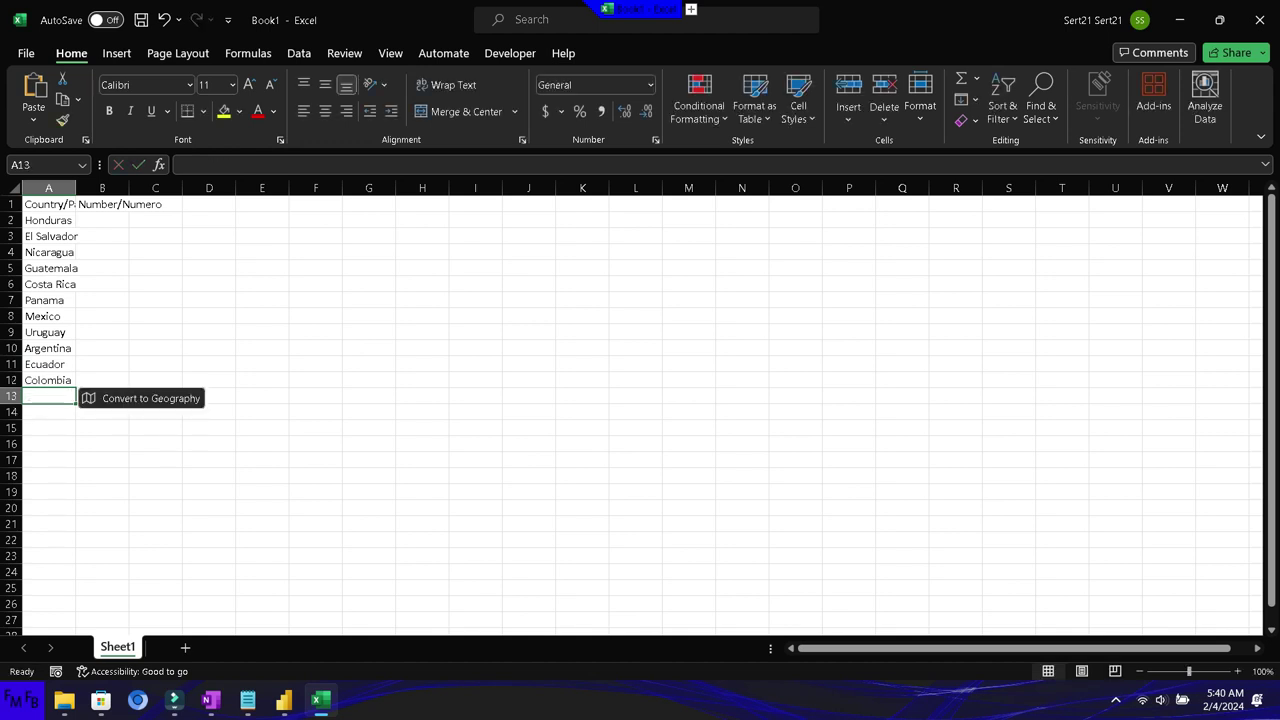
pyautogui.write('Brazil')
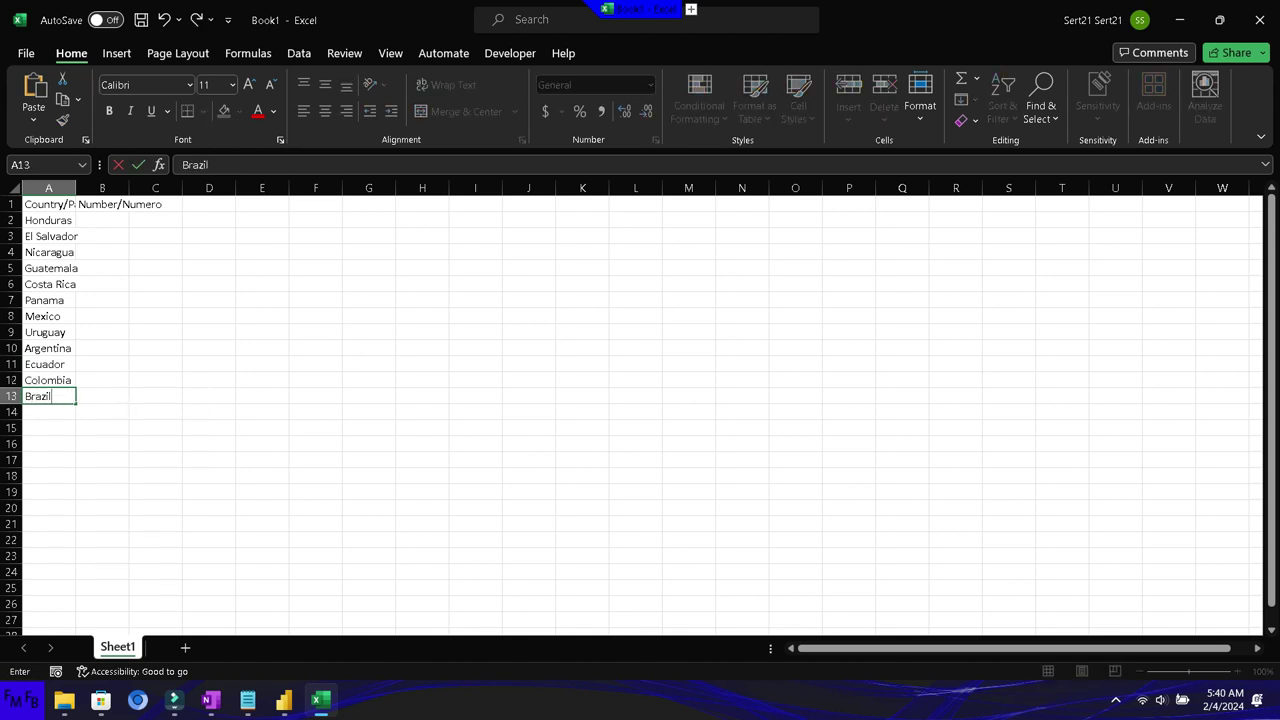
pyautogui.hotkey('ctrl', 'Return')
# - Enter numbers 100, 200, 1000, 500, 800 and 900 for Honduras through Panama in column B
pyautogui.hotkey('ctrl', 'shift', 'Up')
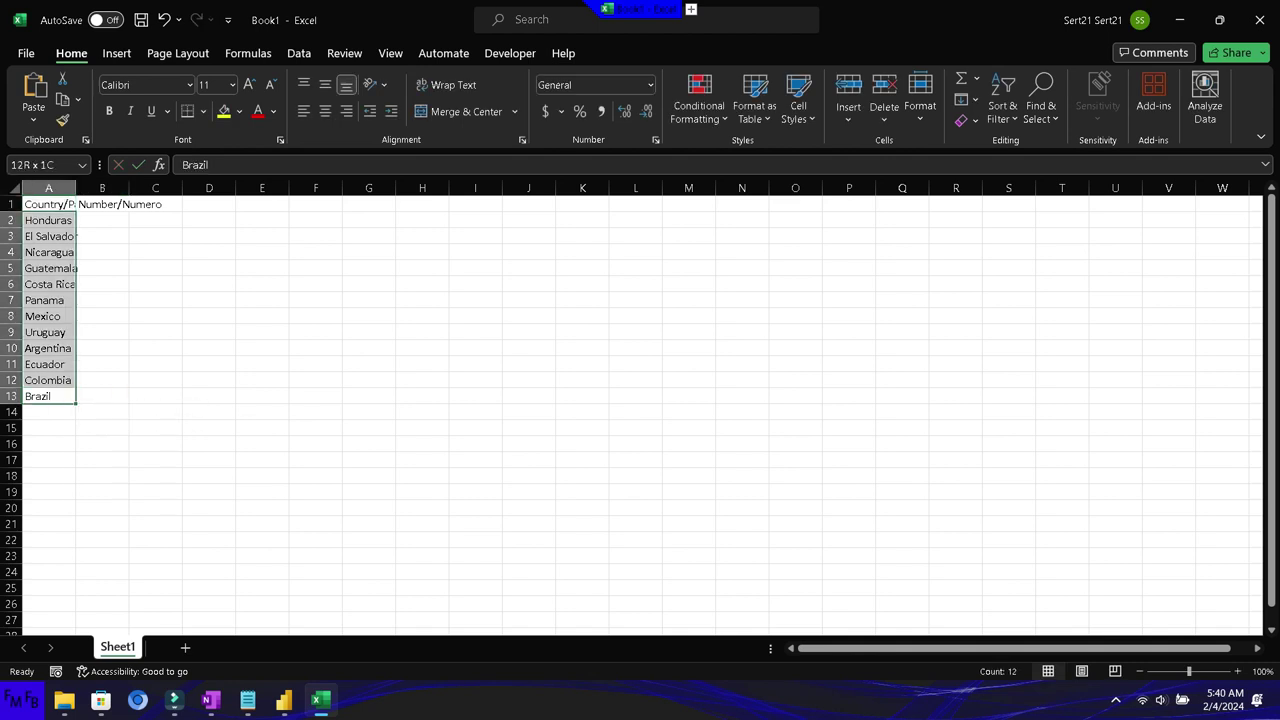
pyautogui.press('Right')
pyautogui.hotkey('ctrl', 'Up')
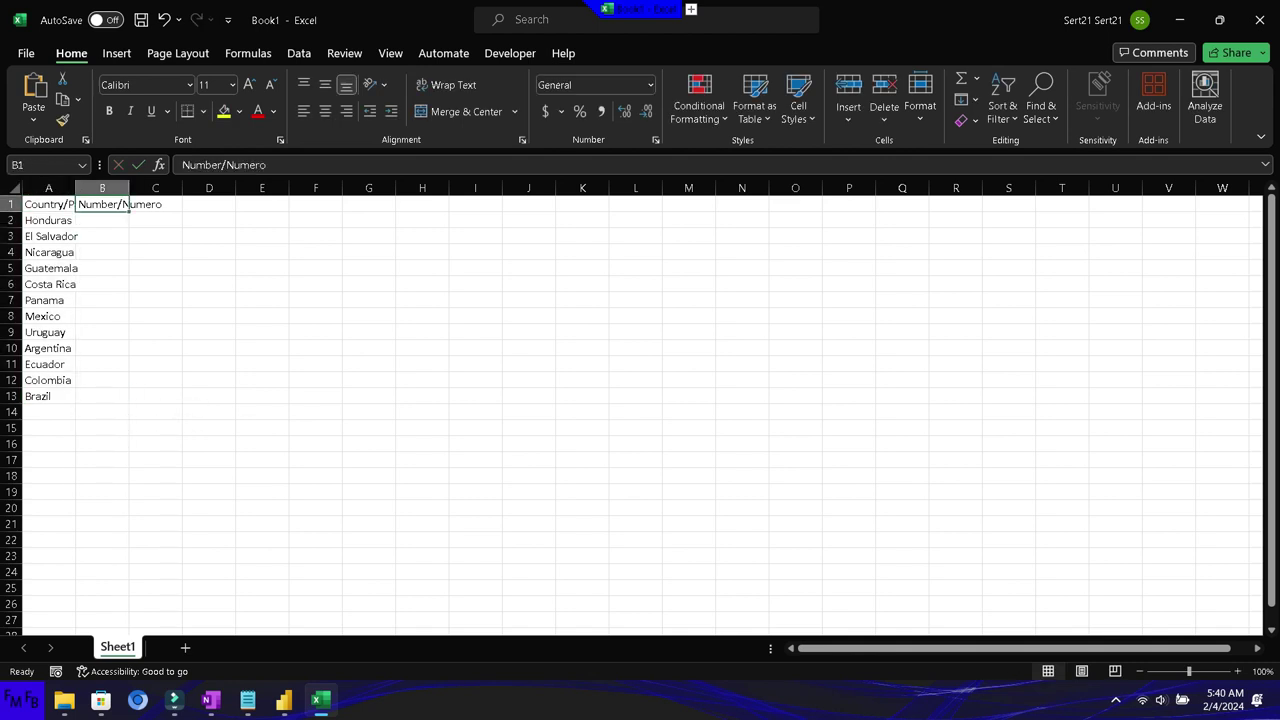
pyautogui.click(102, 220)
pyautogui.write('100')
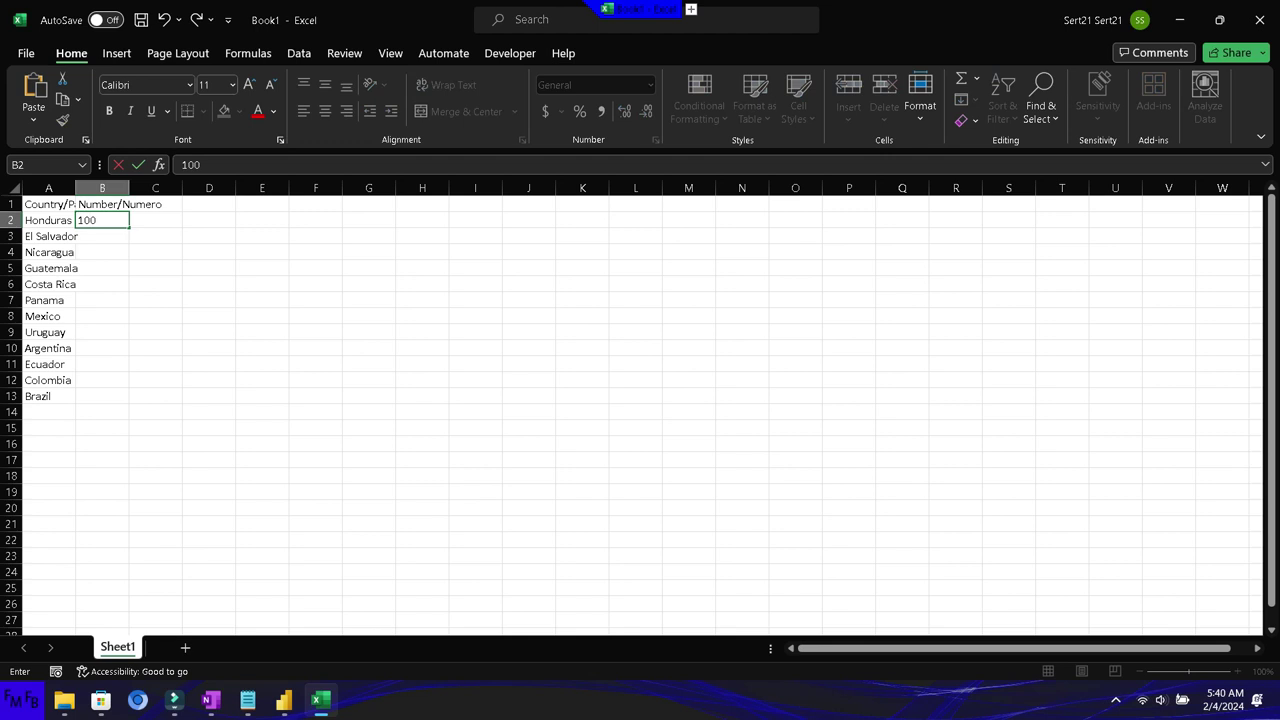
pyautogui.press('Return')
pyautogui.write('2')
pyautogui.press('Return')
pyautogui.write('1000')
pyautogui.press('Return')
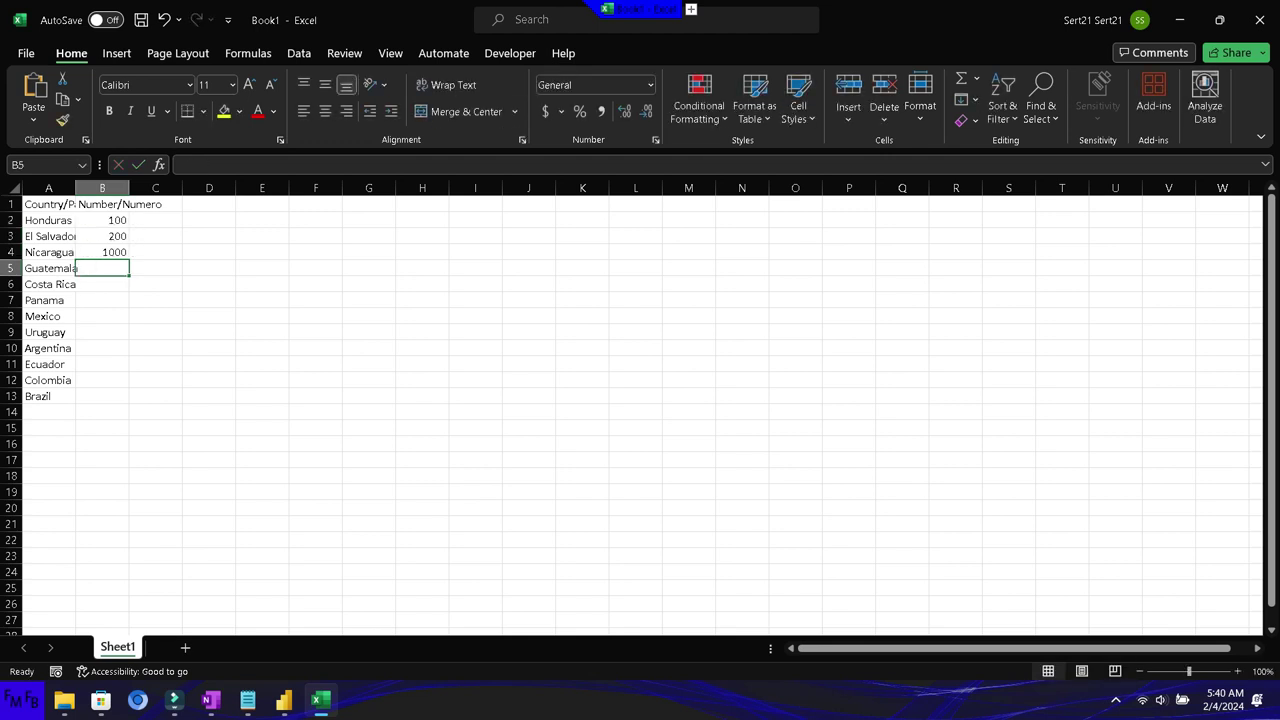
pyautogui.write('500')
pyautogui.press('Return')
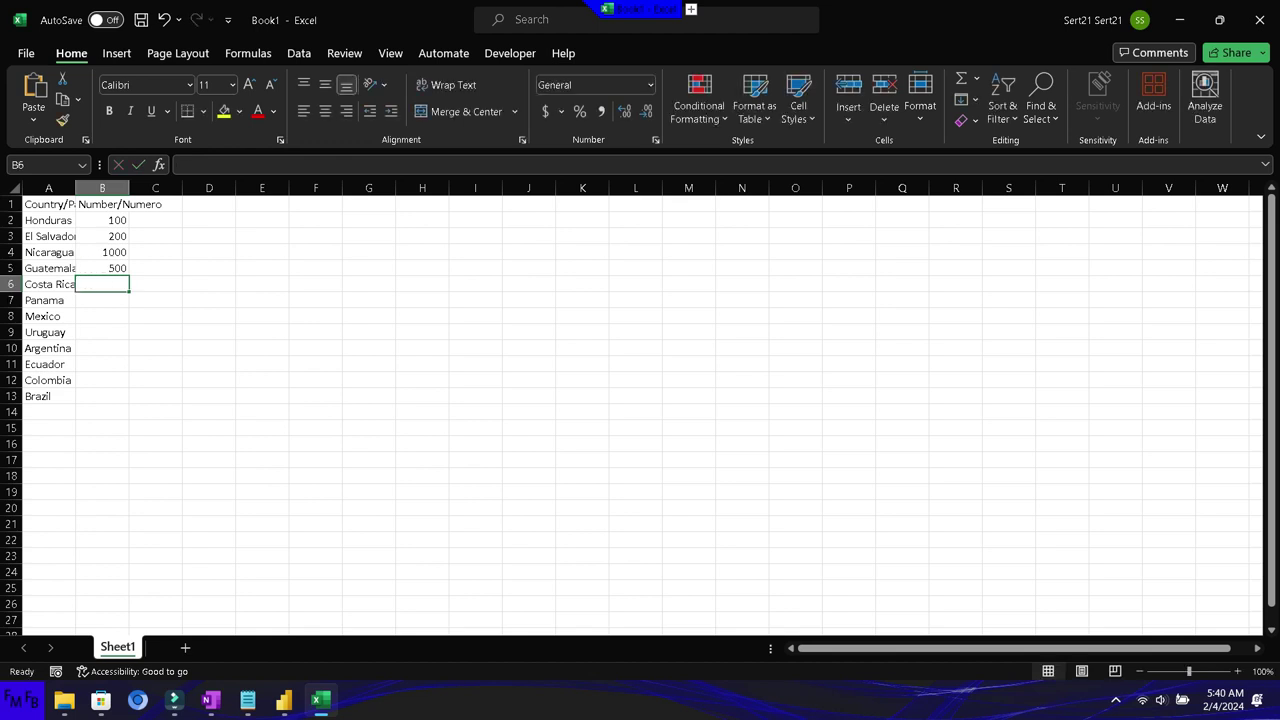
pyautogui.write('800')
pyautogui.press('Return')
pyautogui.write('900')
pyautogui.press('Return')
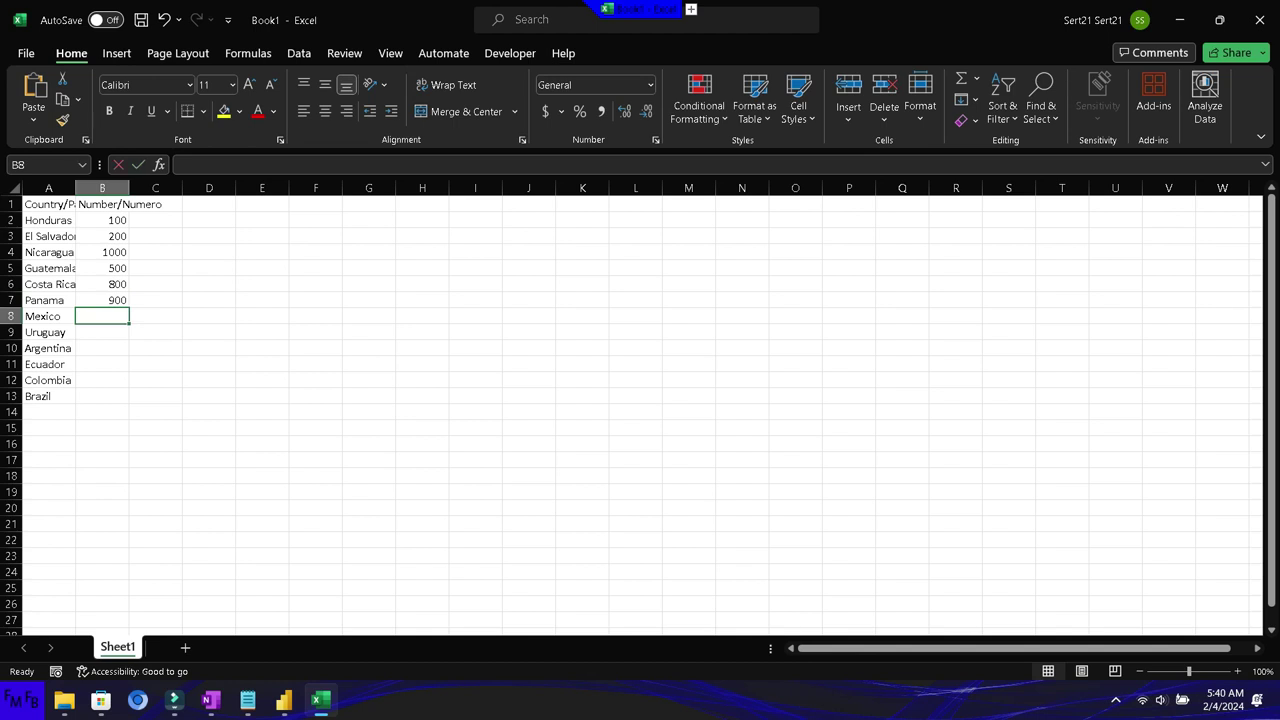
# - Enter 1600, 1900, 1500, 300, 400 and 800 for Mexico through Brazil
pyautogui.write('1600')
pyautogui.press('Return')
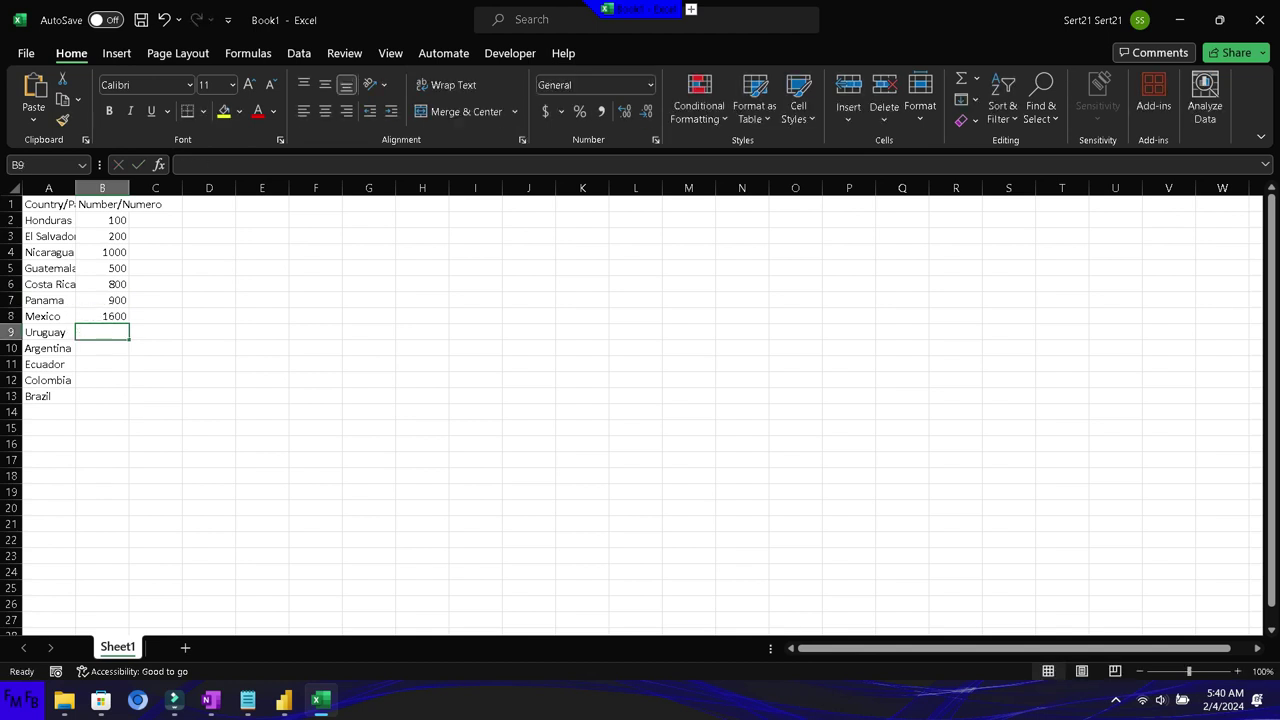
pyautogui.write('168')
pyautogui.press('BackSpace')
pyautogui.press('BackSpace')
pyautogui.write('900')
pyautogui.press('Return')
pyautogui.write('1500')
pyautogui.press('Return')
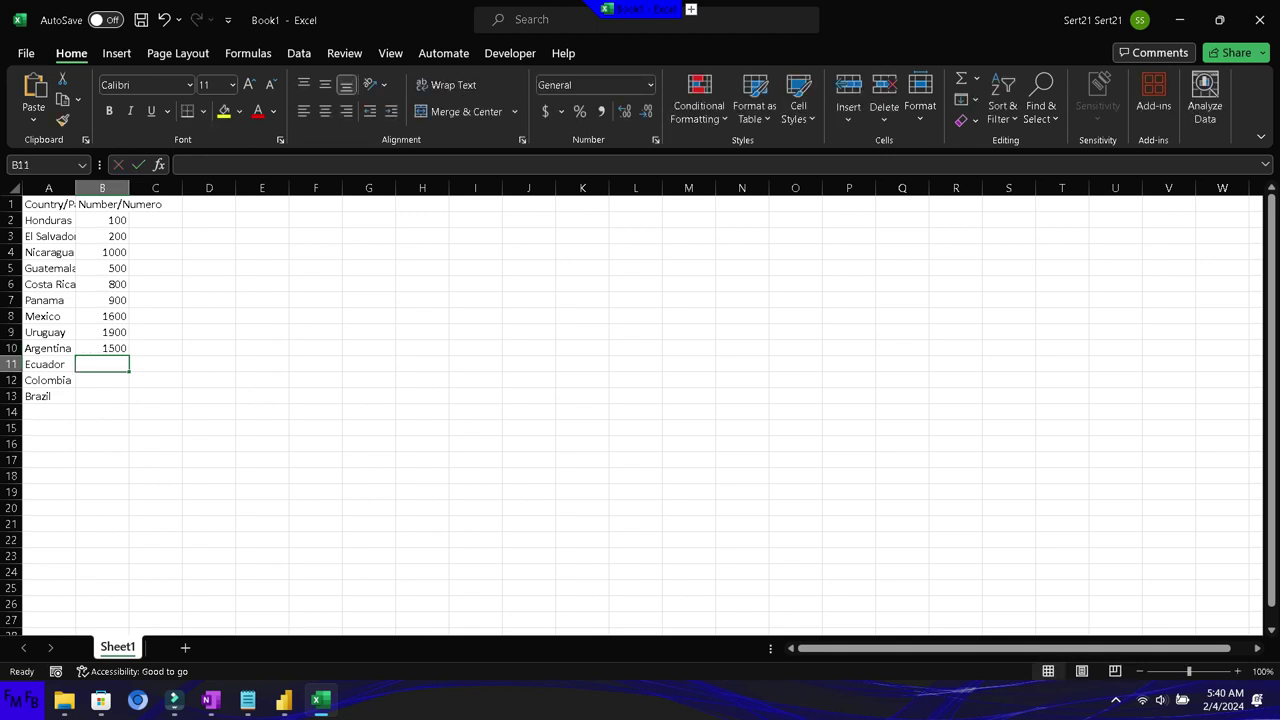
pyautogui.write('300')
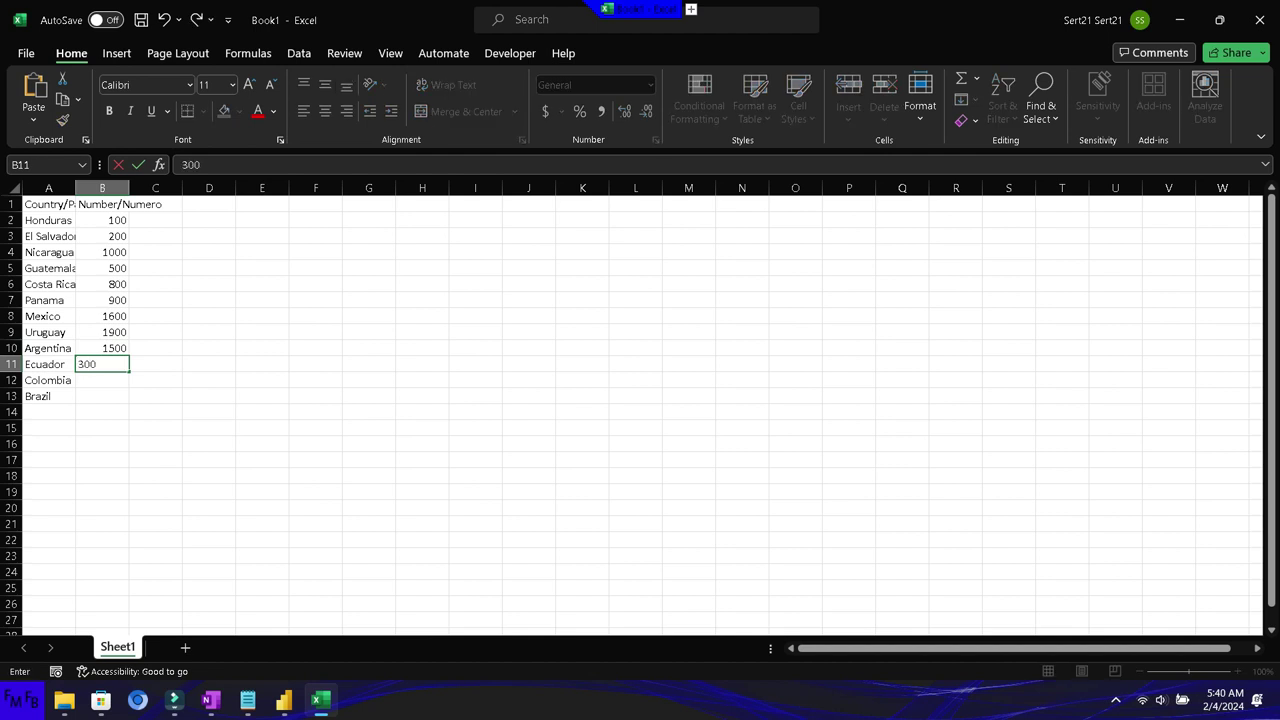
pyautogui.press('Return')
pyautogui.write('400')
pyautogui.press('Return')
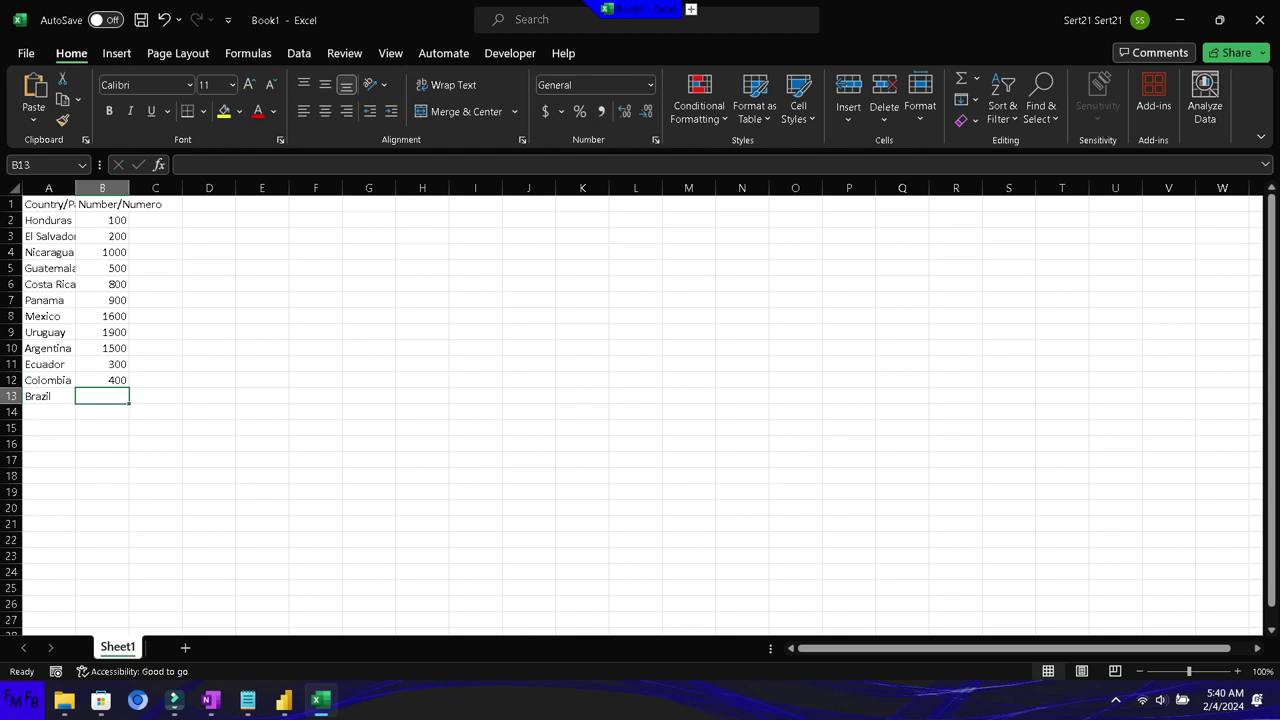
pyautogui.write('800')
pyautogui.press('Return')
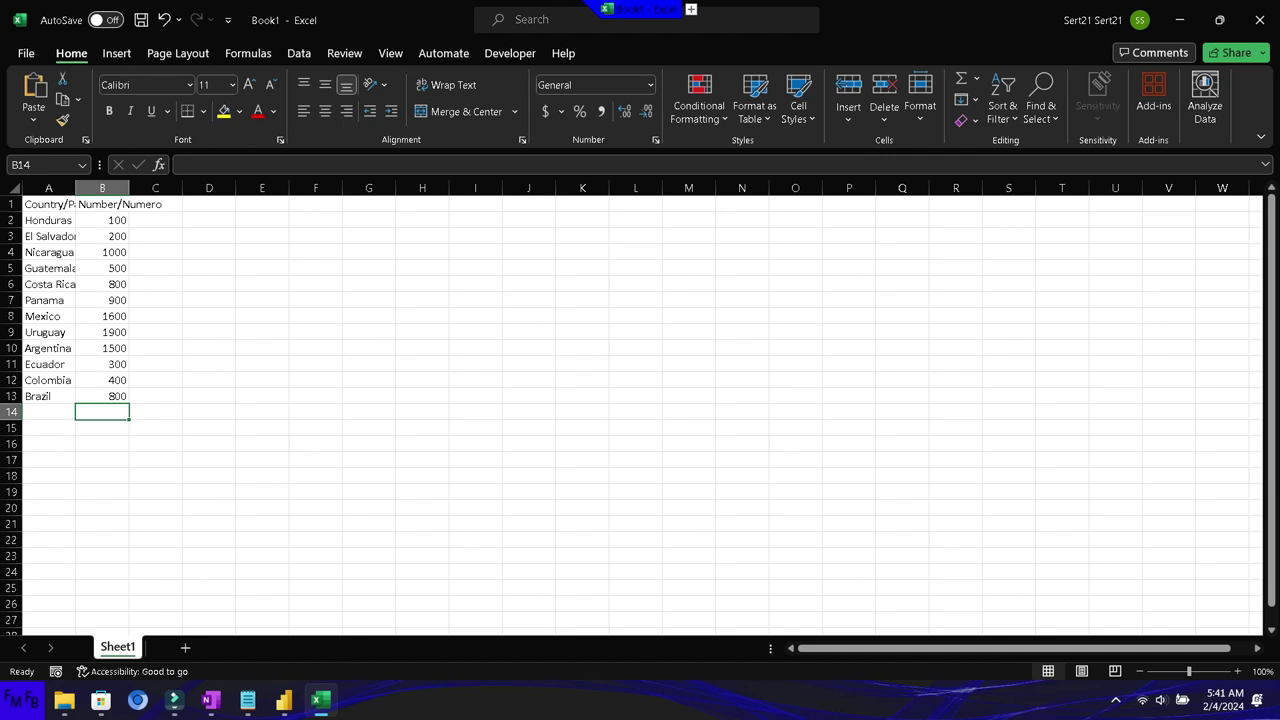
# - Save the workbook as D:\Prueba\Trial.xlsx, replacing the existing file
pyautogui.click(26, 53)
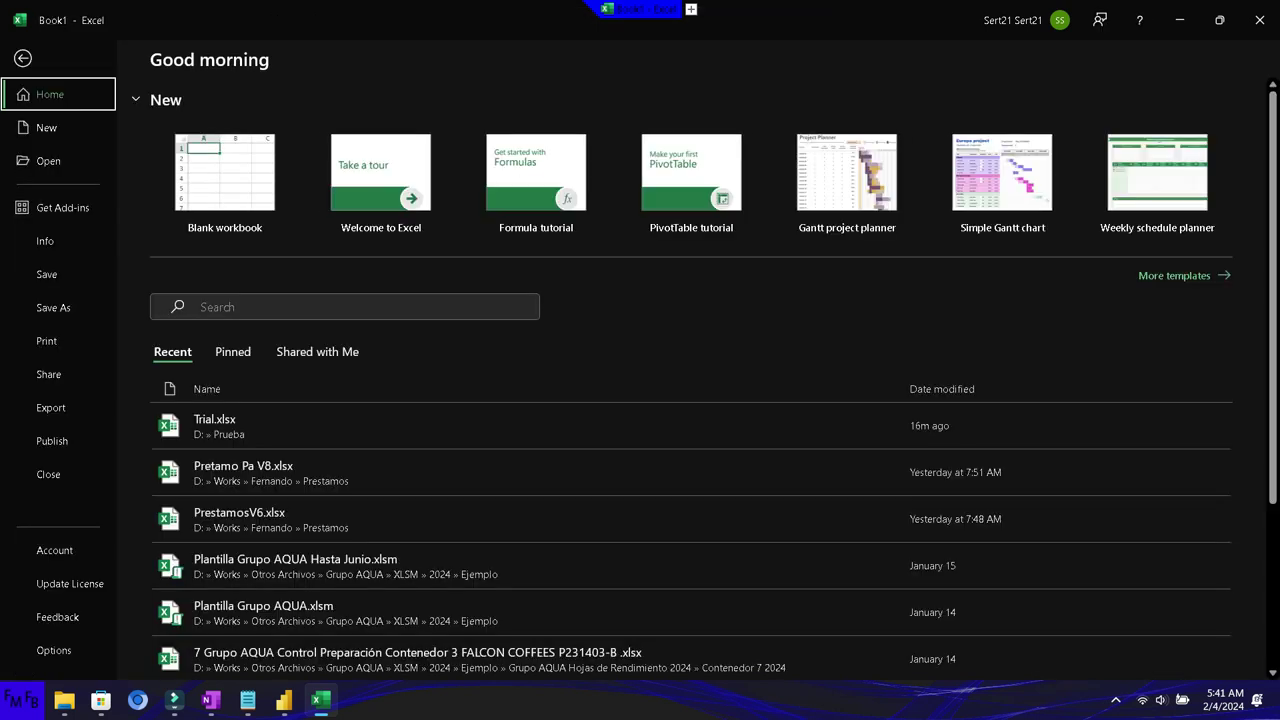
pyautogui.click(53, 307)
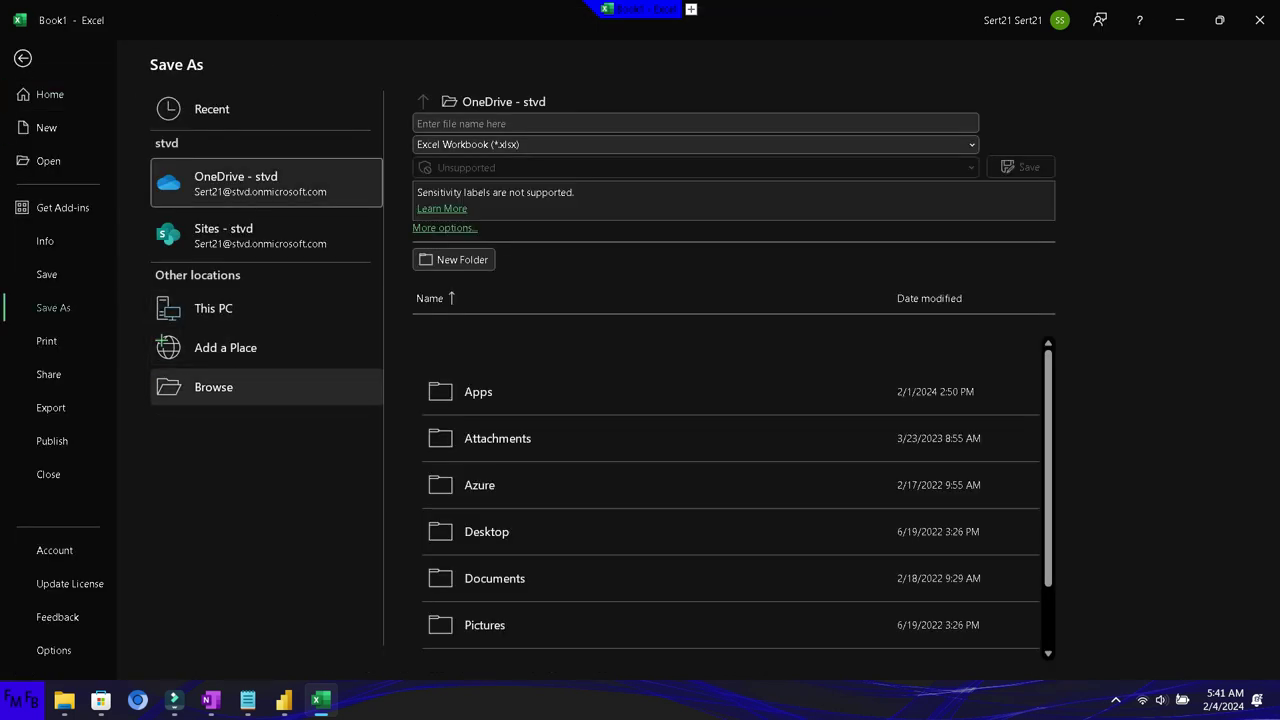
pyautogui.click(213, 387)
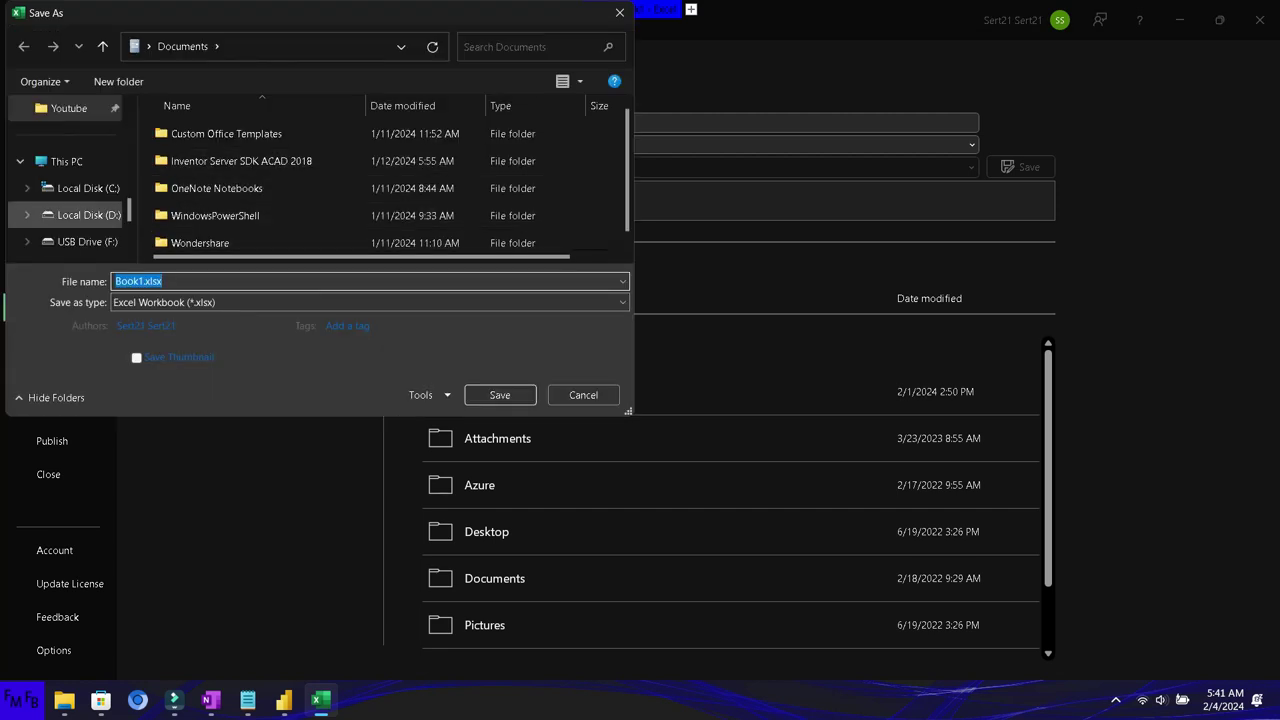
pyautogui.click(88, 214)
pyautogui.scroll(-3, 300, 190)
pyautogui.doubleClick(230, 183)
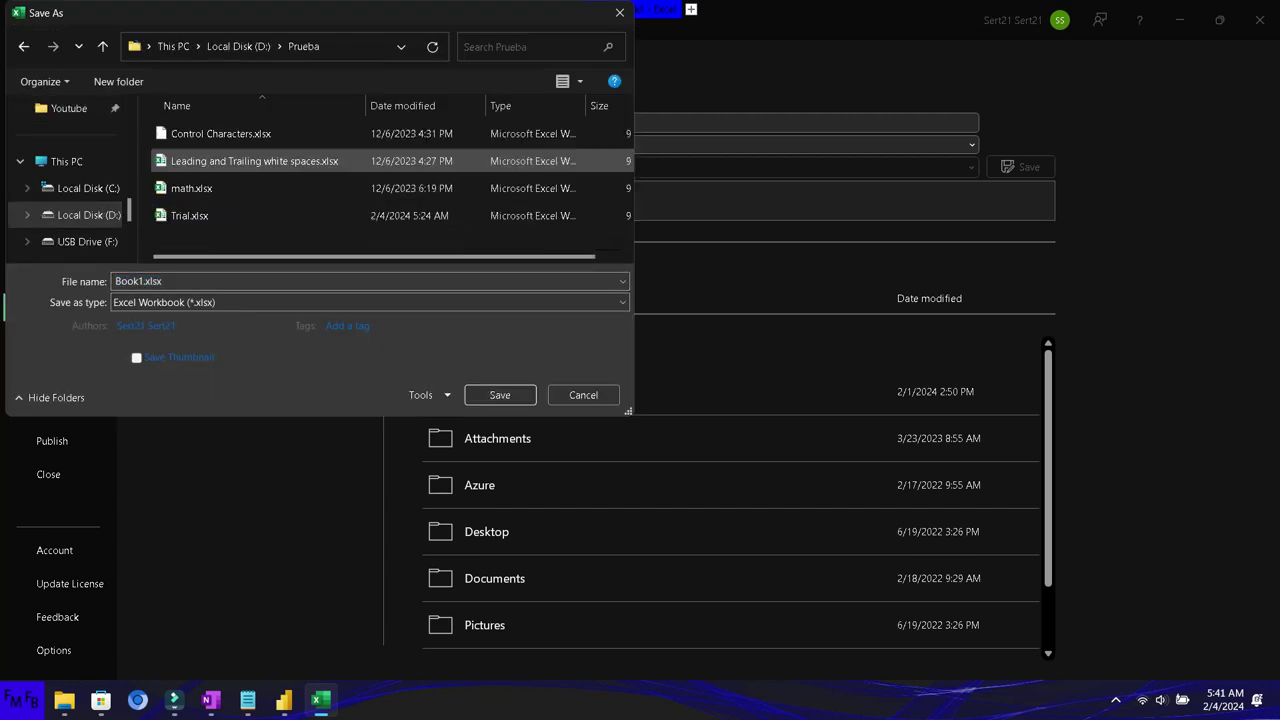
pyautogui.doubleClick(189, 215)
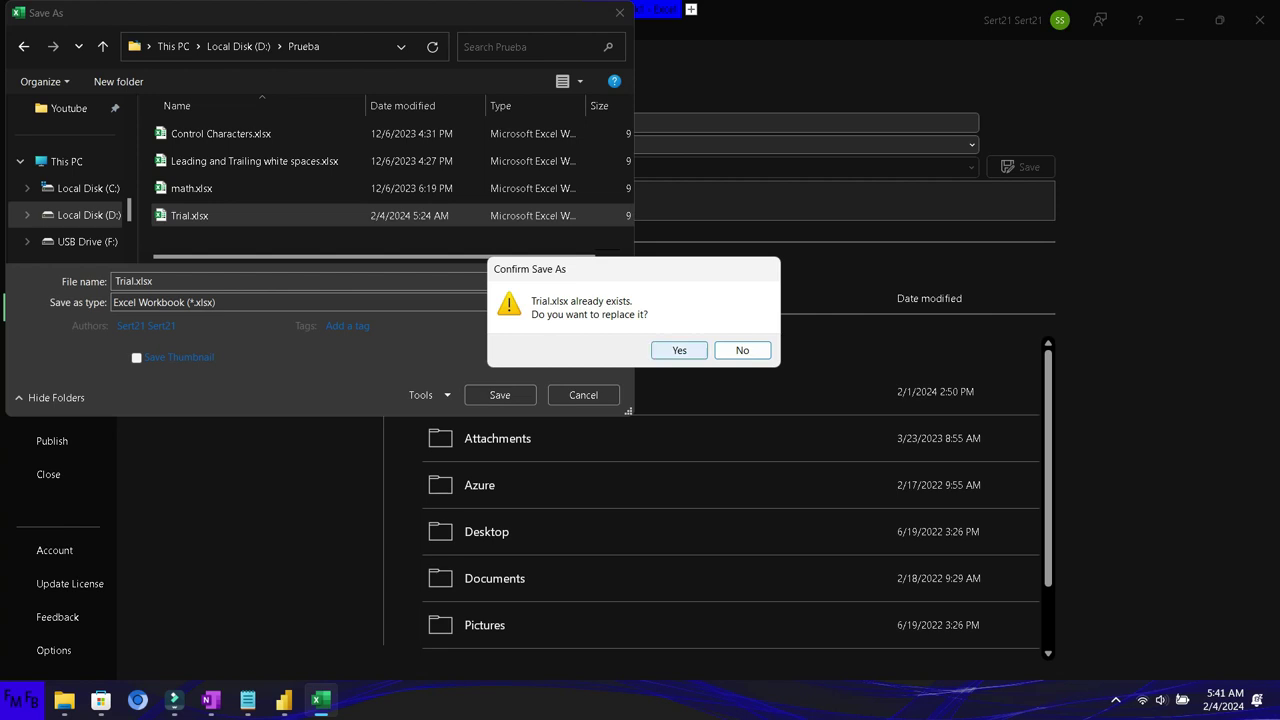
pyautogui.click(679, 350)
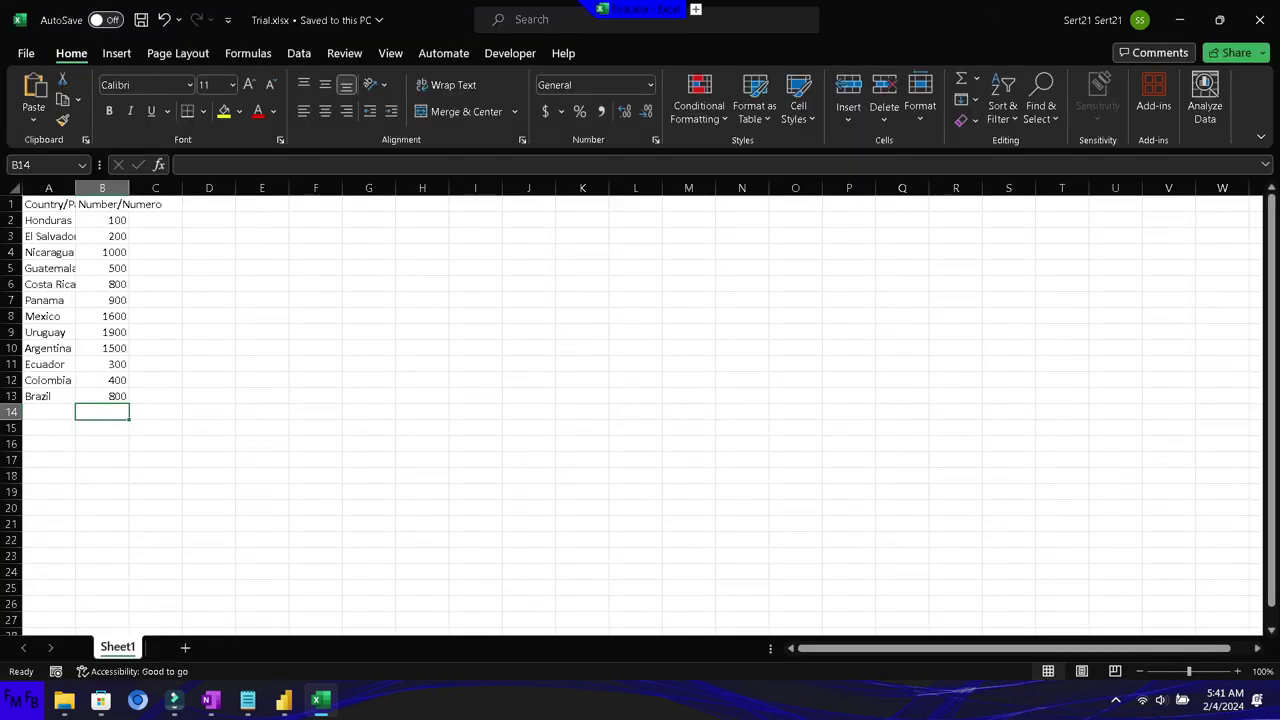
pyautogui.hotkey('alt', 'Tab')
# - Load Sheet1 from Trial.xlsx into the report and start a new blank table with Enter data
pyautogui.press('Escape')
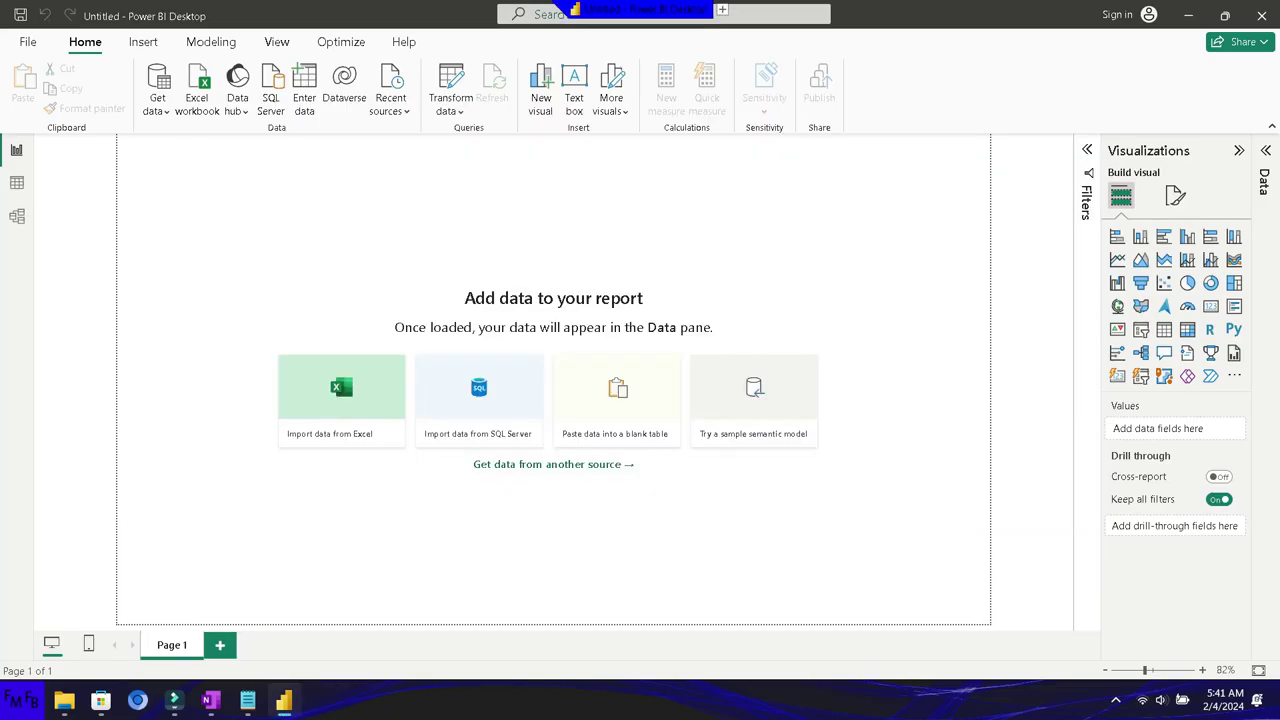
pyautogui.click(157, 100)
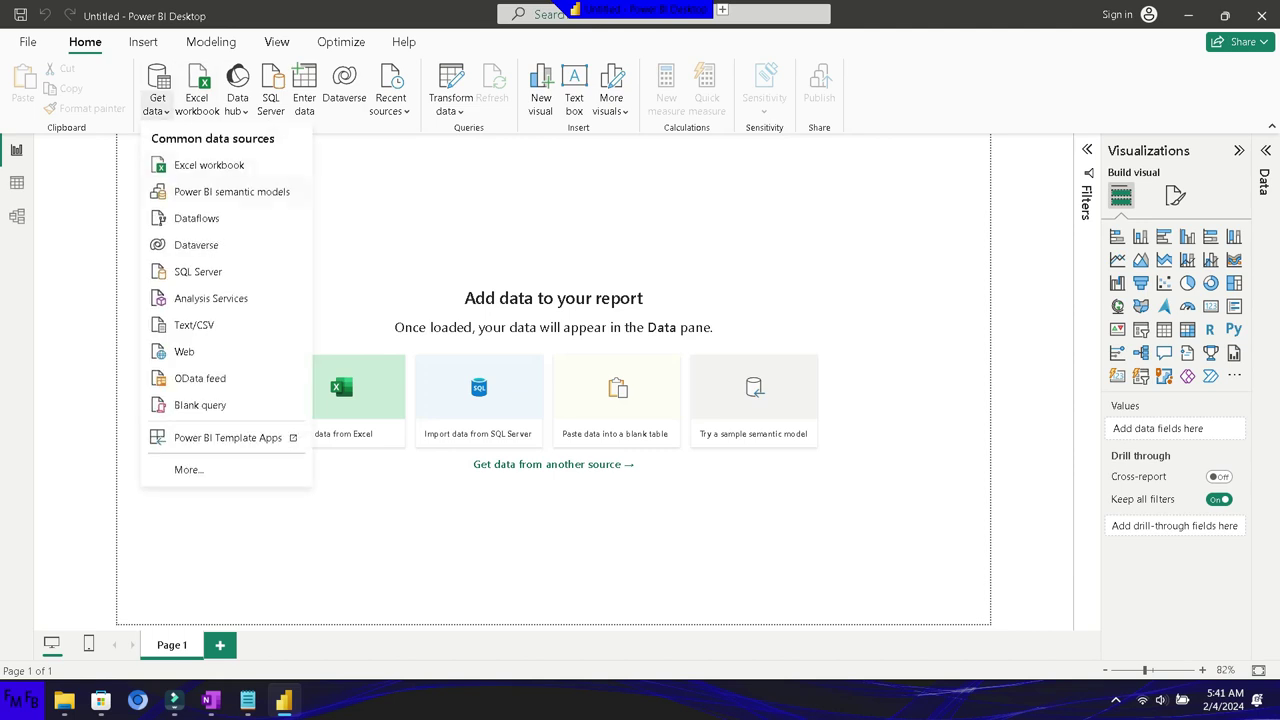
pyautogui.click(190, 164)
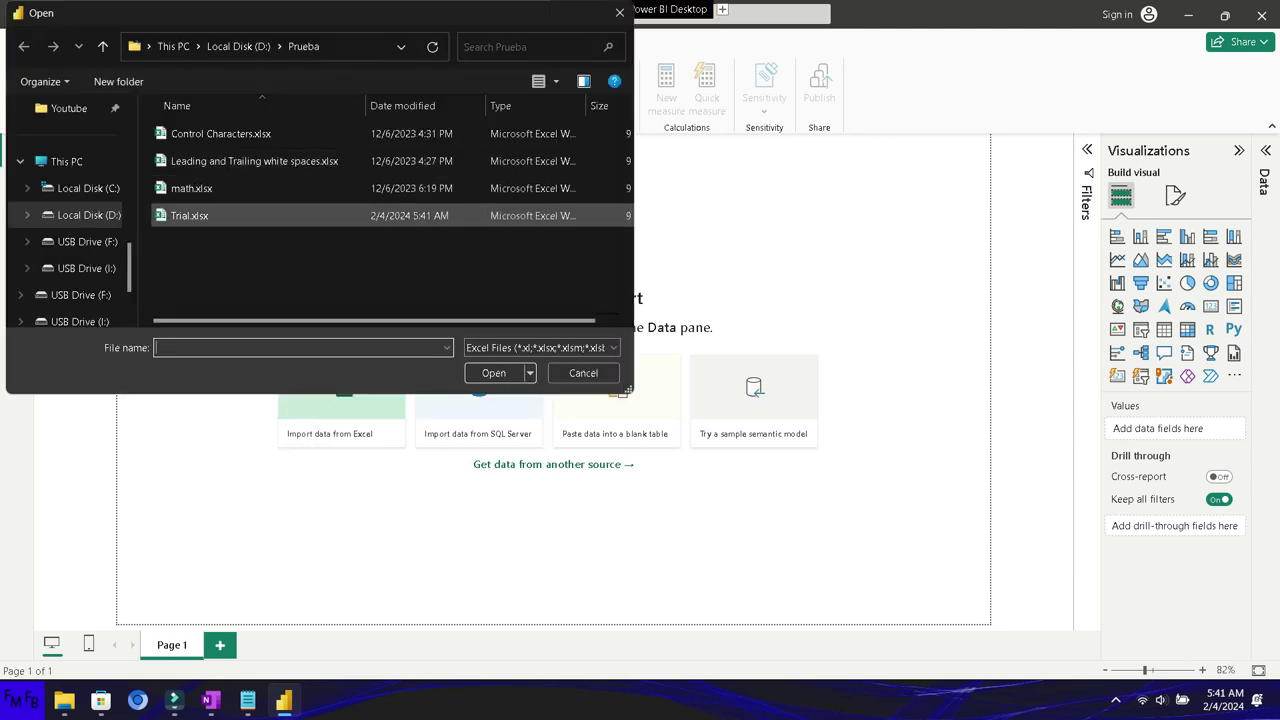
pyautogui.press('Escape')
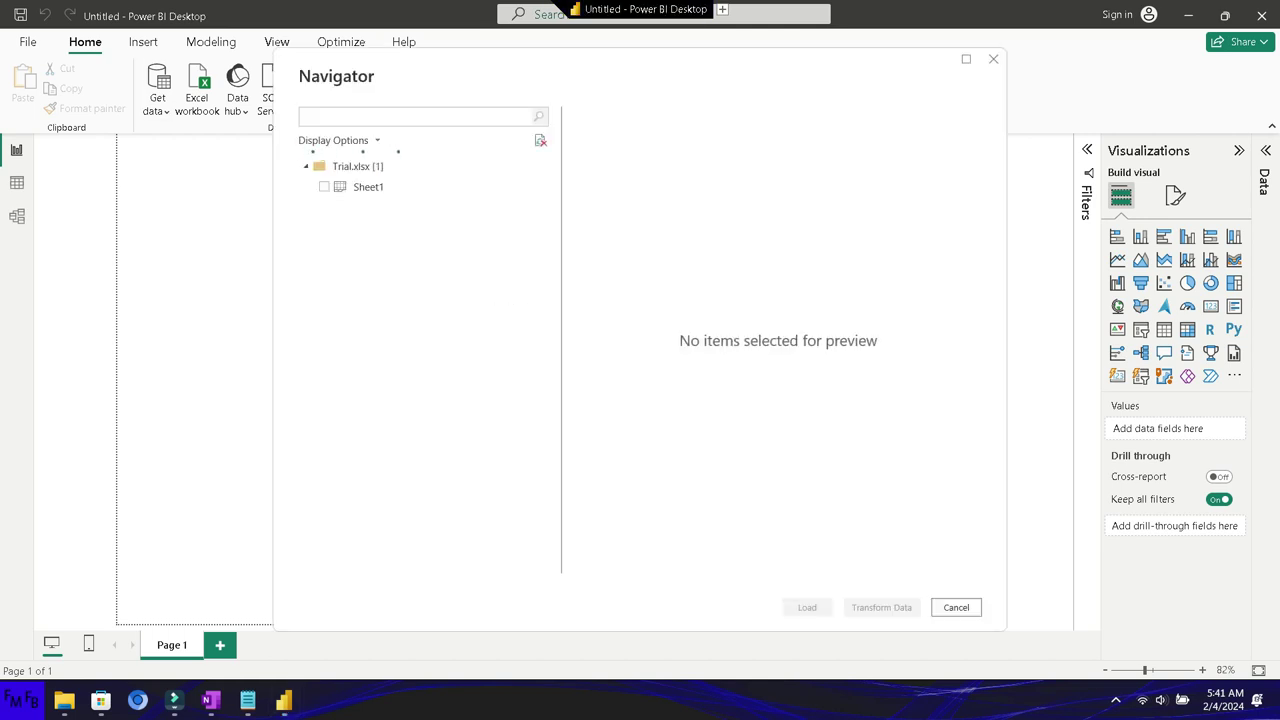
pyautogui.click(323, 187)
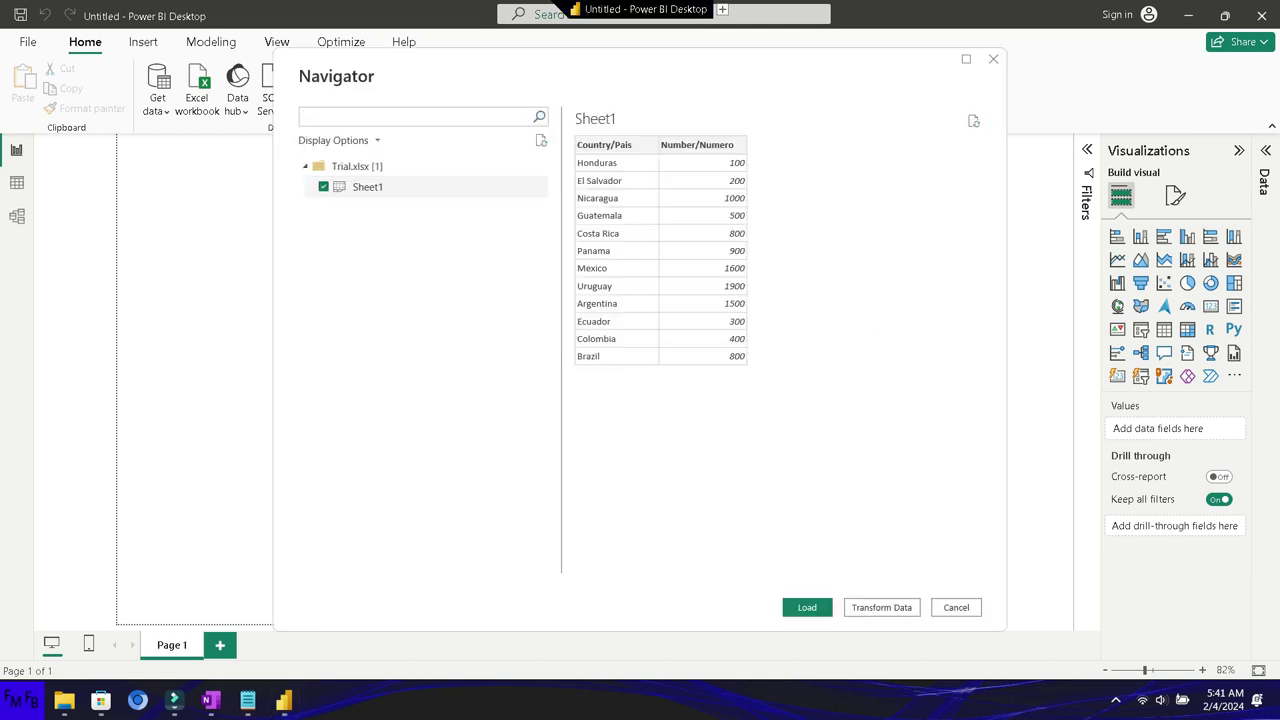
pyautogui.click(807, 607)
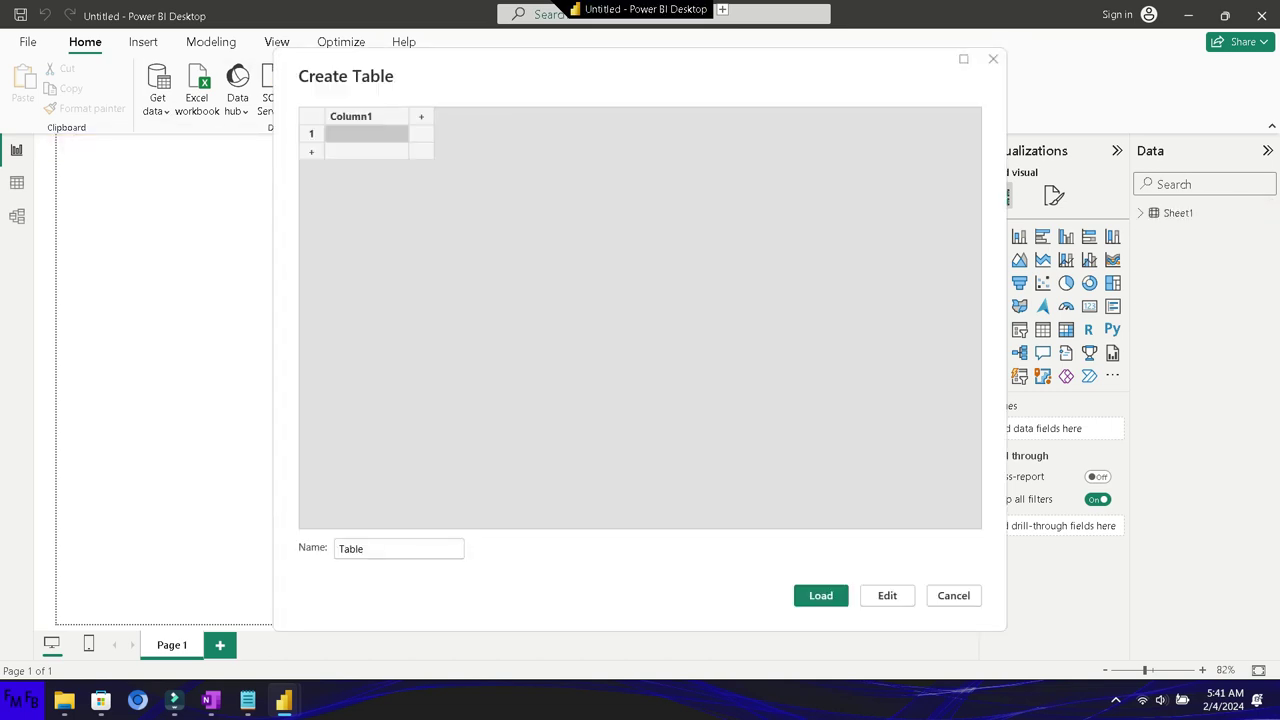
pyautogui.click(351, 548)
# - Create the Measures table and add a new measure to it
pyautogui.write('Measures')
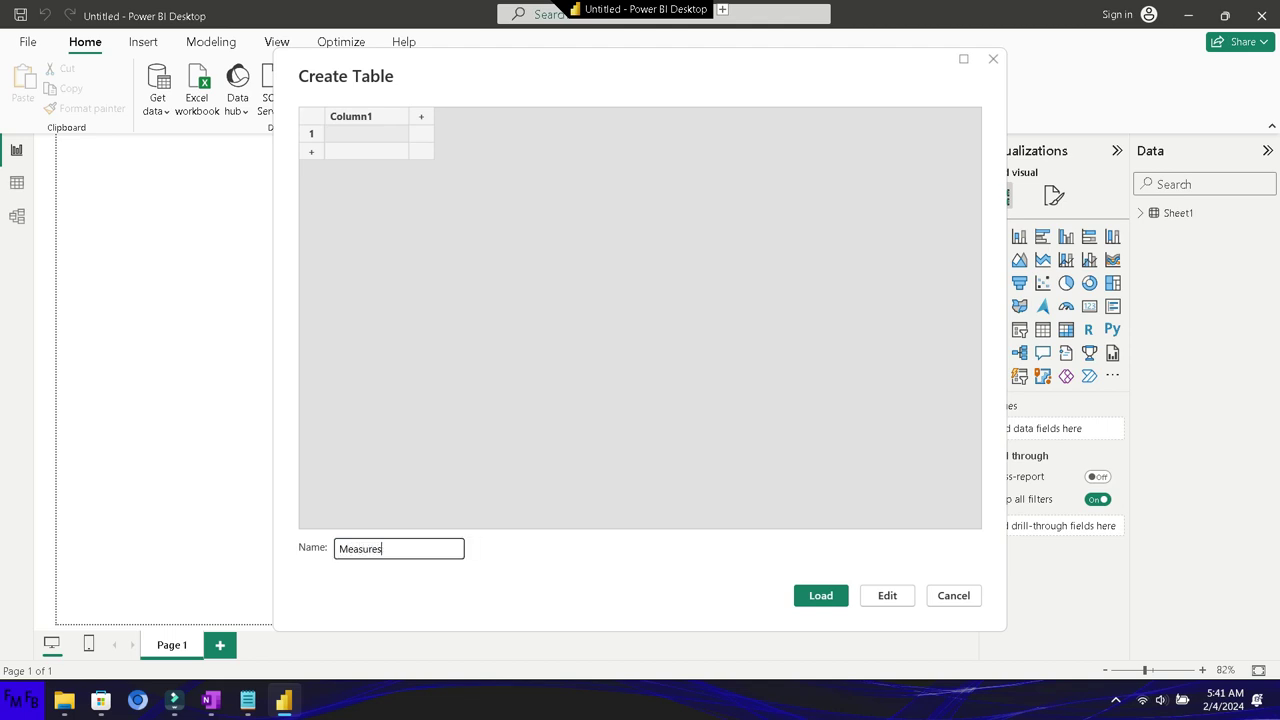
pyautogui.press('Return')
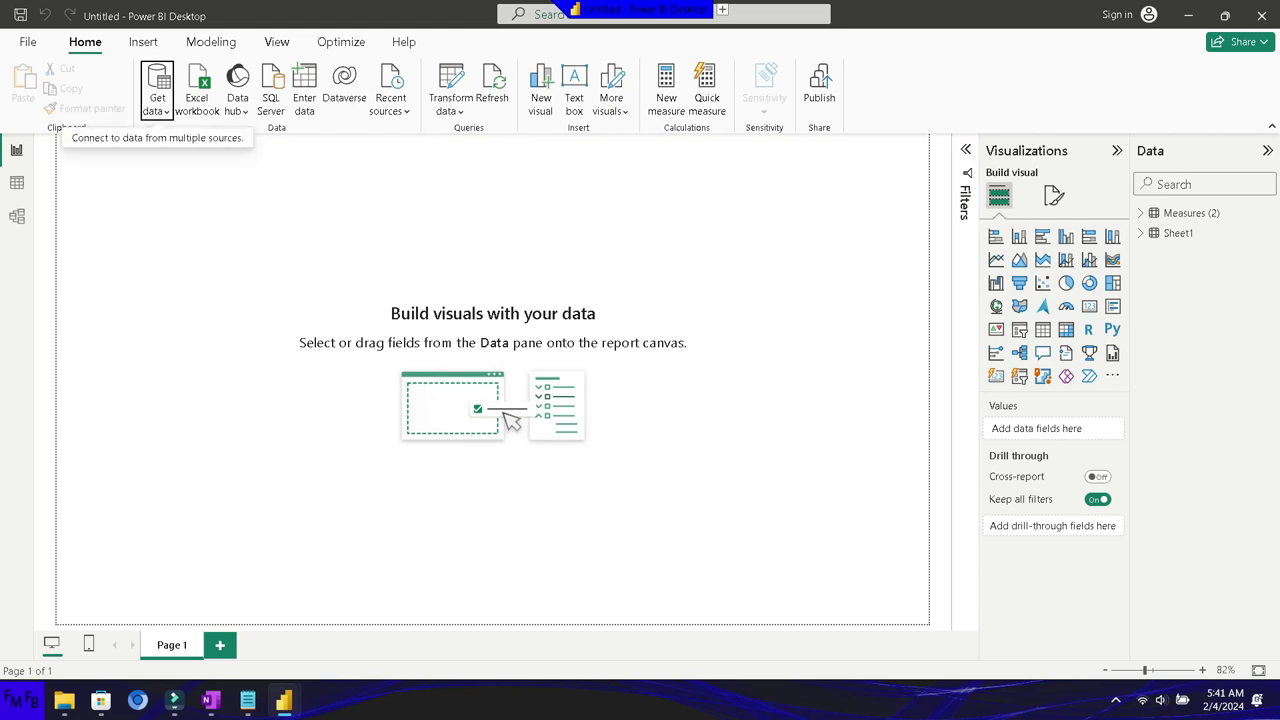
pyautogui.rightClick(1164, 212)
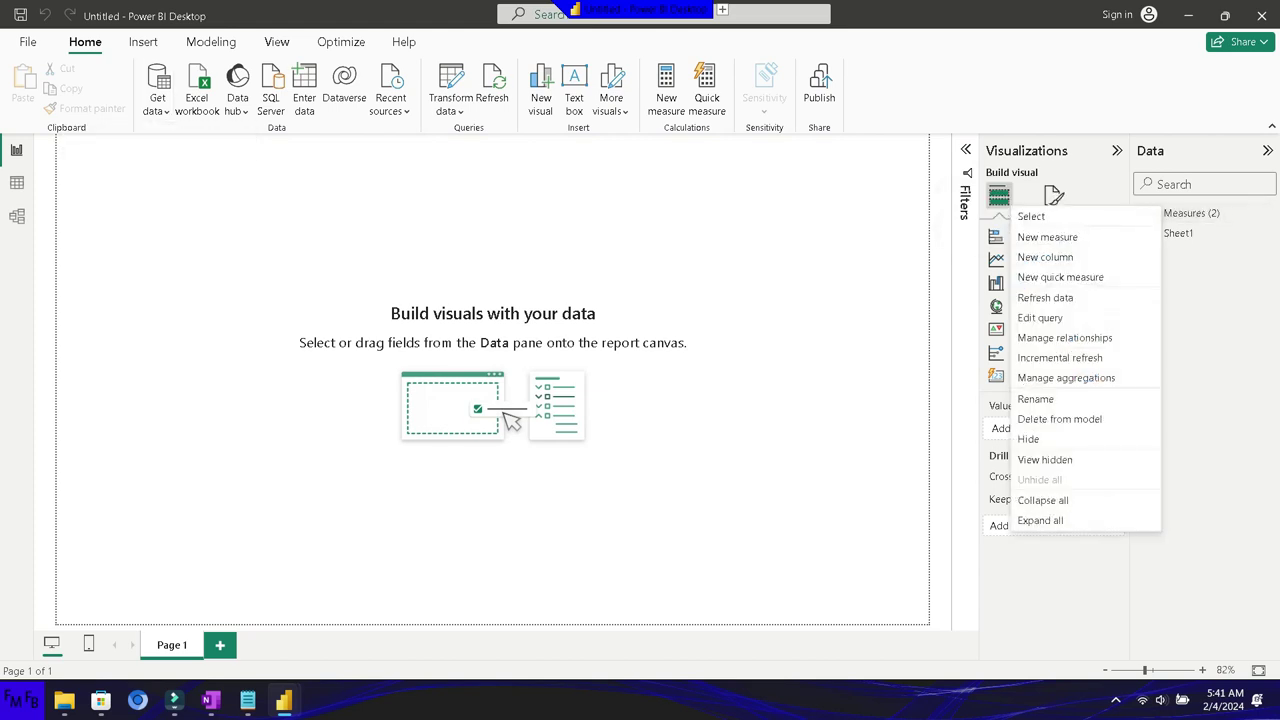
pyautogui.click(1112, 235)
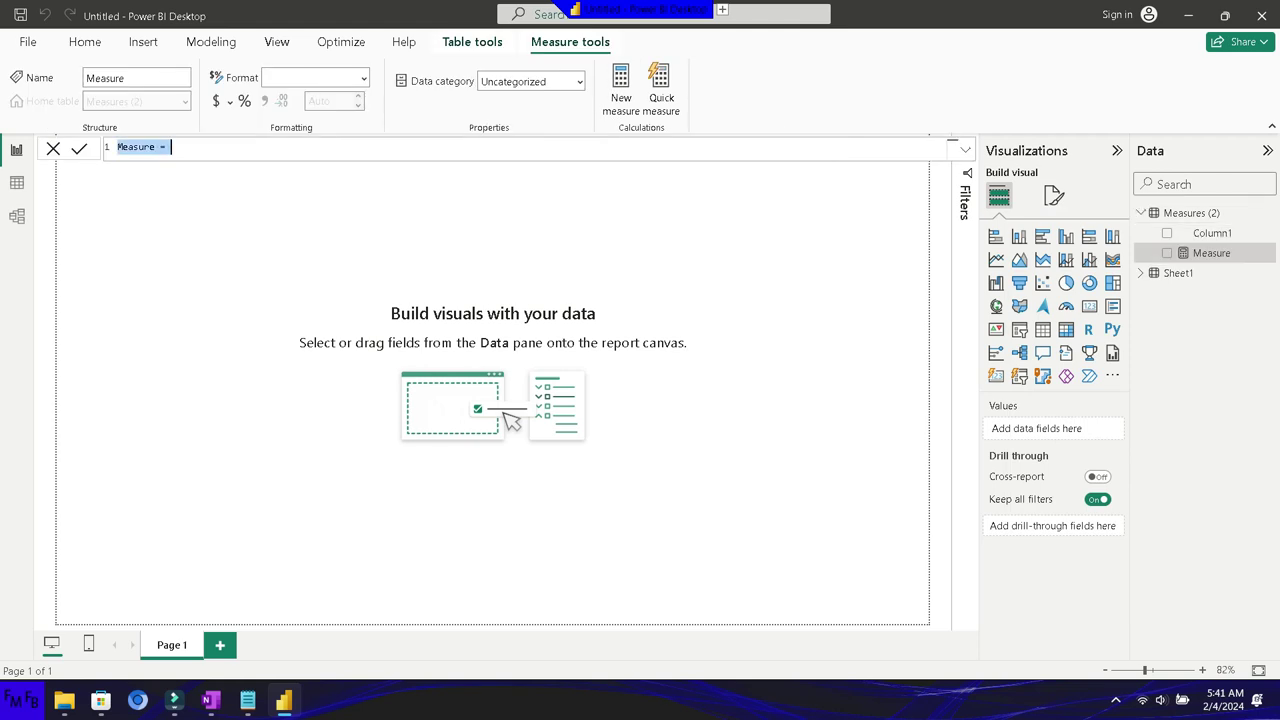
# - Define Rank = RANKX('Sheet1', AVERAGE(Sheet1[Number/Numero]),,ASC)
pyautogui.write('Rank = Rankx')
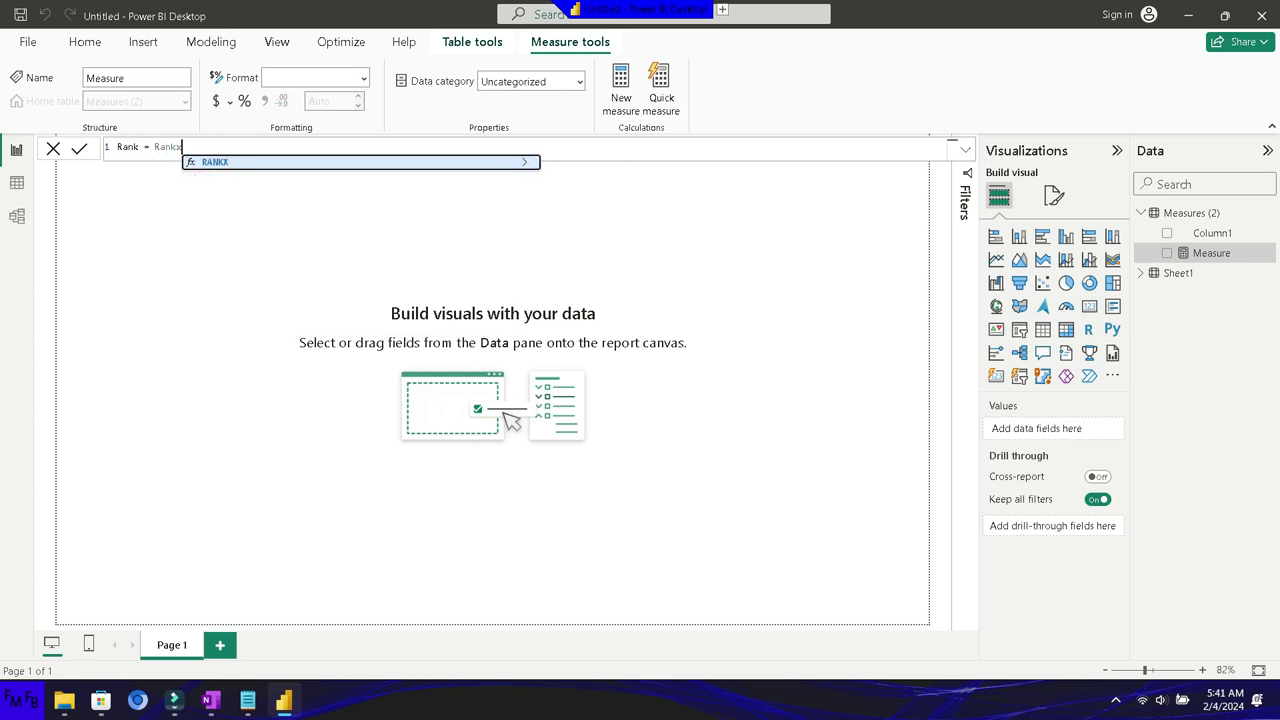
pyautogui.write('(')
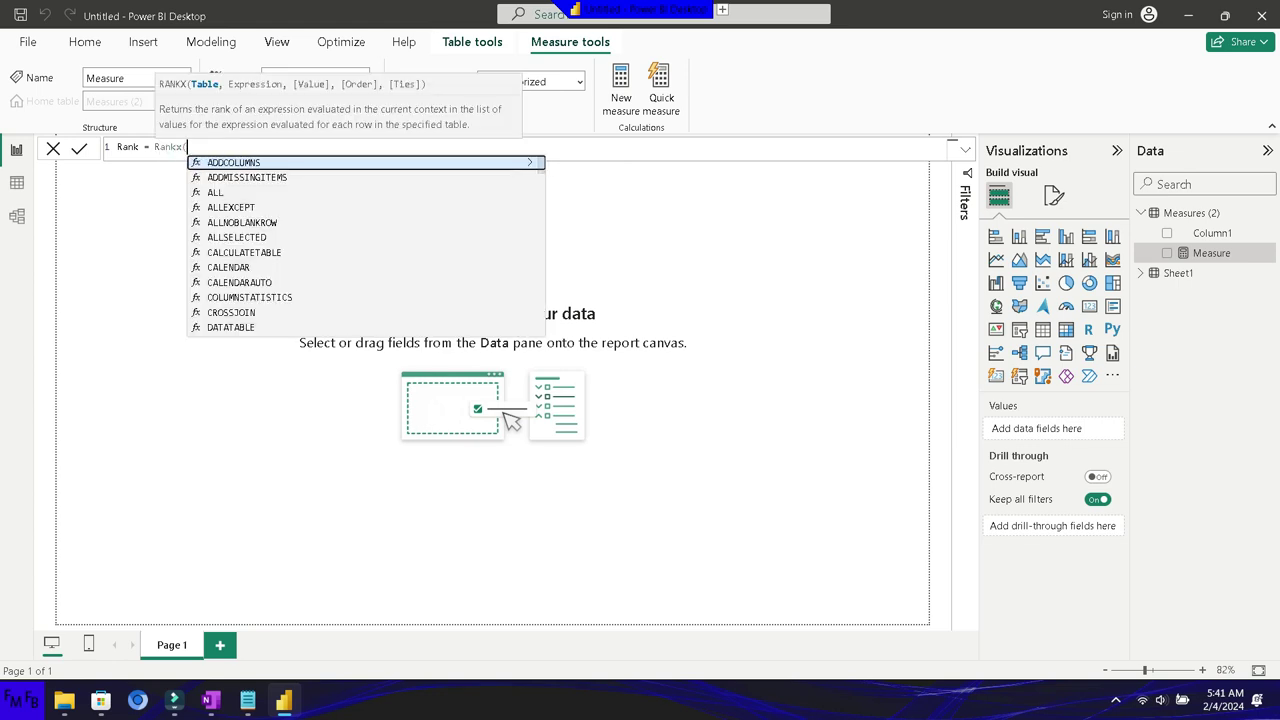
pyautogui.write("'")
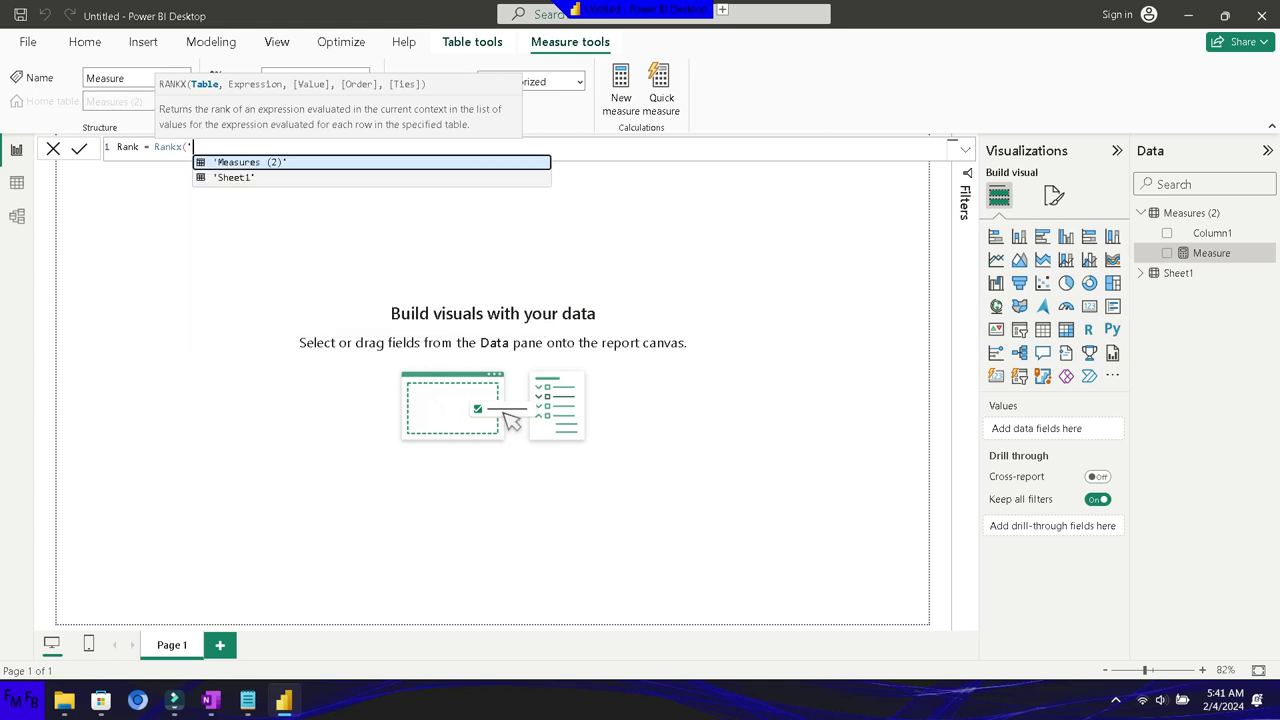
pyautogui.press('Down')
pyautogui.press('Tab')
pyautogui.write(',')
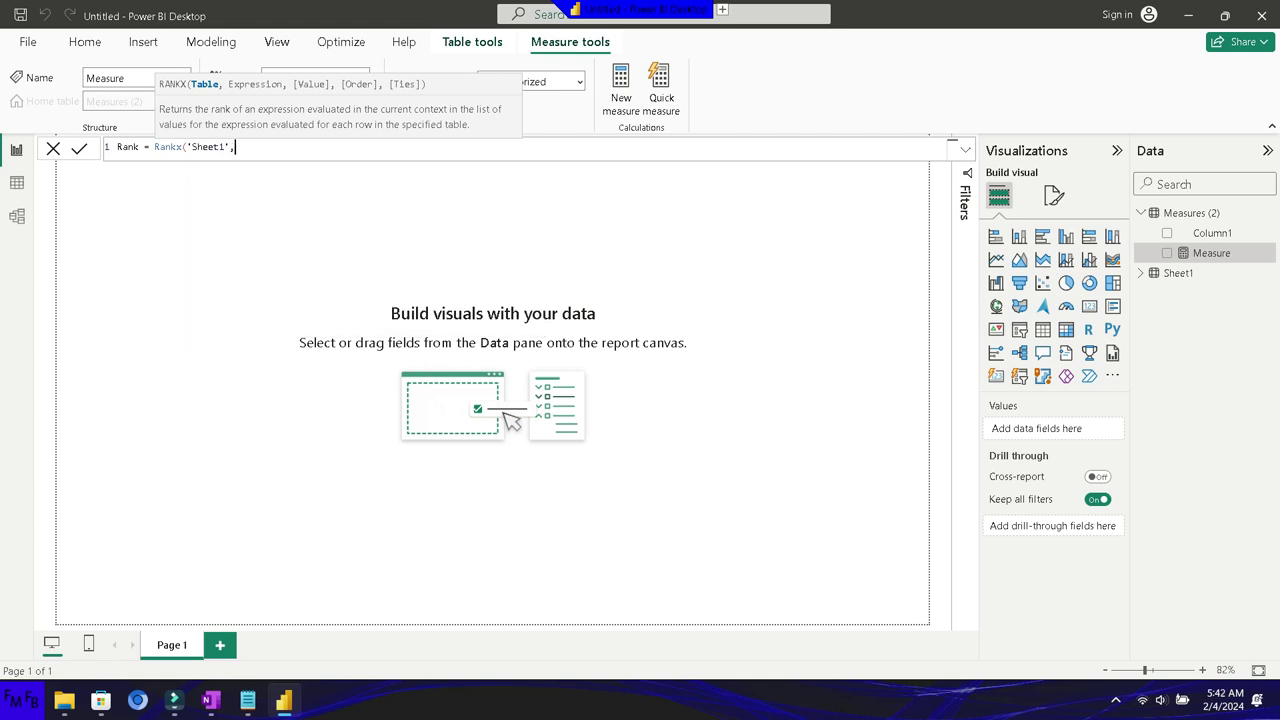
pyautogui.write('ave')
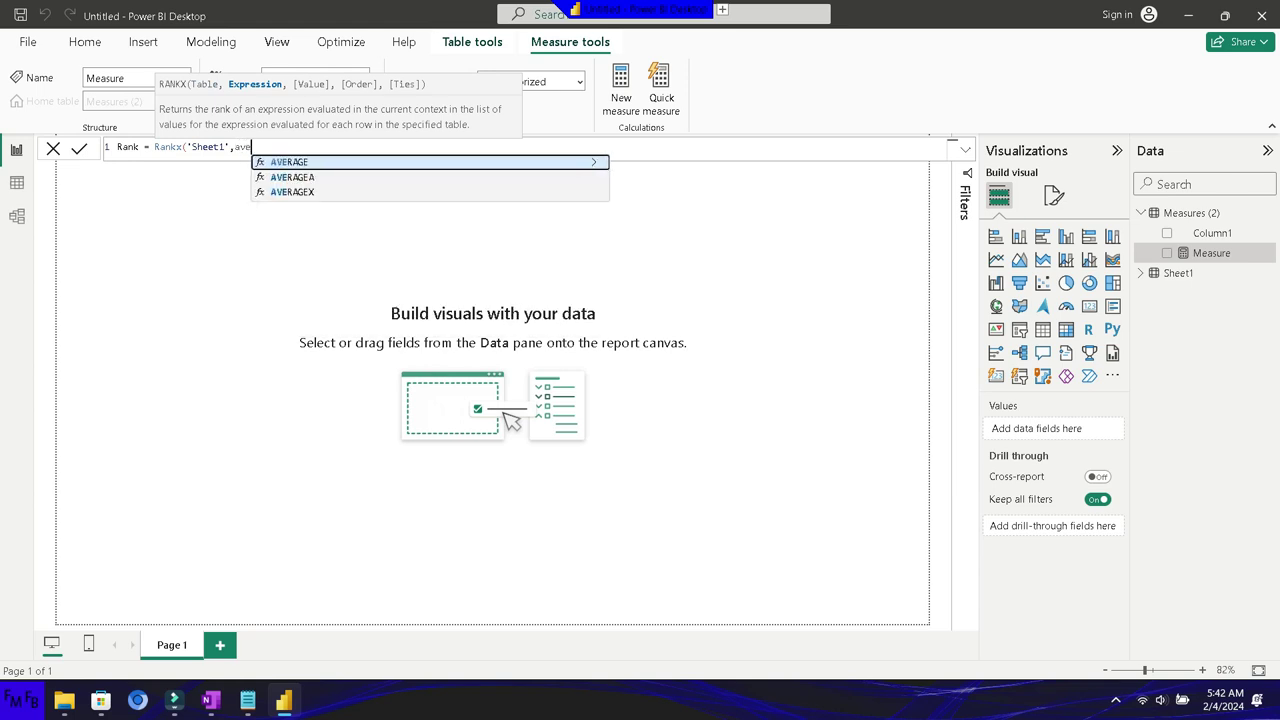
pyautogui.write('rage')
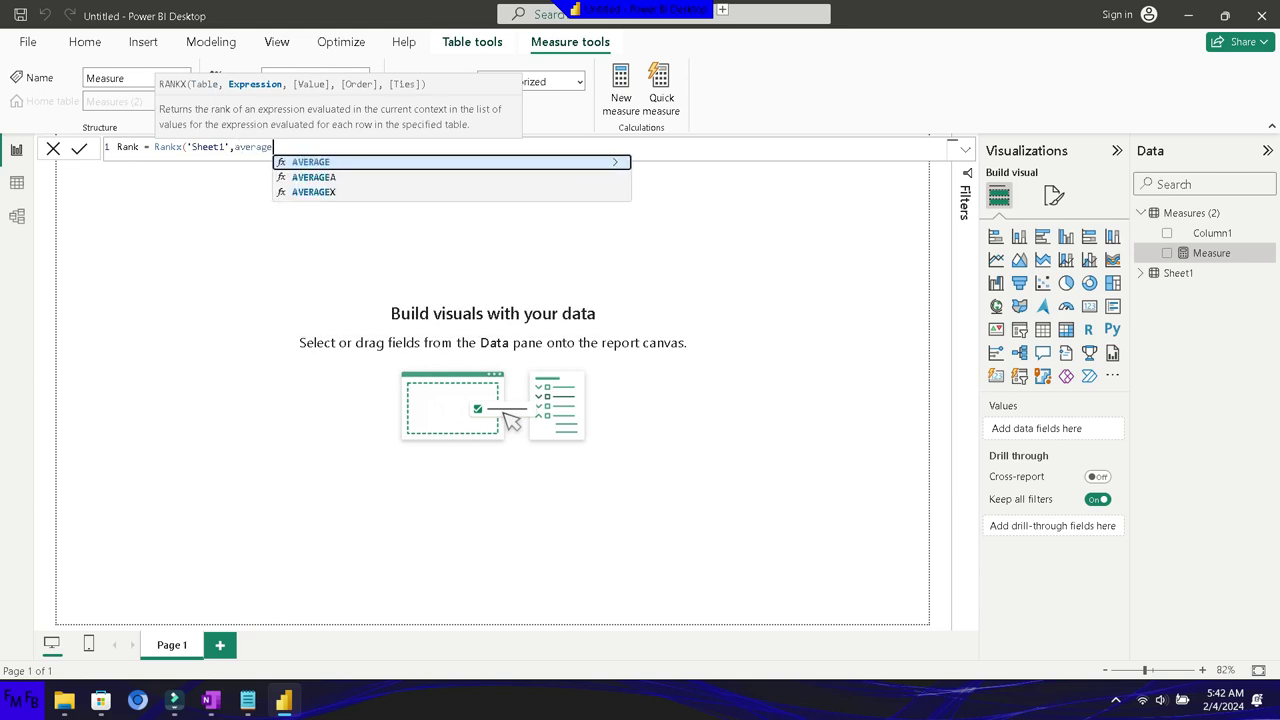
pyautogui.write('(')
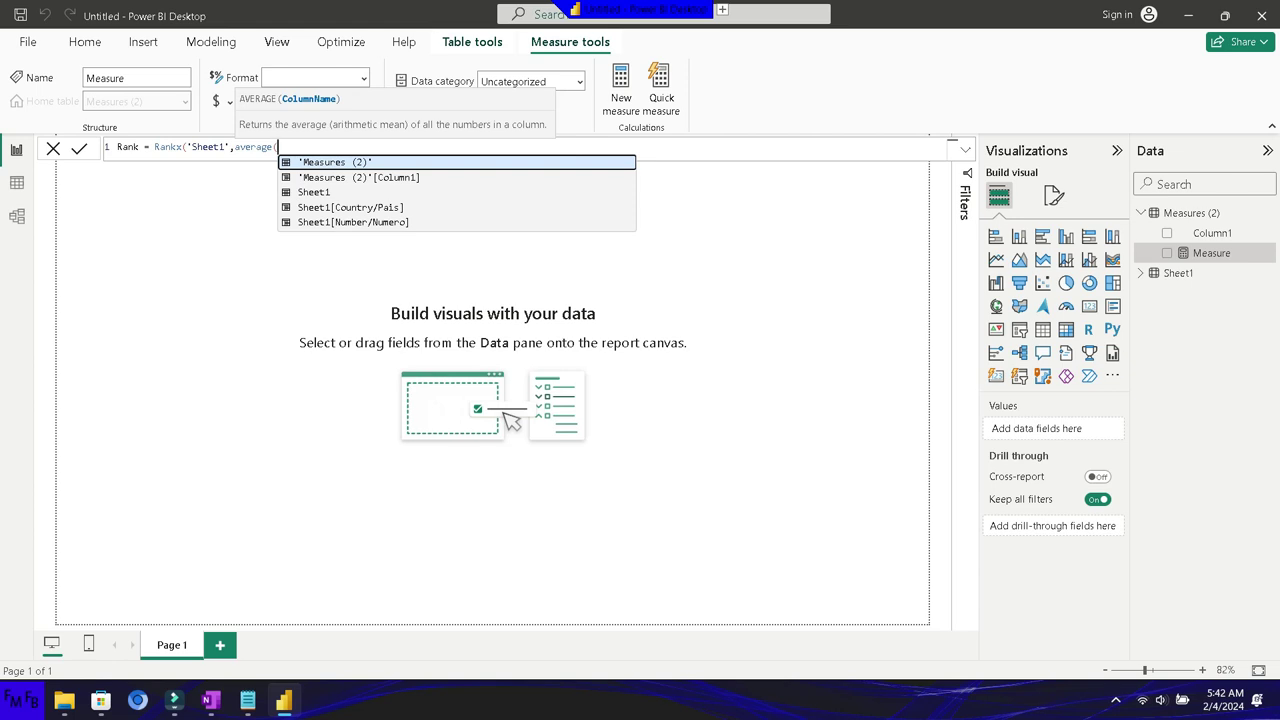
pyautogui.press('Down')
pyautogui.press('Down')
pyautogui.press('Down')
pyautogui.press('Down')
pyautogui.press('Tab')
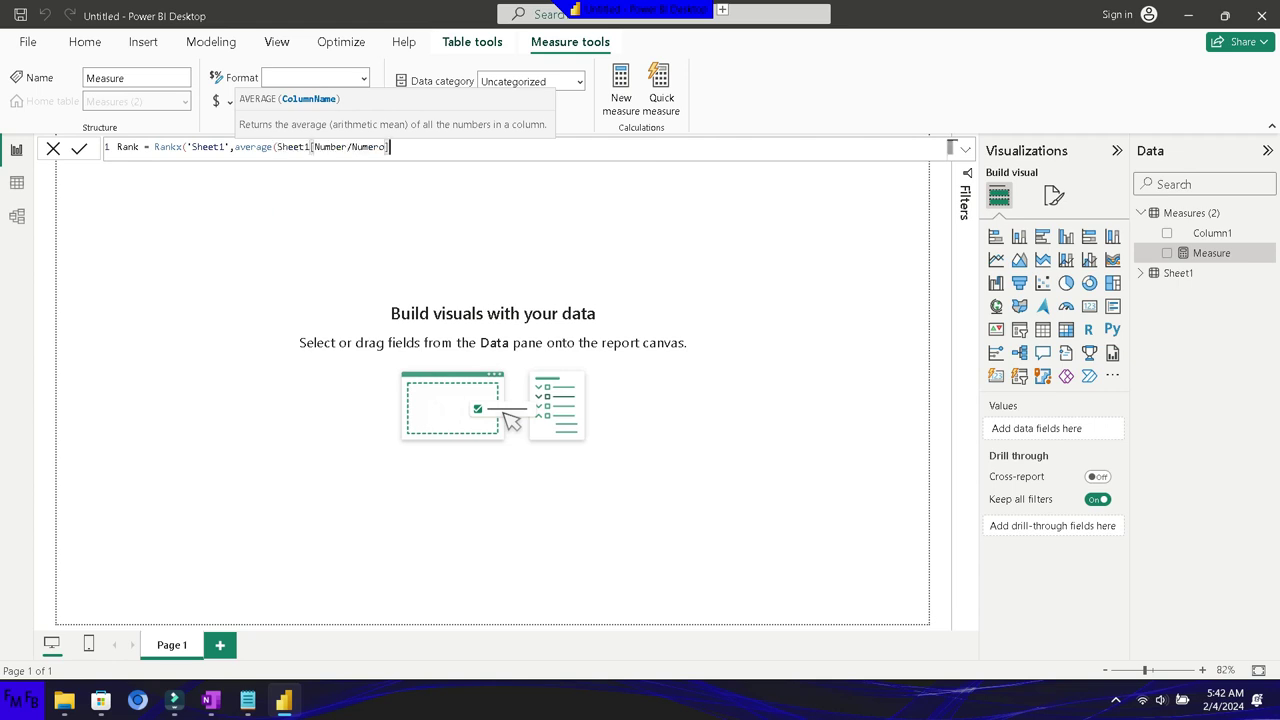
pyautogui.write('),,')
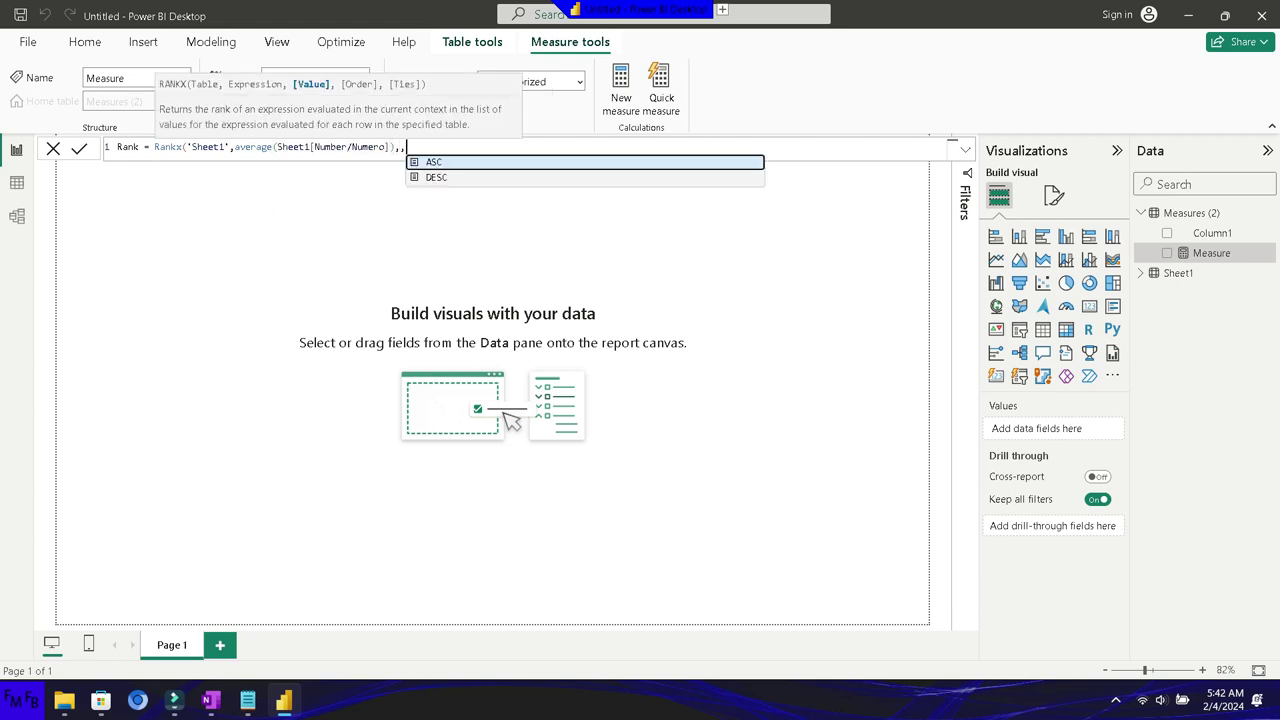
pyautogui.press('Tab')
pyautogui.write(')')
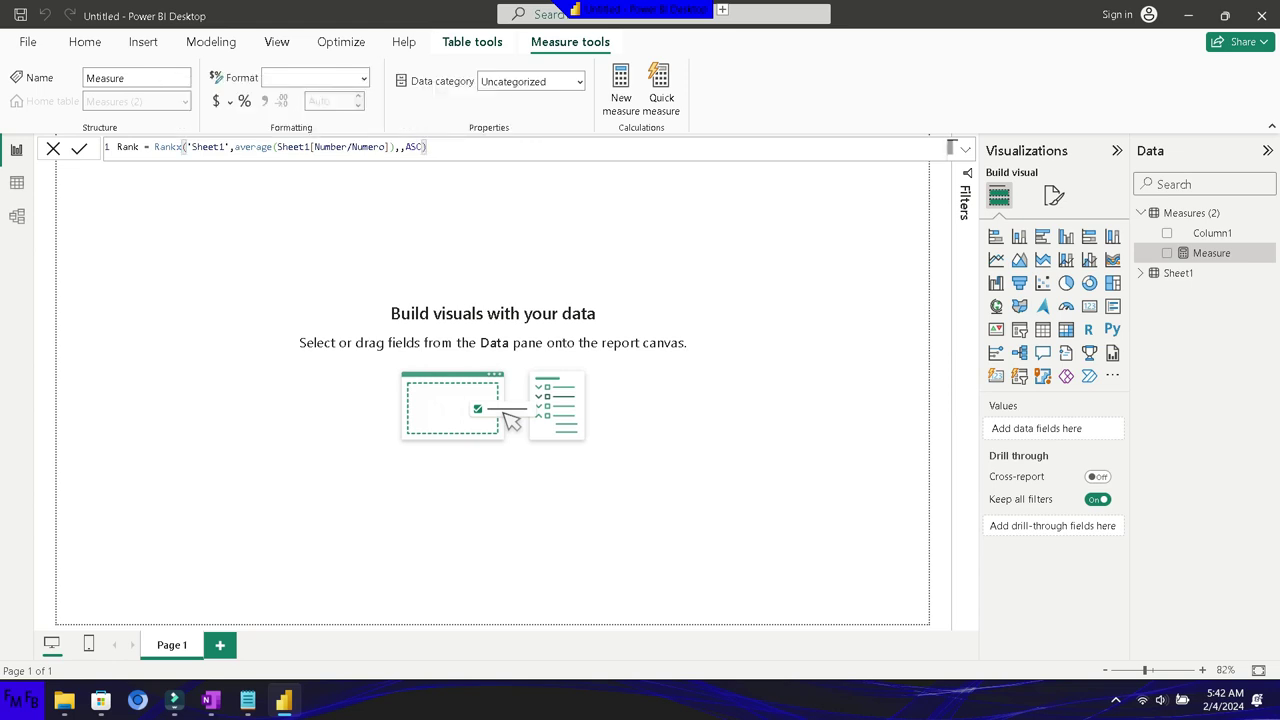
pyautogui.press('Return')
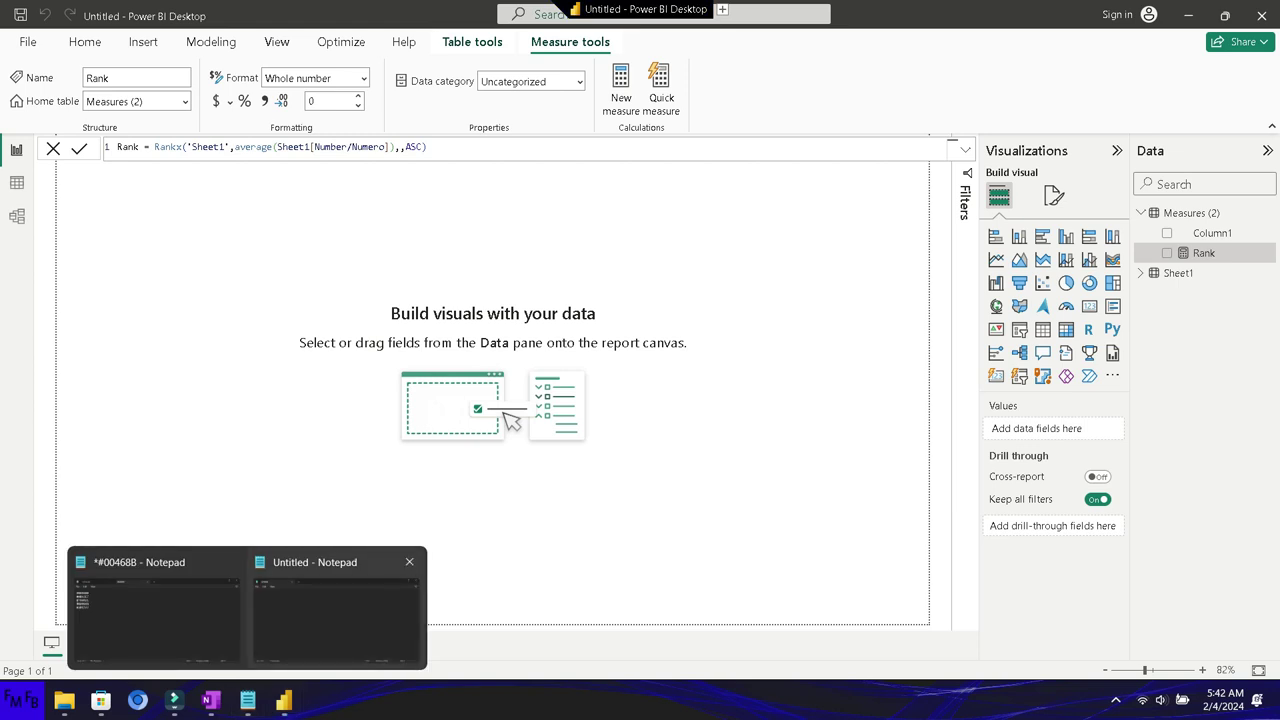
# - Write 'There are multiple errors in this rank function, I will show you why and how to fix them' plus its Spanish translation in Notepad
pyautogui.click(338, 605)
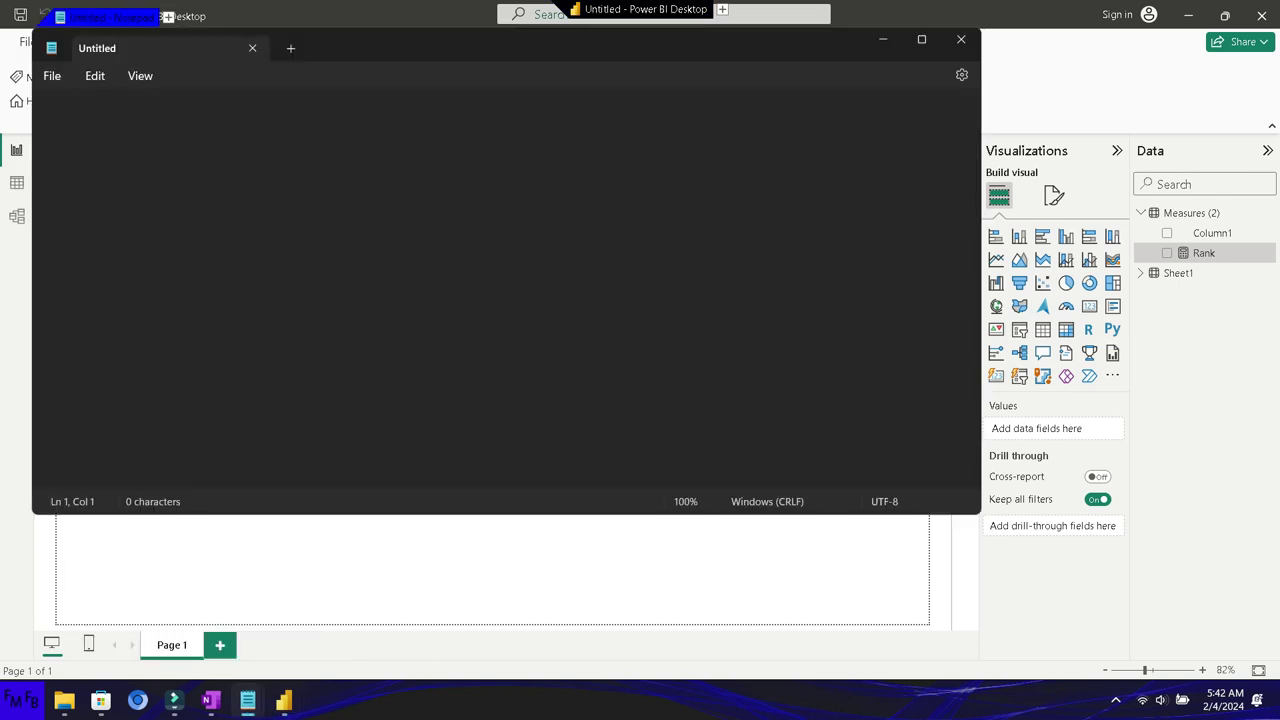
pyautogui.write('There are multiple error')
pyautogui.press('BackSpace')
pyautogui.write('ors in this ')
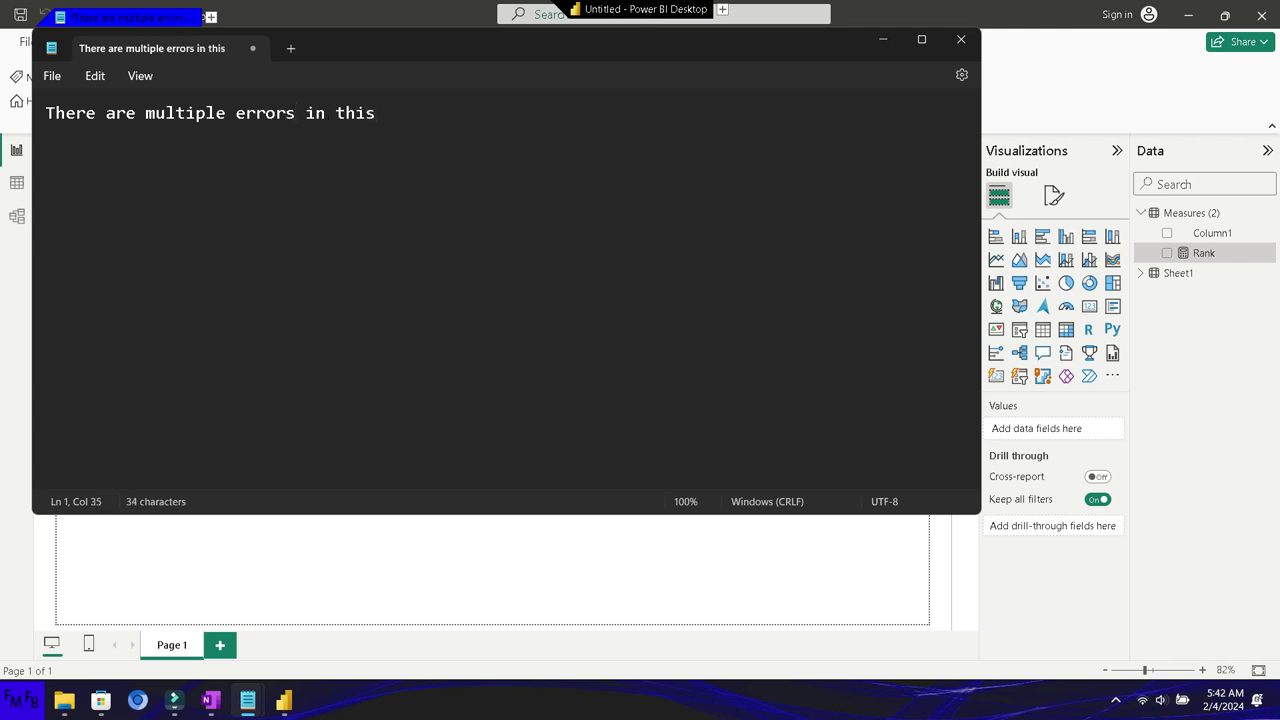
pyautogui.write('rank function')
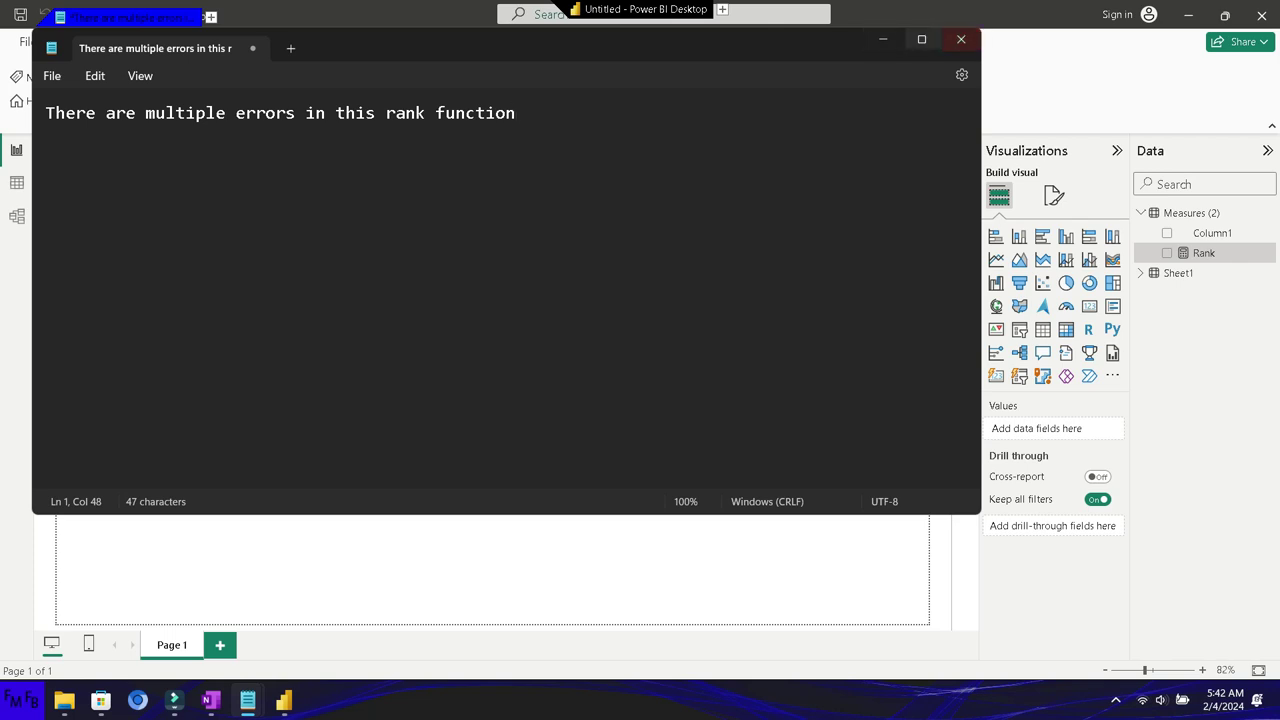
pyautogui.click(921, 39)
pyautogui.write(', I will show you why and how to fix them.')
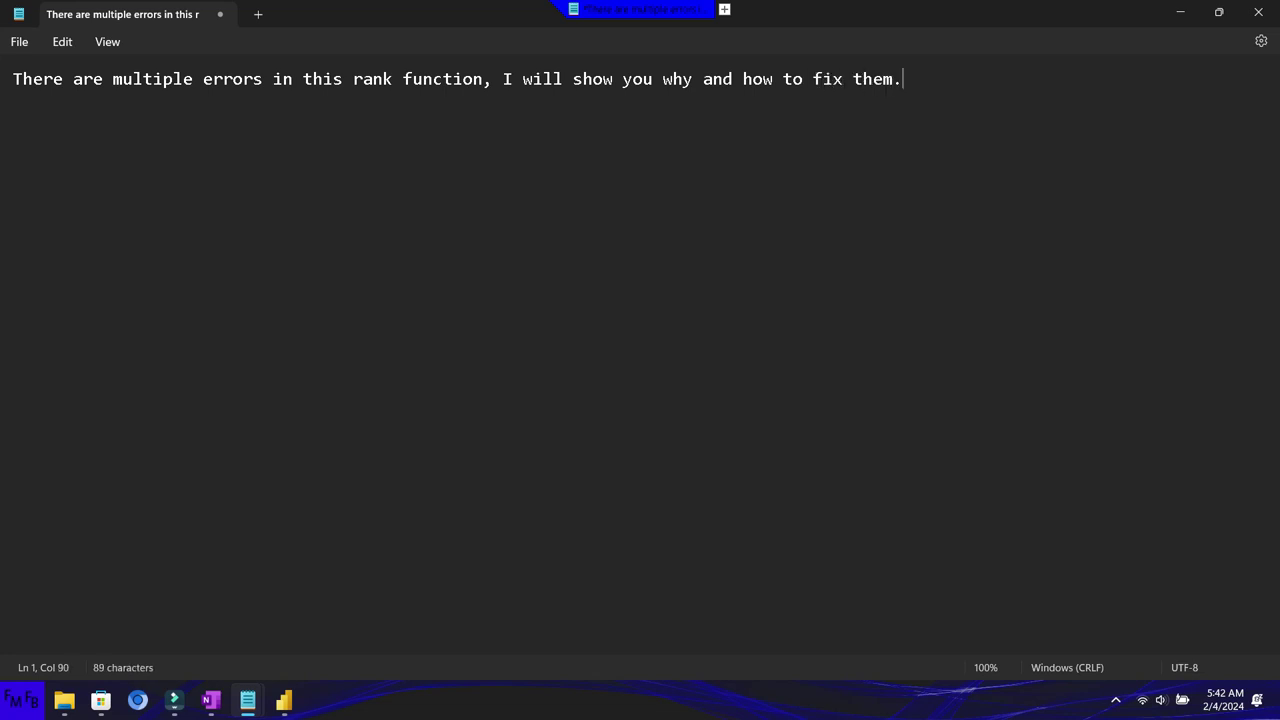
pyautogui.press('Return')
pyautogui.write('Hay multiples errores en esta función, les mostraré porque y como arreglarlos.')
pyautogui.hotkey('alt', 'Tab')
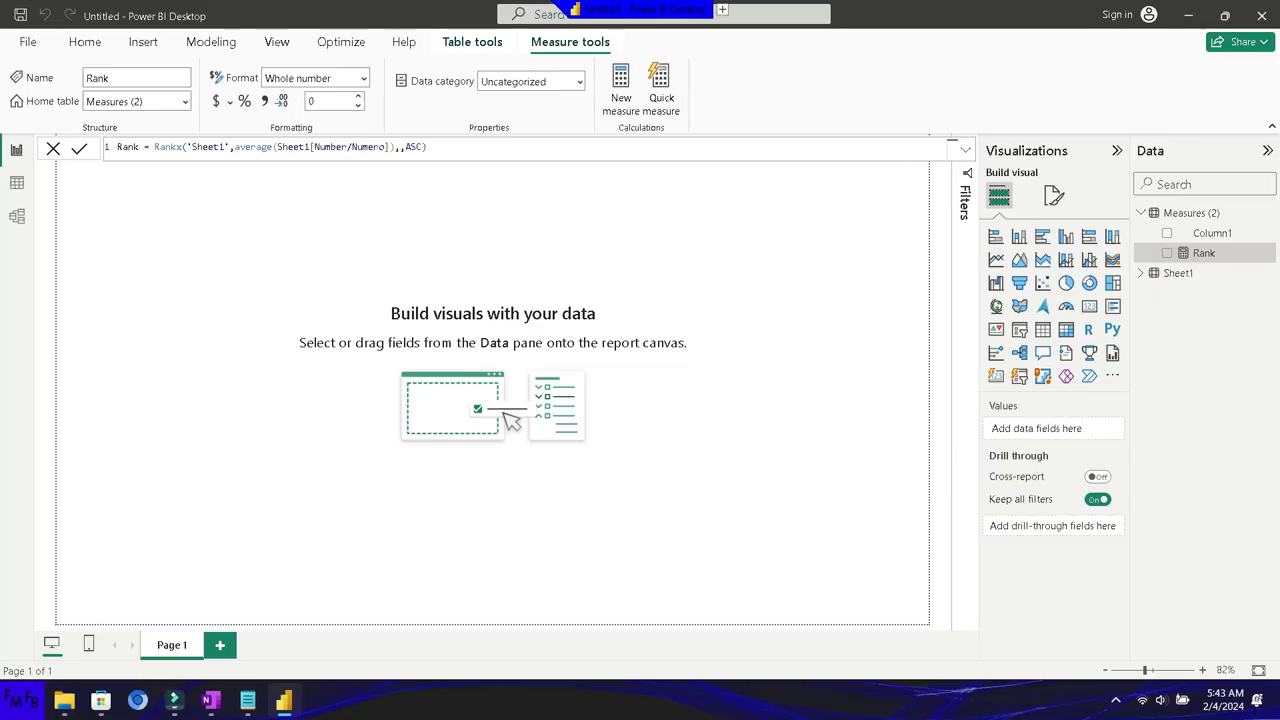
# - Add Country/Pais, Number/Numero and Rank to a visual and turn it into a Table
pyautogui.click(1141, 273)
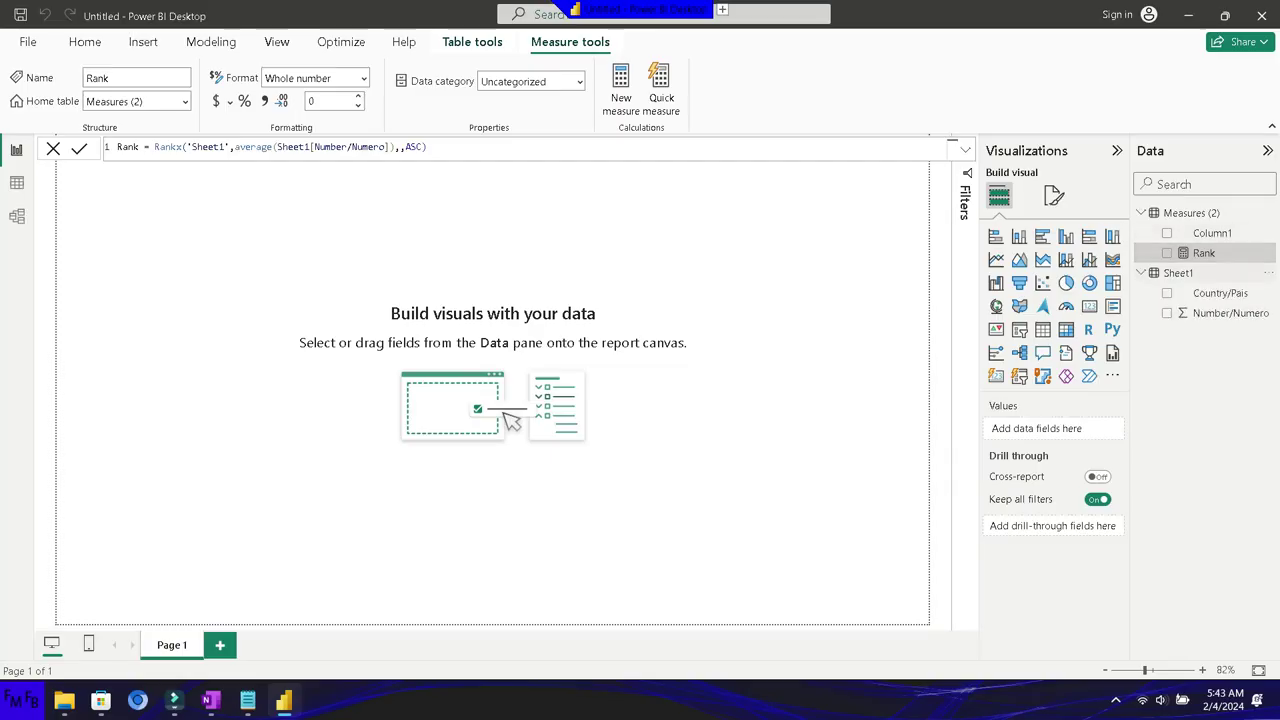
pyautogui.click(1166, 293)
pyautogui.click(1166, 313)
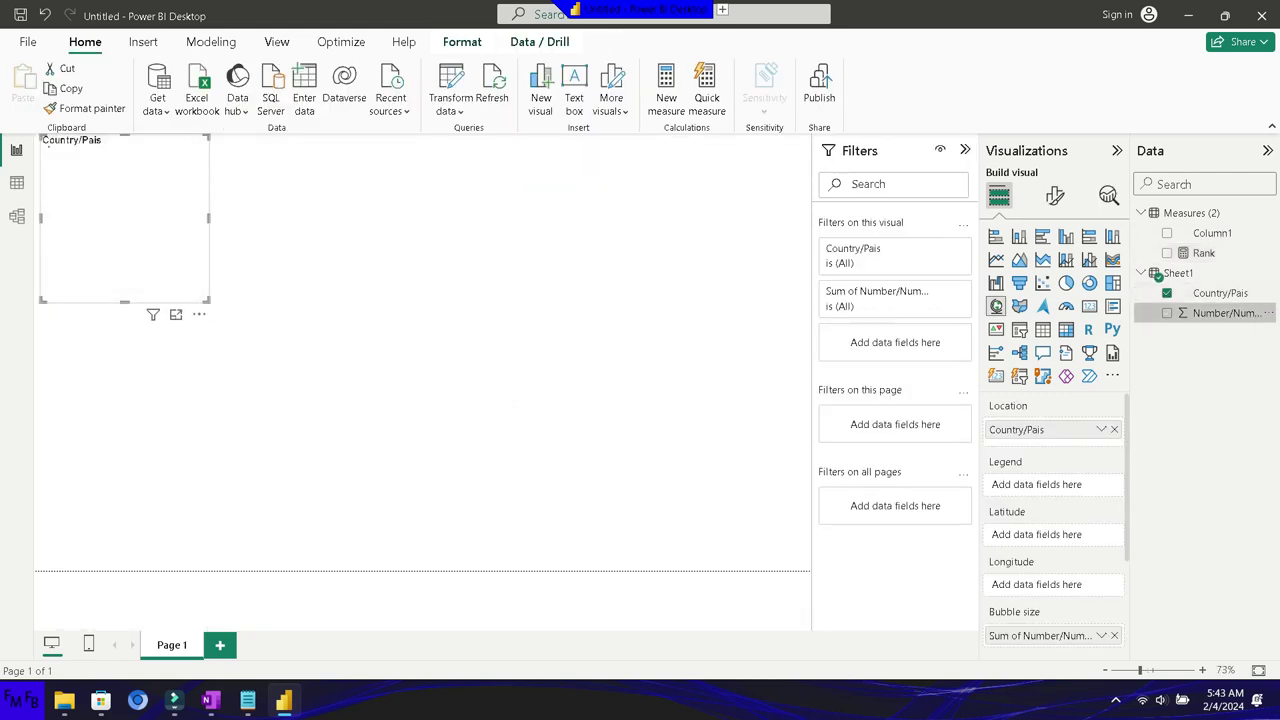
pyautogui.click(1166, 253)
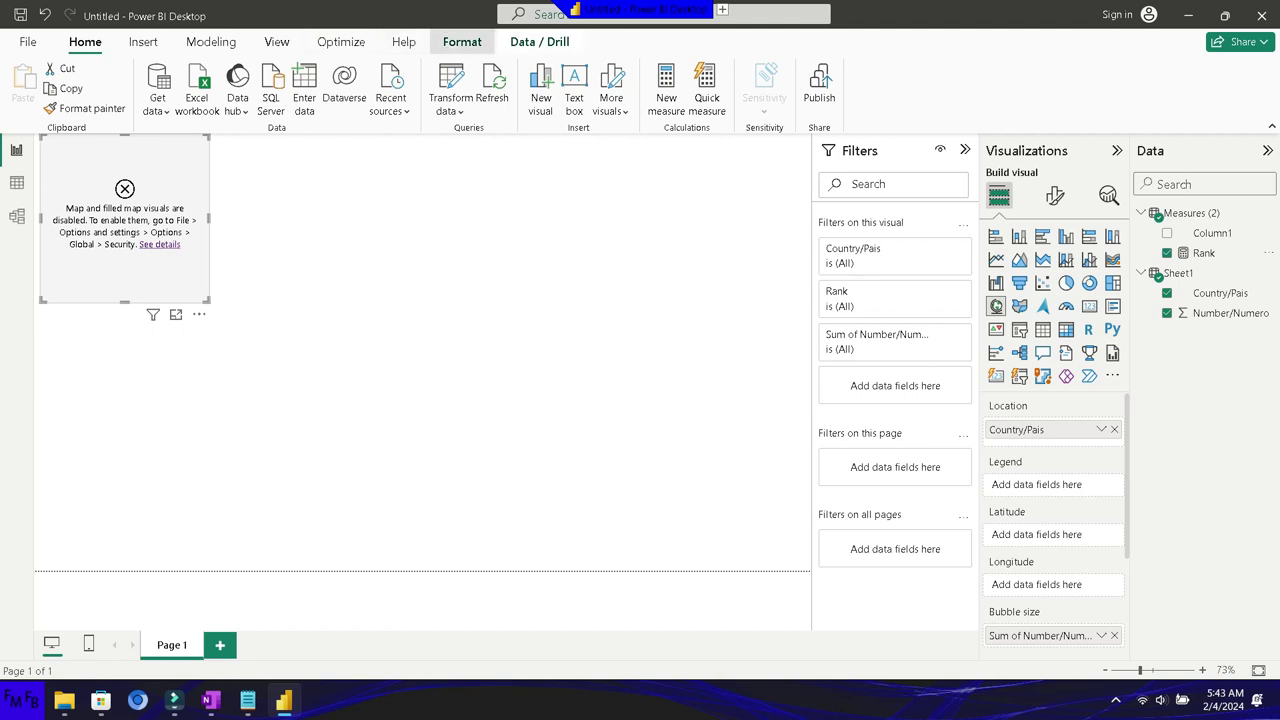
pyautogui.click(462, 42)
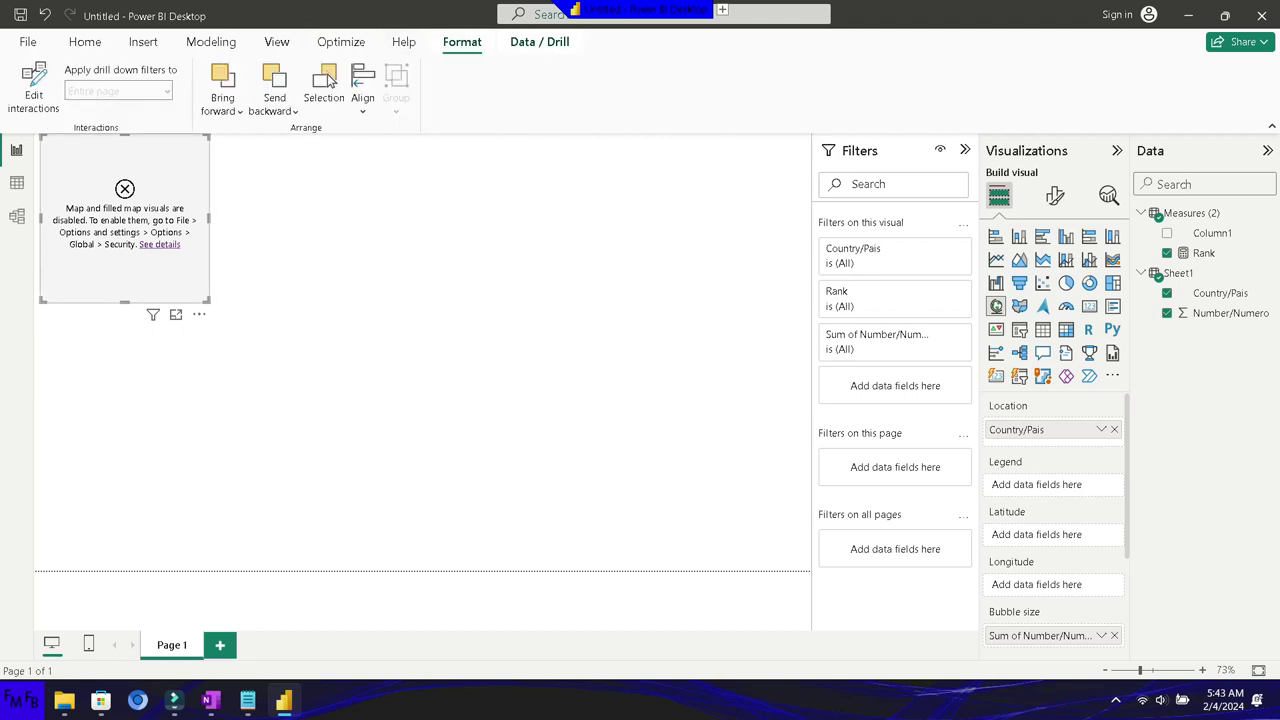
pyautogui.click(1043, 329)
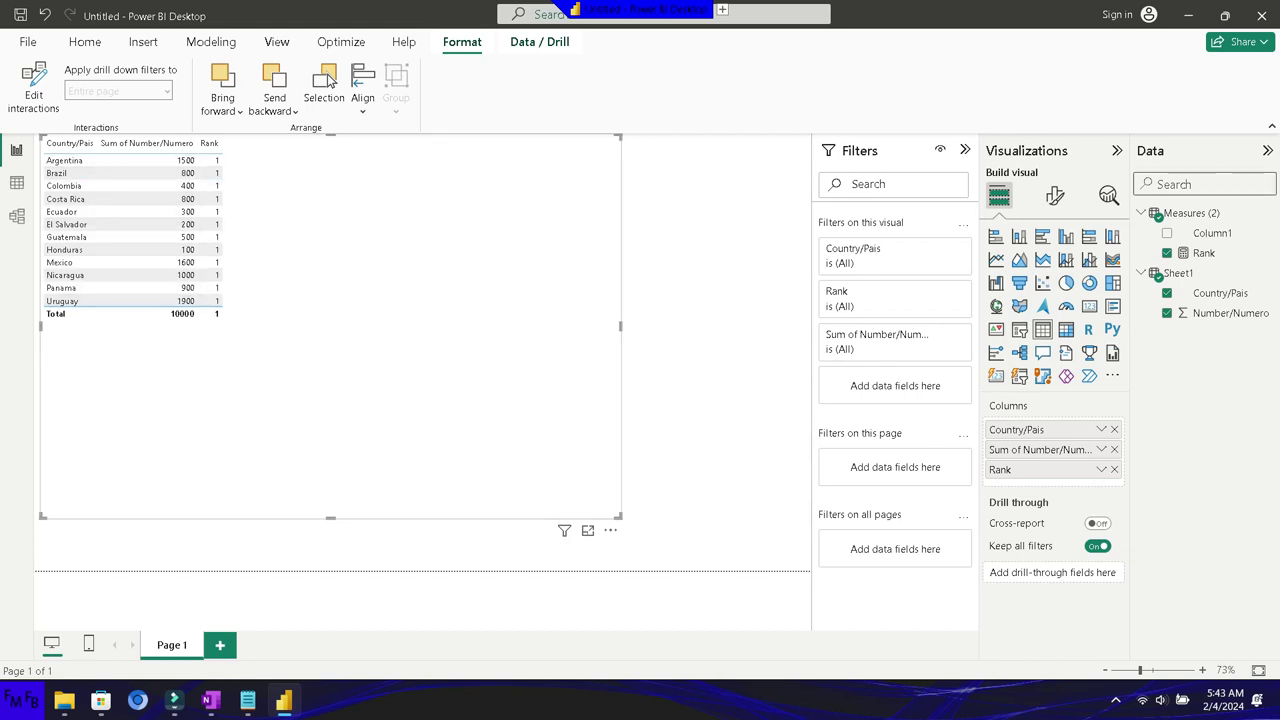
# - Rewrite Rank as RANKX(ALL('Sheet1'), CALCULATE(AVERAGE(Sheet1[Number/Numero])),,ASC)
pyautogui.click(1204, 253)
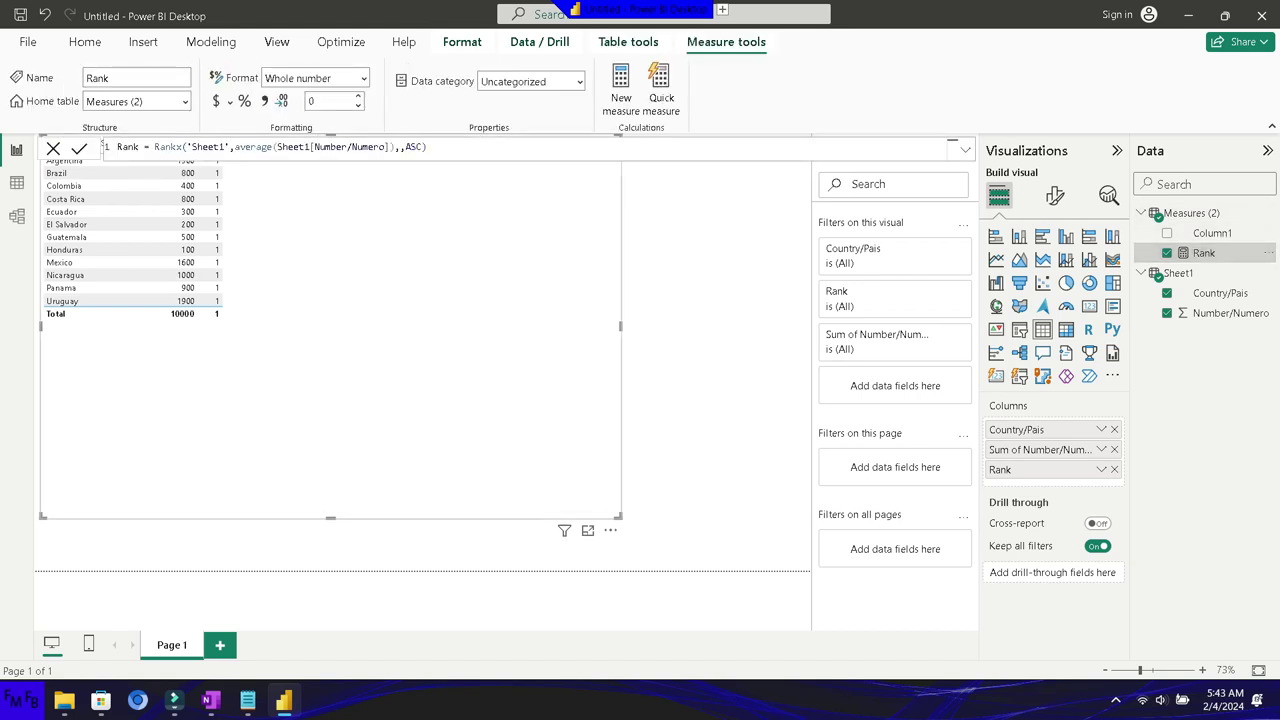
pyautogui.click(235, 147)
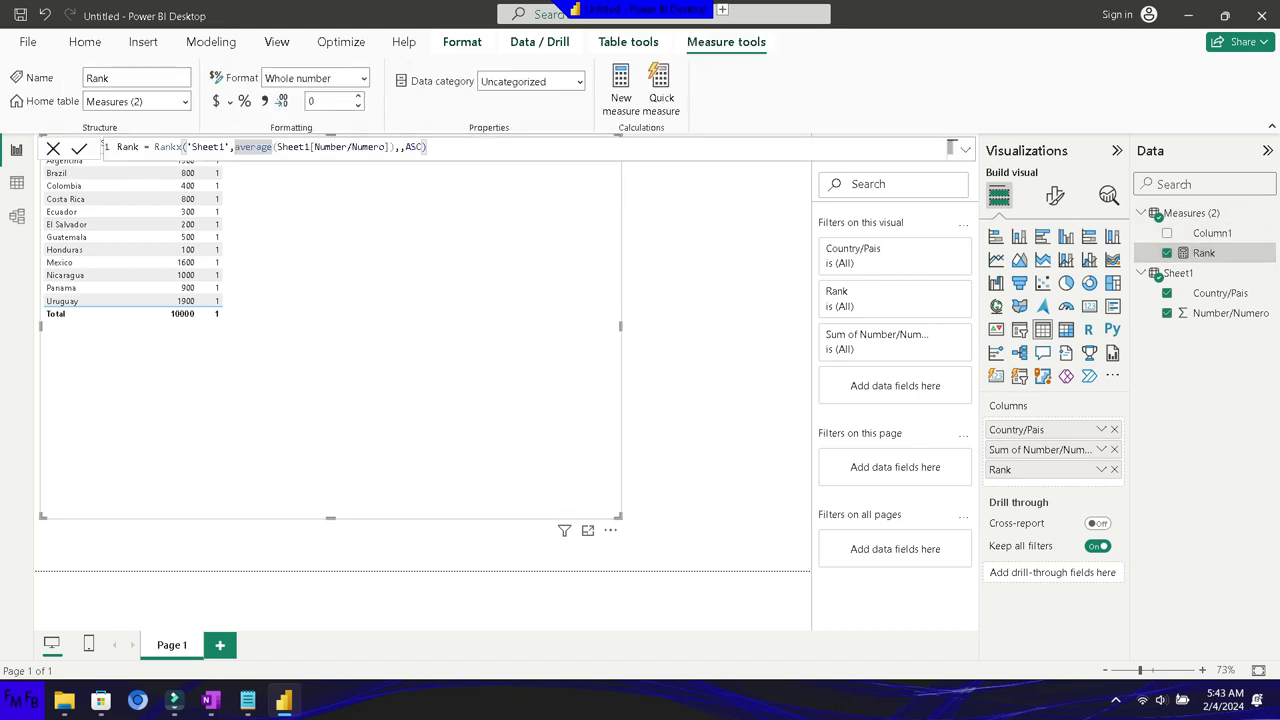
pyautogui.click(186, 147)
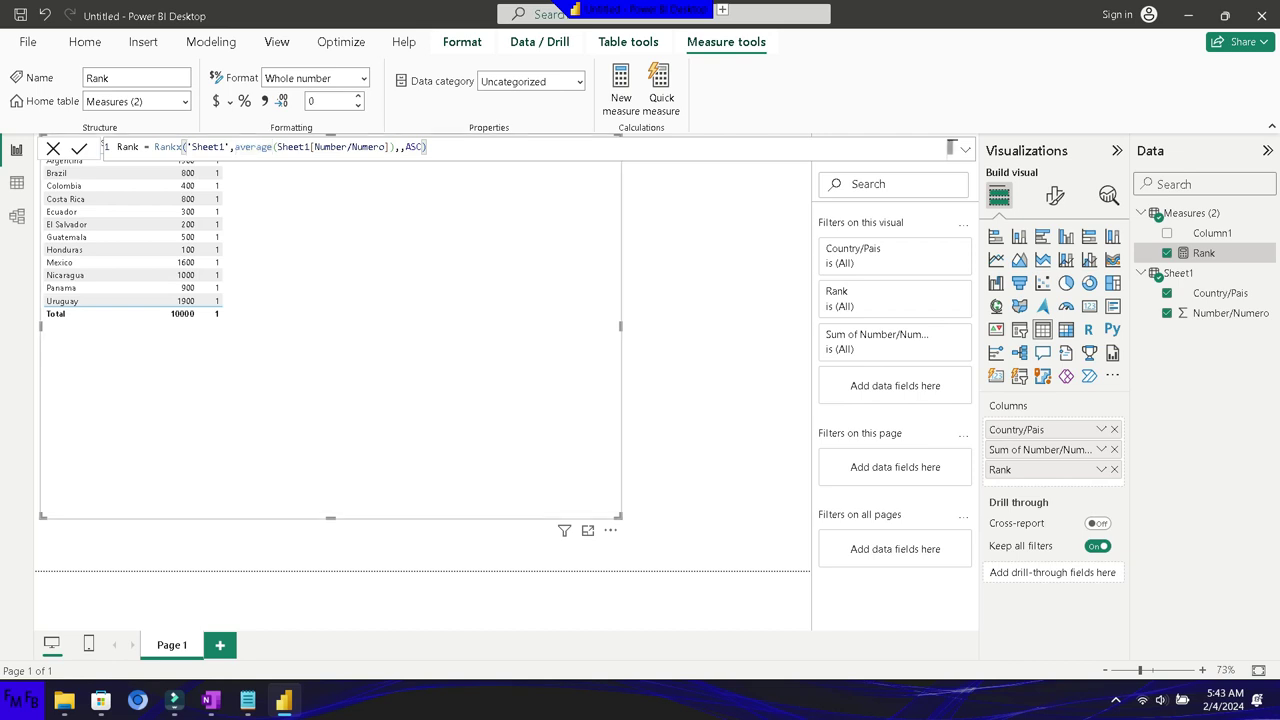
pyautogui.write('all(')
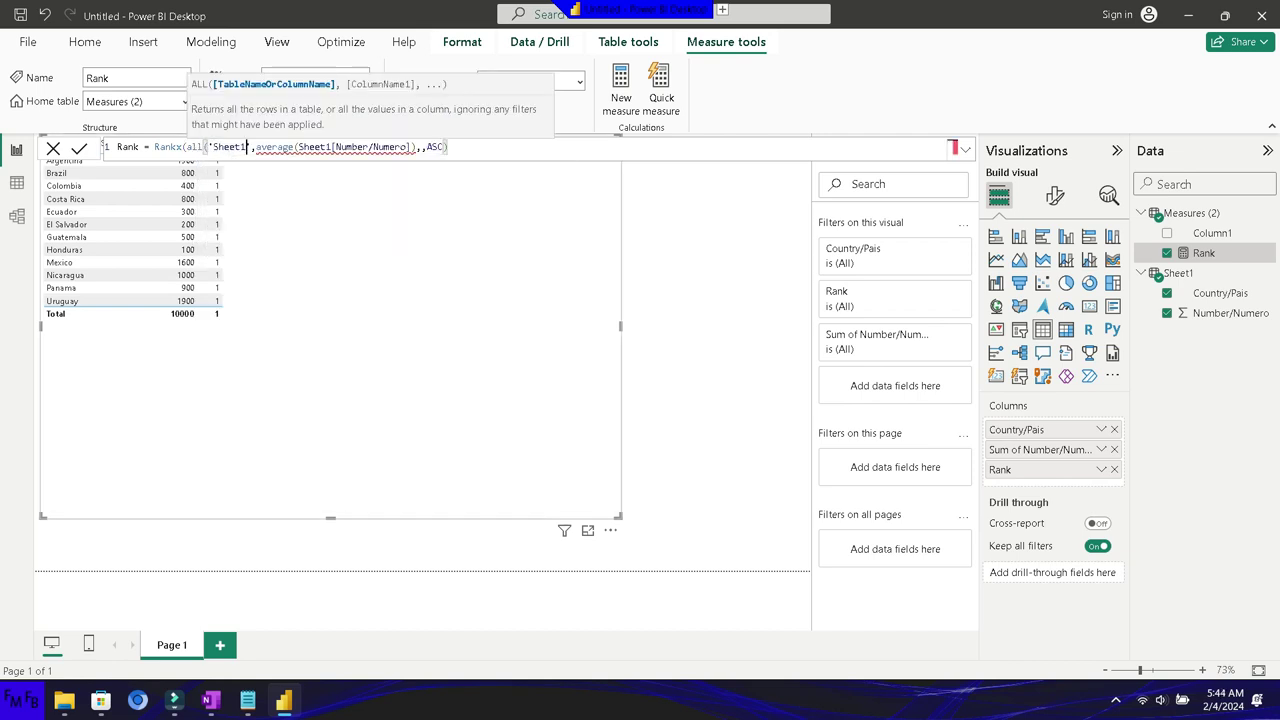
pyautogui.write(')')
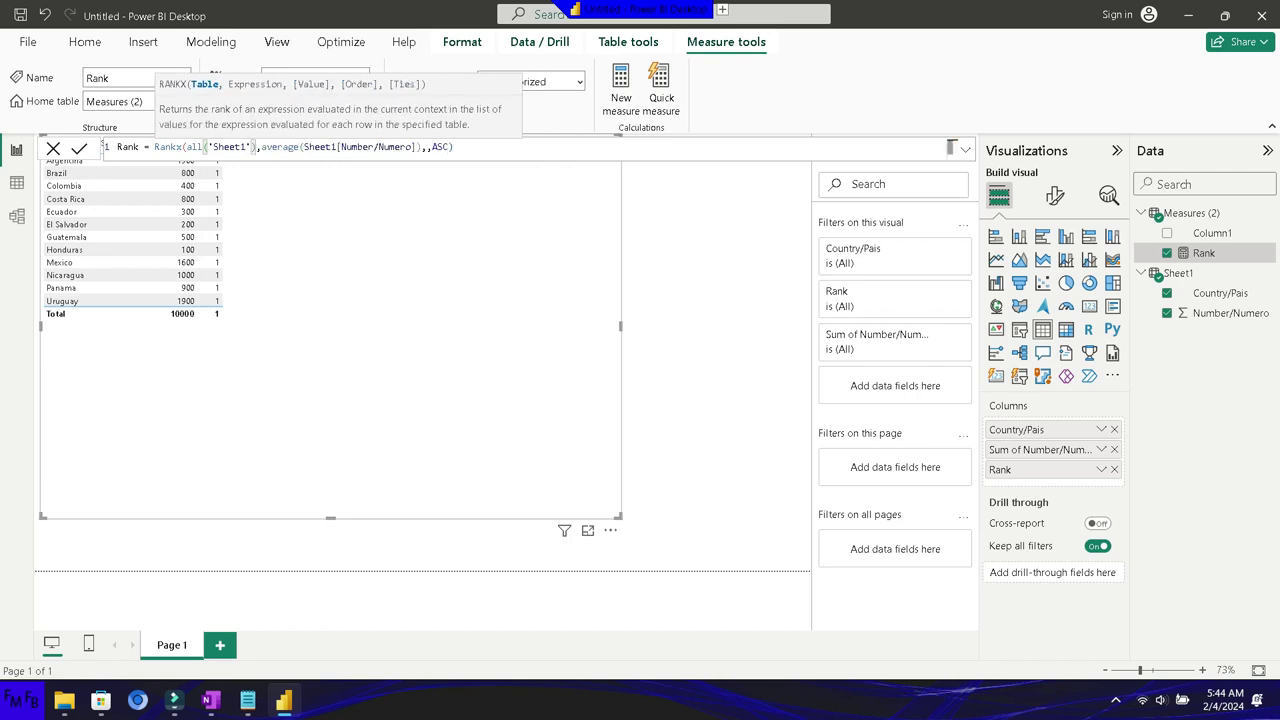
pyautogui.press('Right')
pyautogui.write('cal')
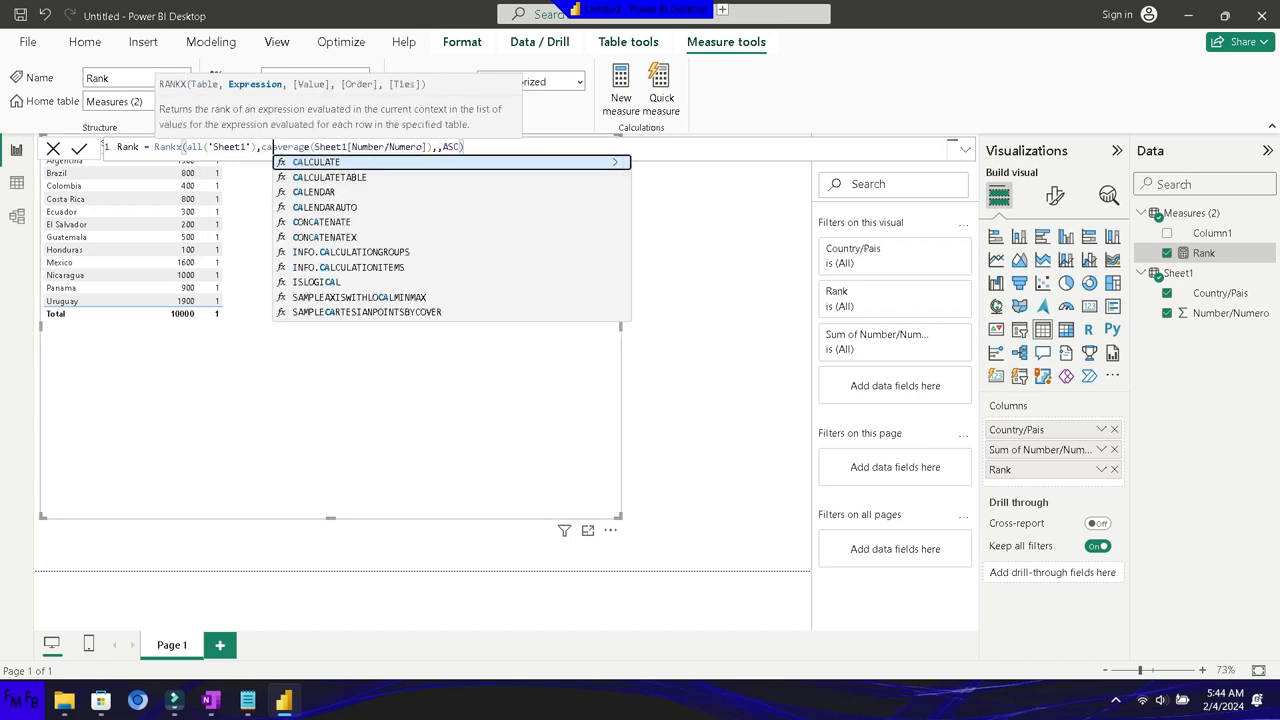
pyautogui.write('culate')
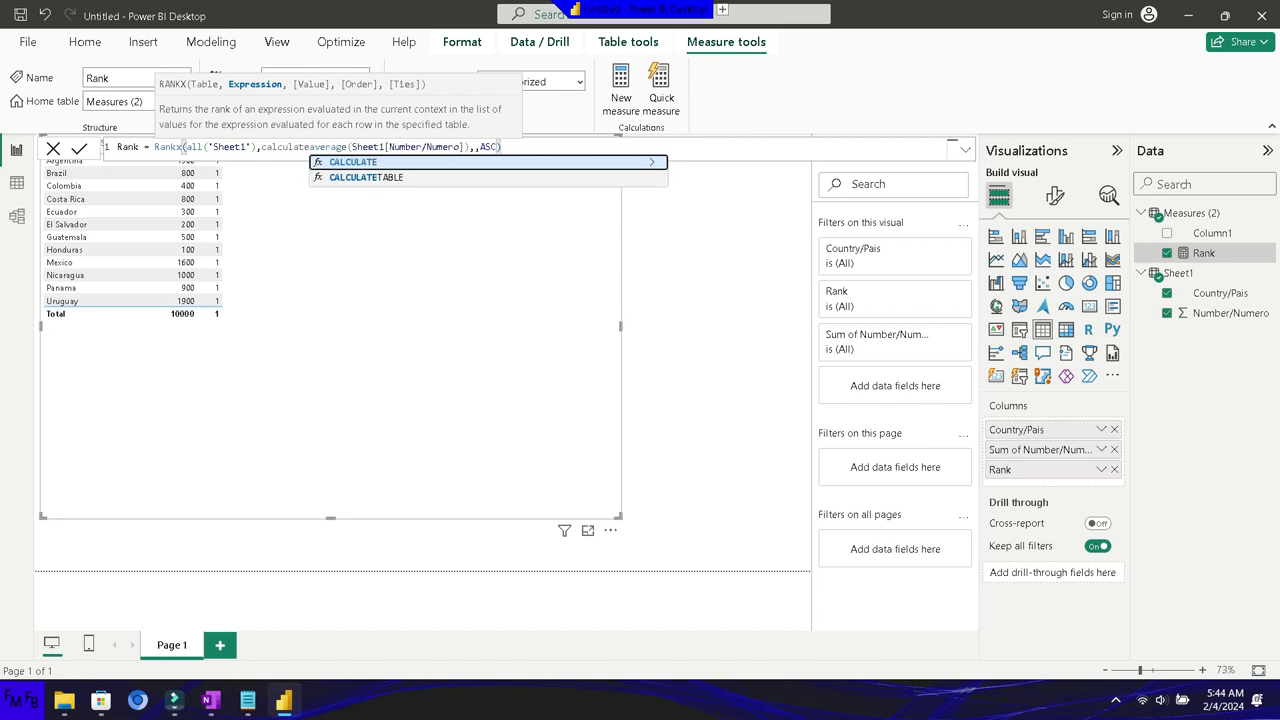
pyautogui.write('(')
pyautogui.hotkey('ctrl', 'Right')
pyautogui.hotkey('ctrl', 'Right')
pyautogui.hotkey('ctrl', 'Right')
pyautogui.hotkey('ctrl', 'Right')
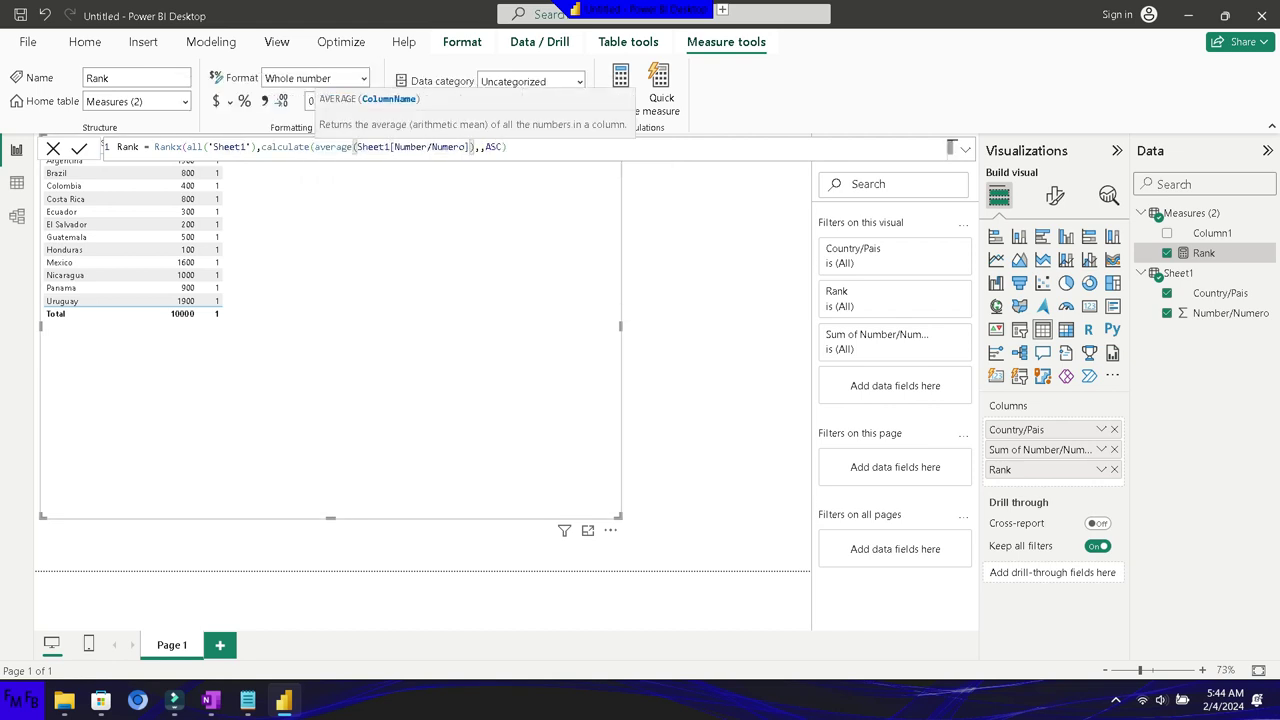
pyautogui.write('))')
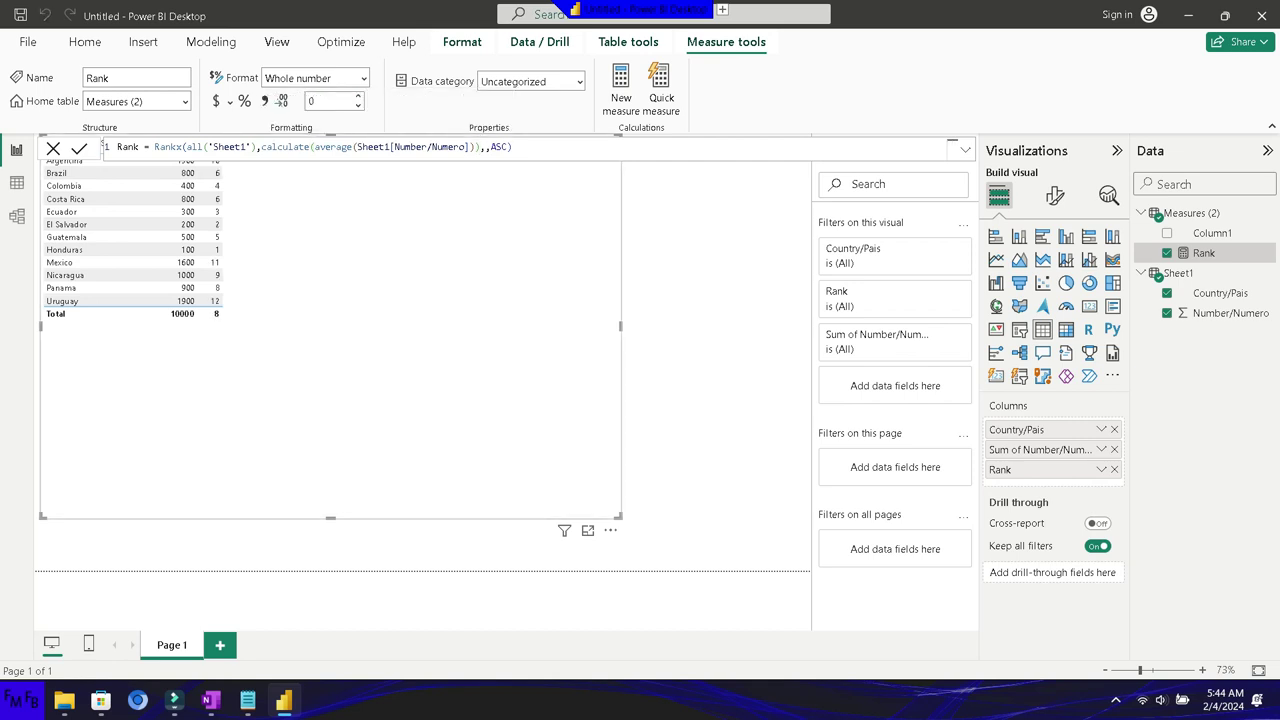
# - Commit the fixed Rank formula, then change its sort order from ASC to DESC
pyautogui.click(720, 400)
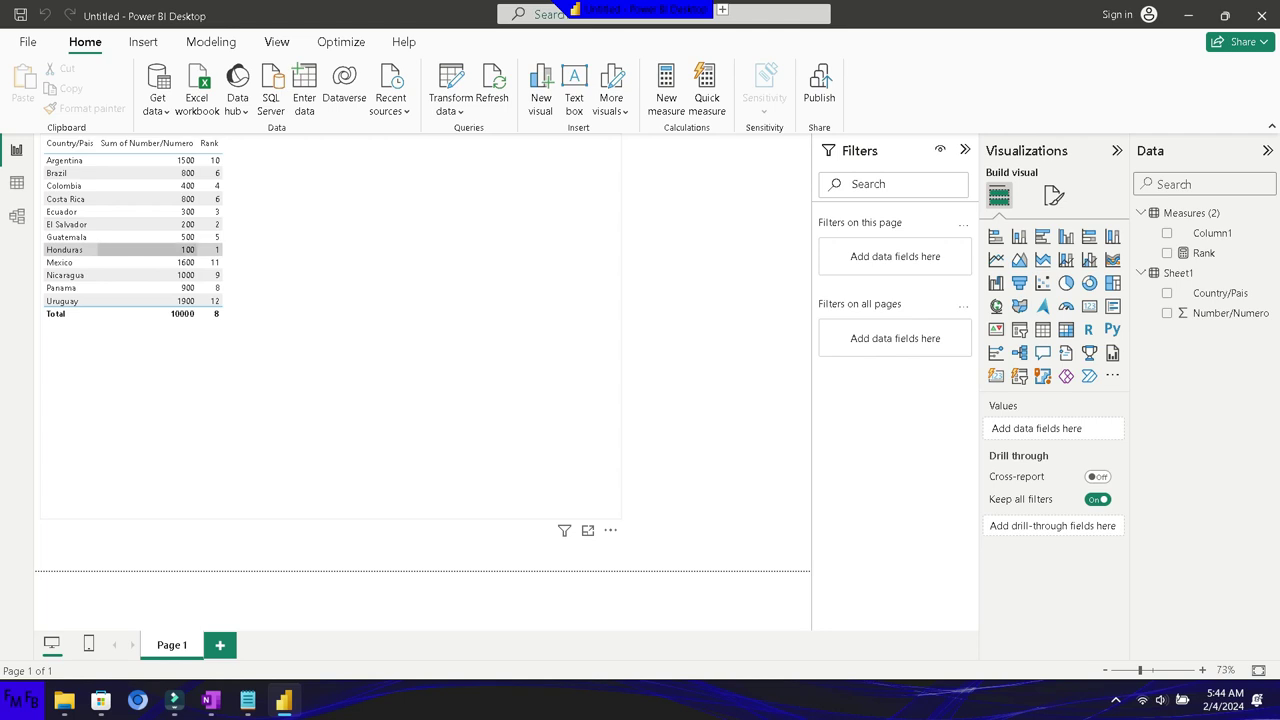
pyautogui.click(150, 249)
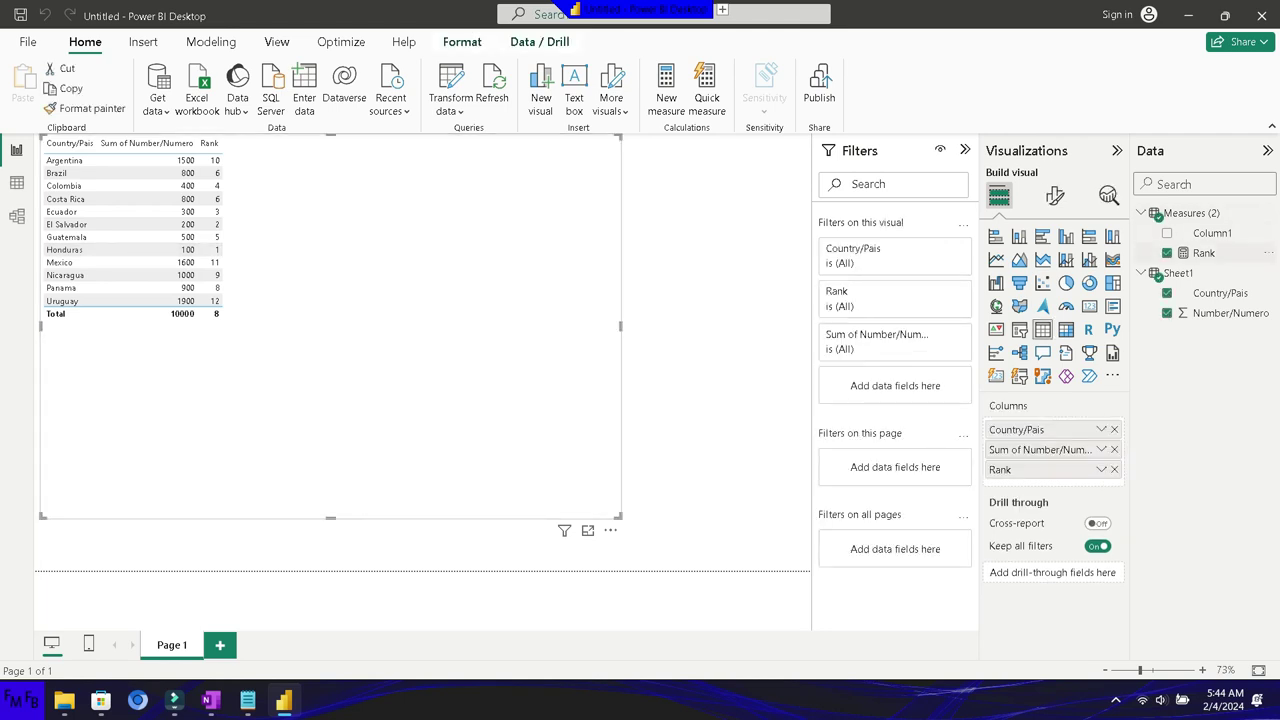
pyautogui.click(1203, 253)
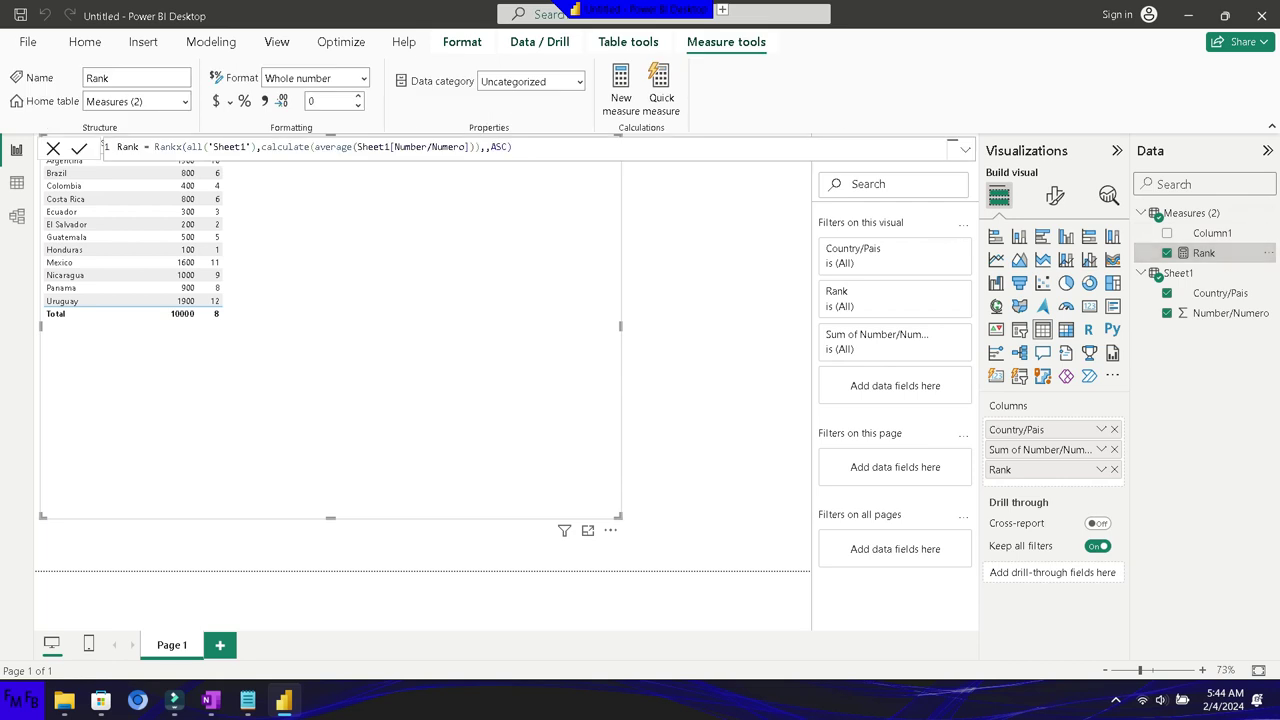
pyautogui.doubleClick(498, 147)
pyautogui.write('DESC')
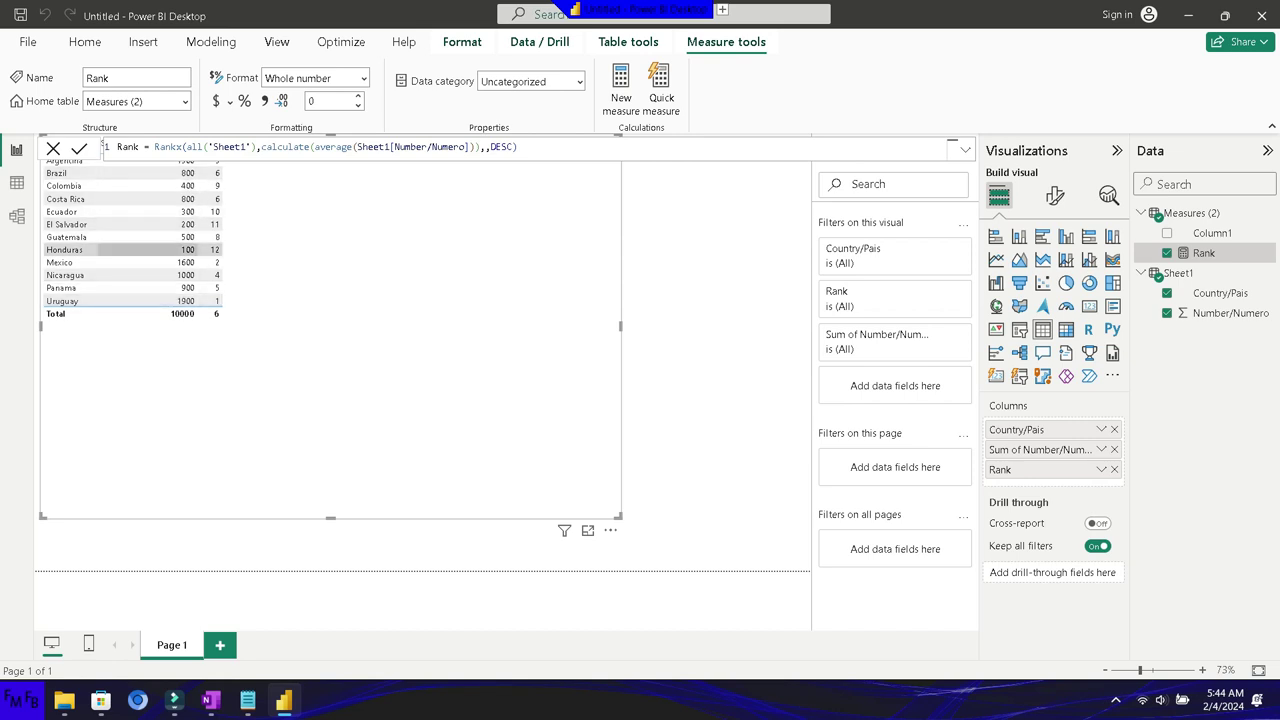
# - Commit the Rank formula, then write in Notepad that a function will fix the top 4 countries' colours even if they change
pyautogui.click(700, 400)
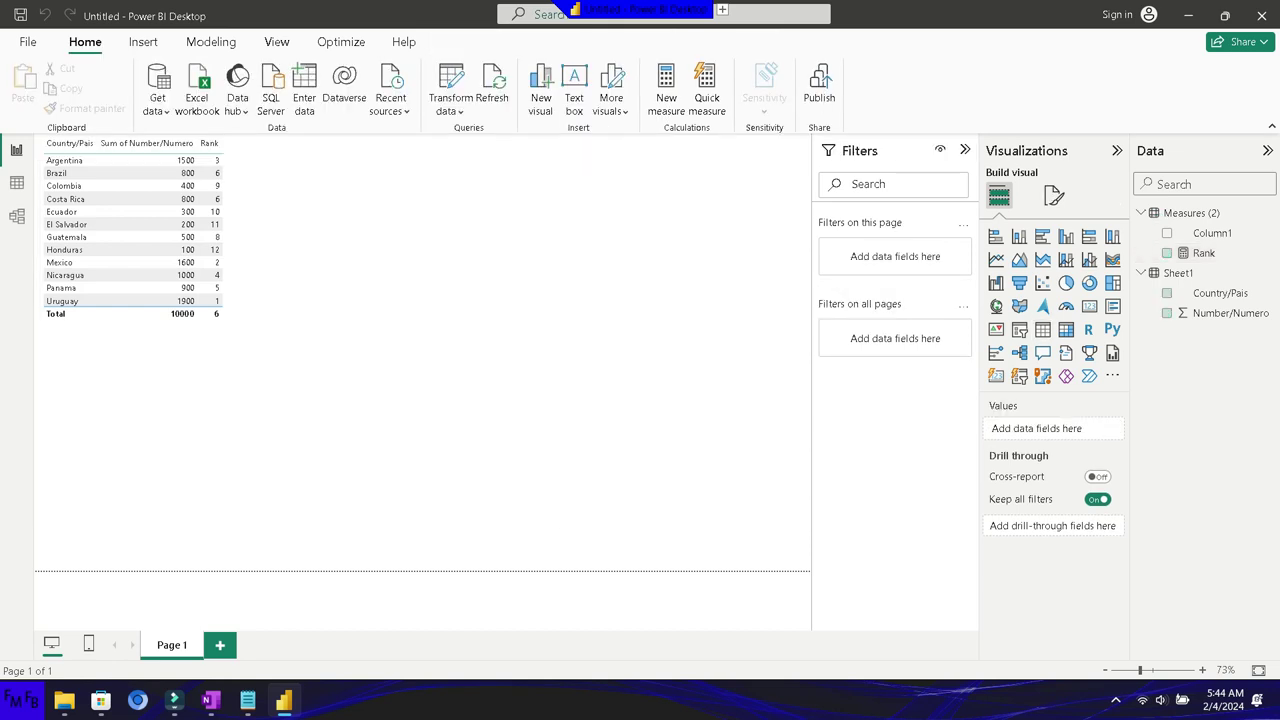
pyautogui.hotkey('alt', 'Tab')
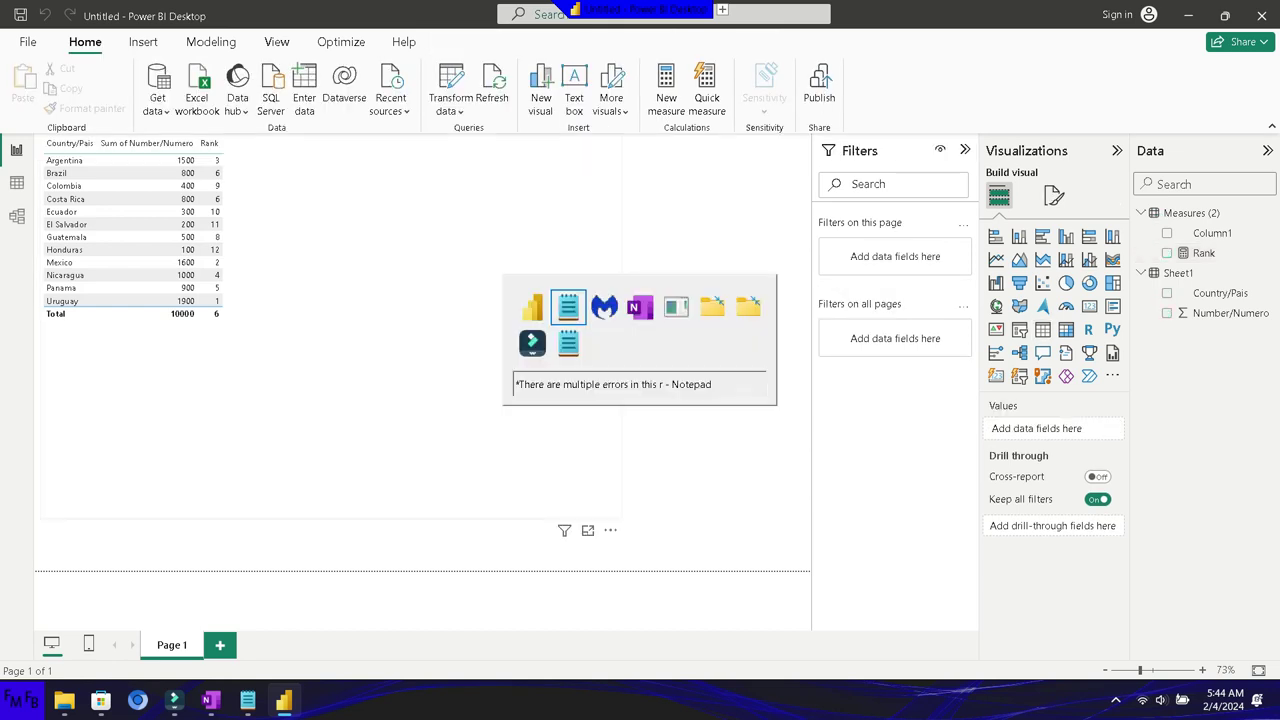
pyautogui.press('Return')
pyautogui.press('Return')
pyautogui.write('After doing this, I will show you ')
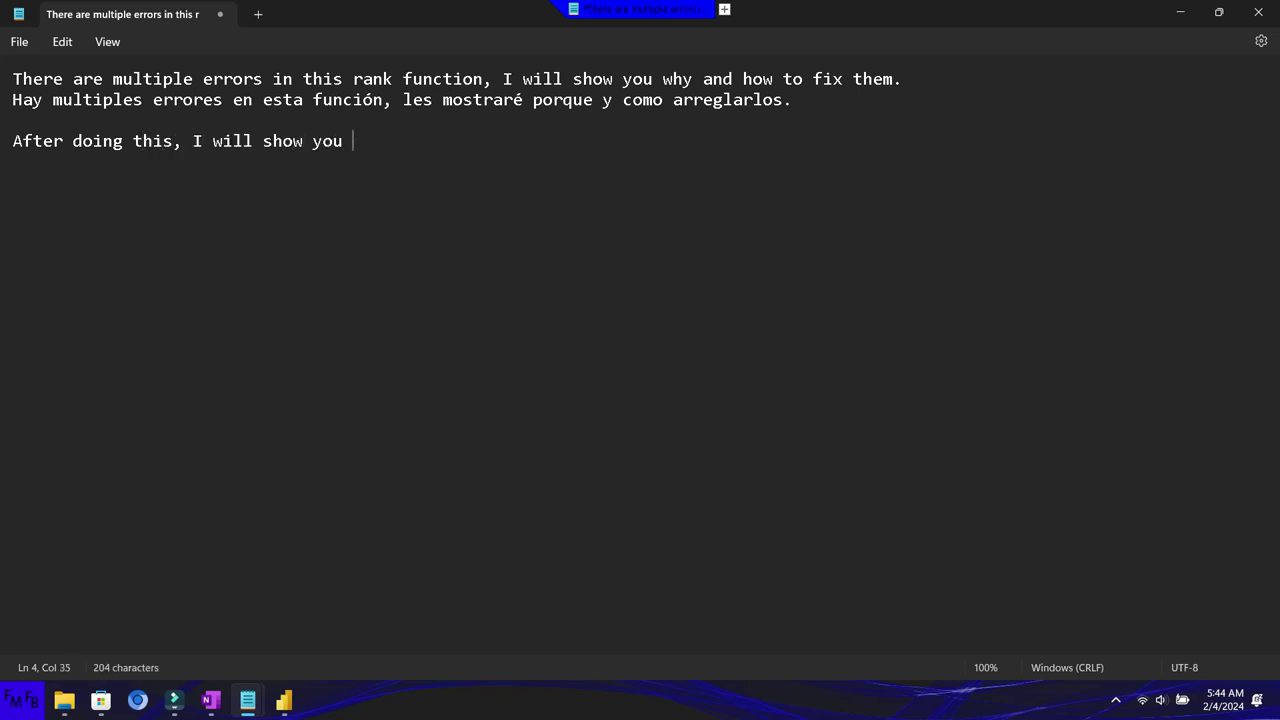
pyautogui.write('how to create a')
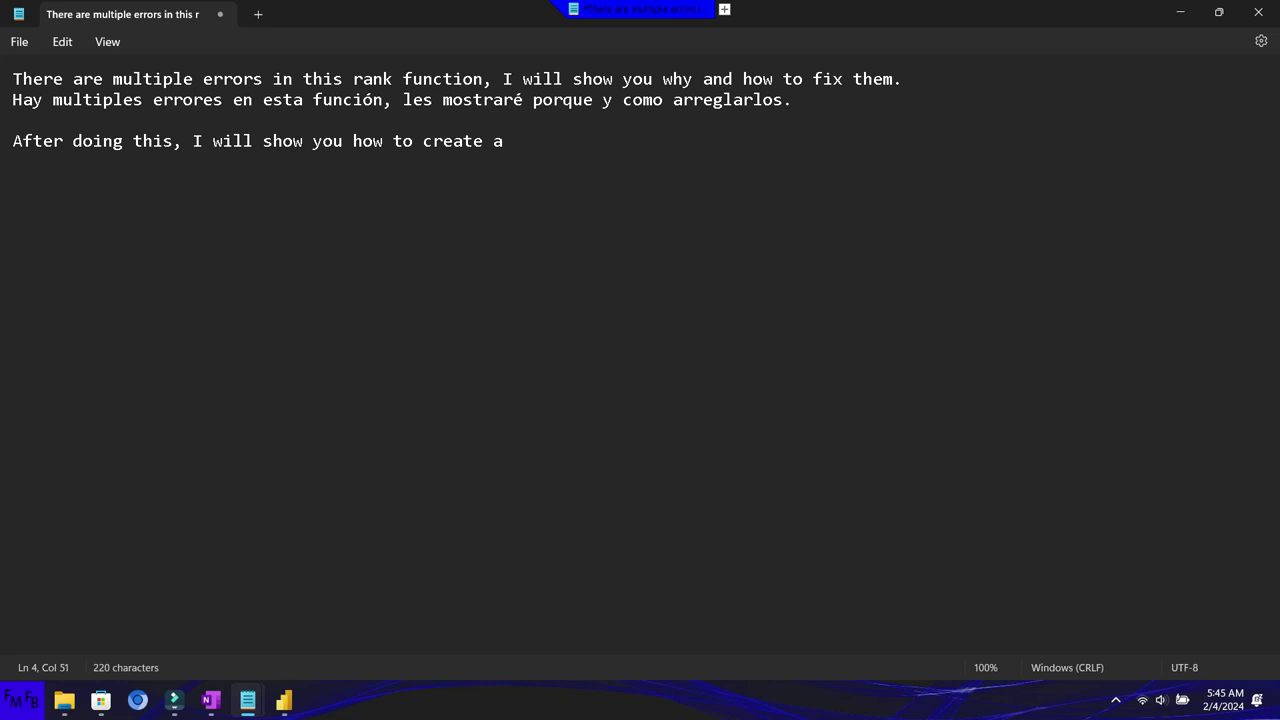
pyautogui.write(' function that allows you to set the colors for h')
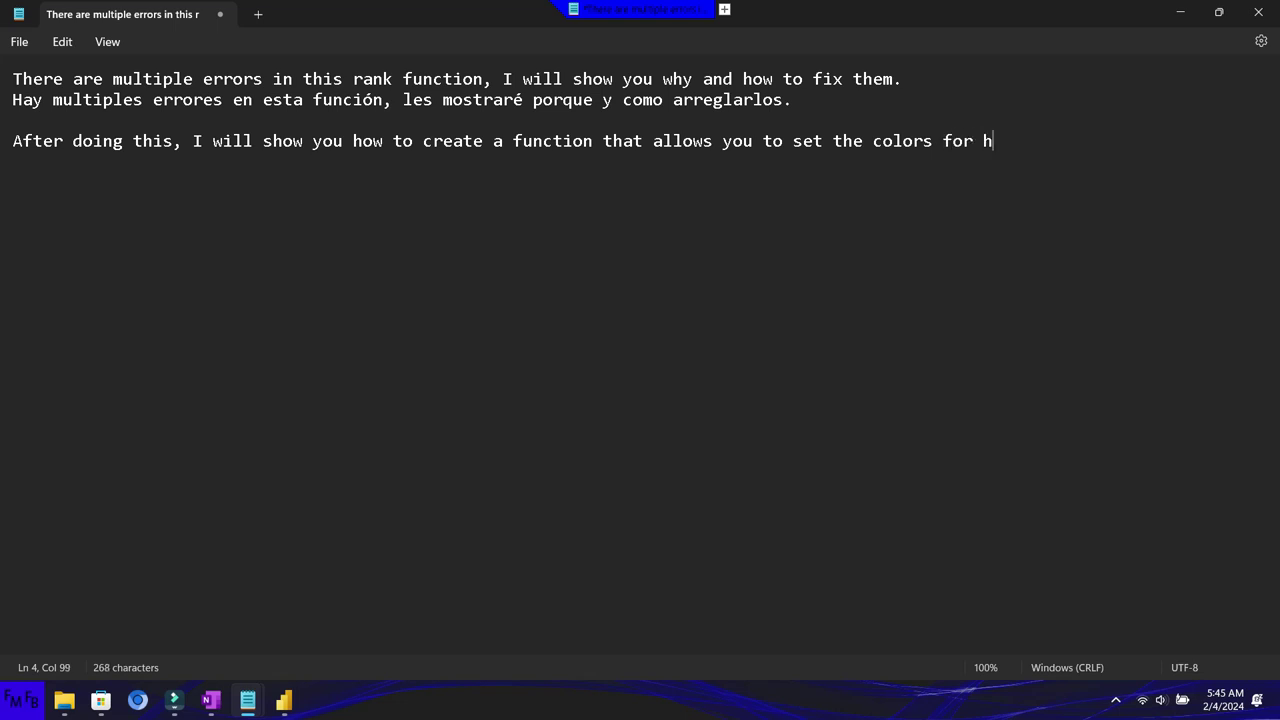
pyautogui.press('BackSpace')
pyautogui.write('the top 4 ')
pyautogui.write('countries')
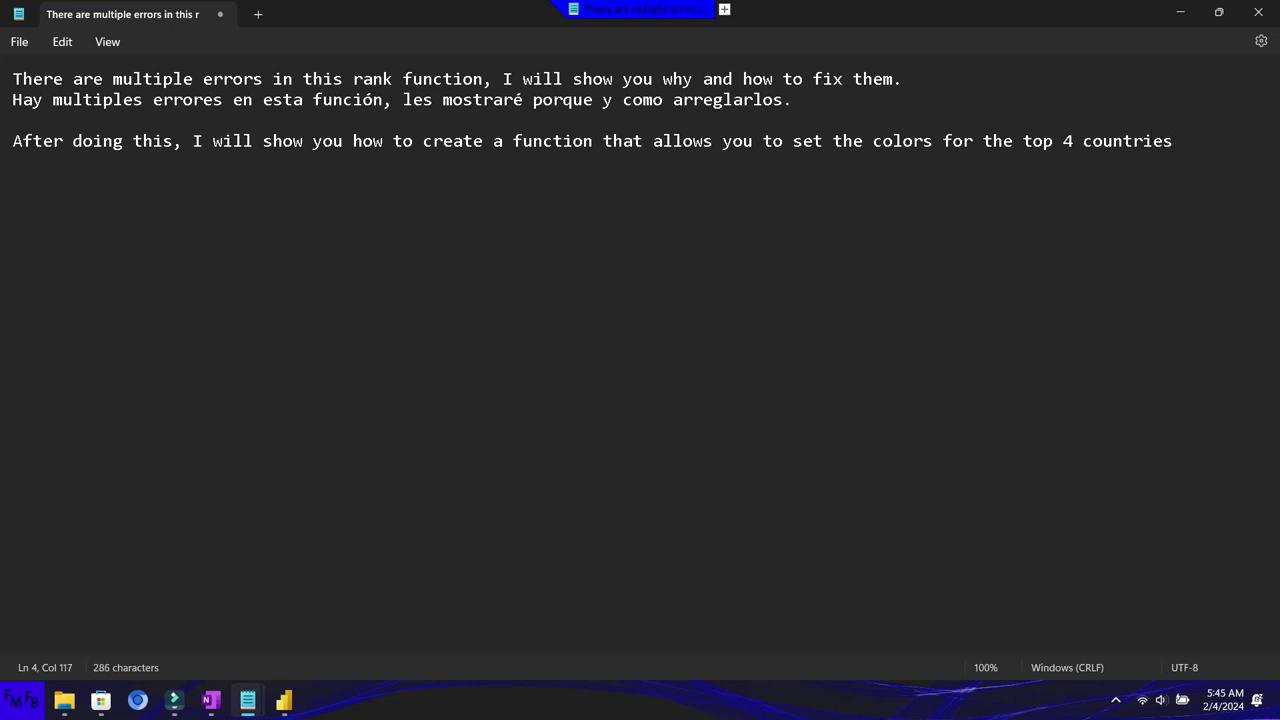
pyautogui.write(', so that the ')
pyautogui.write('colors are always the same')
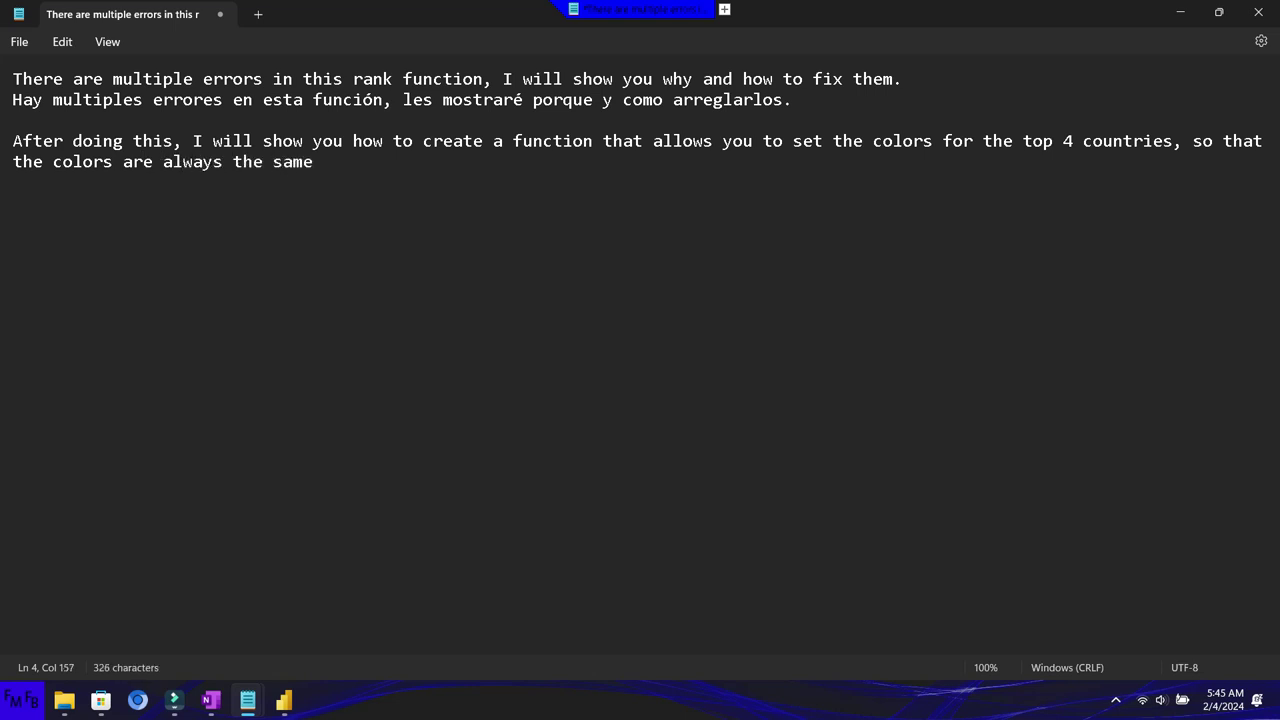
pyautogui.write(', even if the countries change. ')
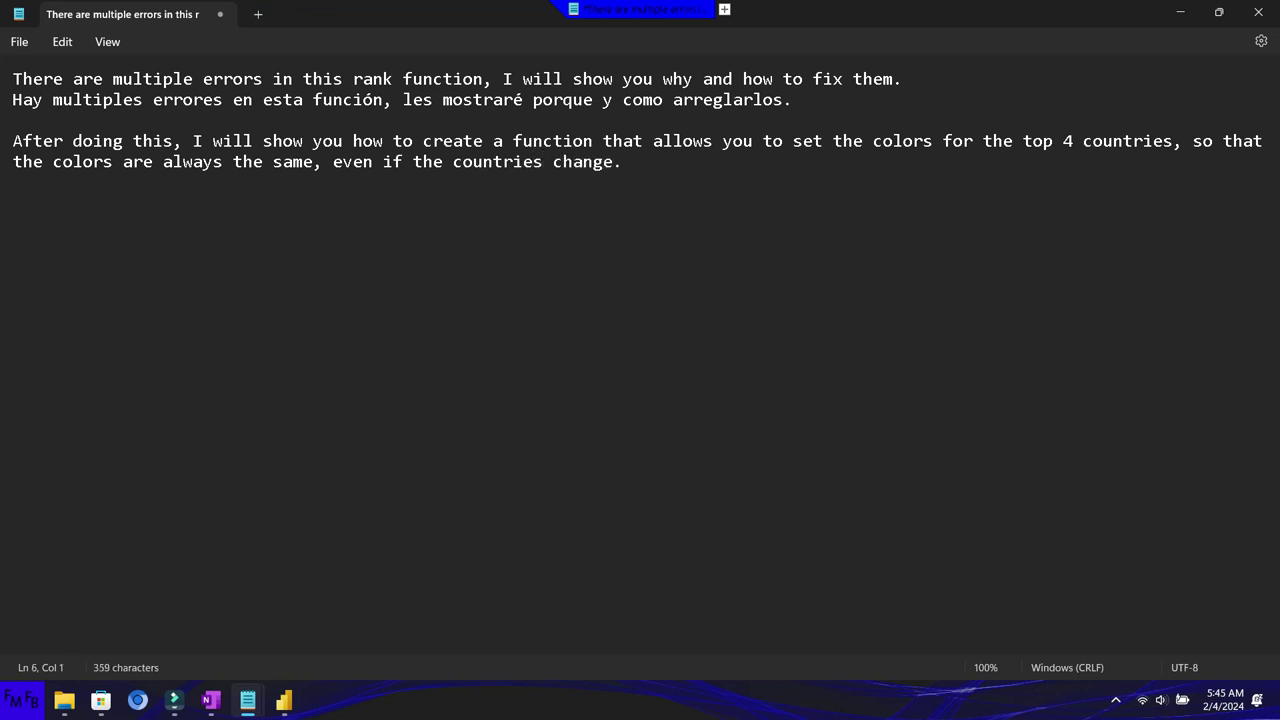
pyautogui.write('Ahora les mostraré como crear ')
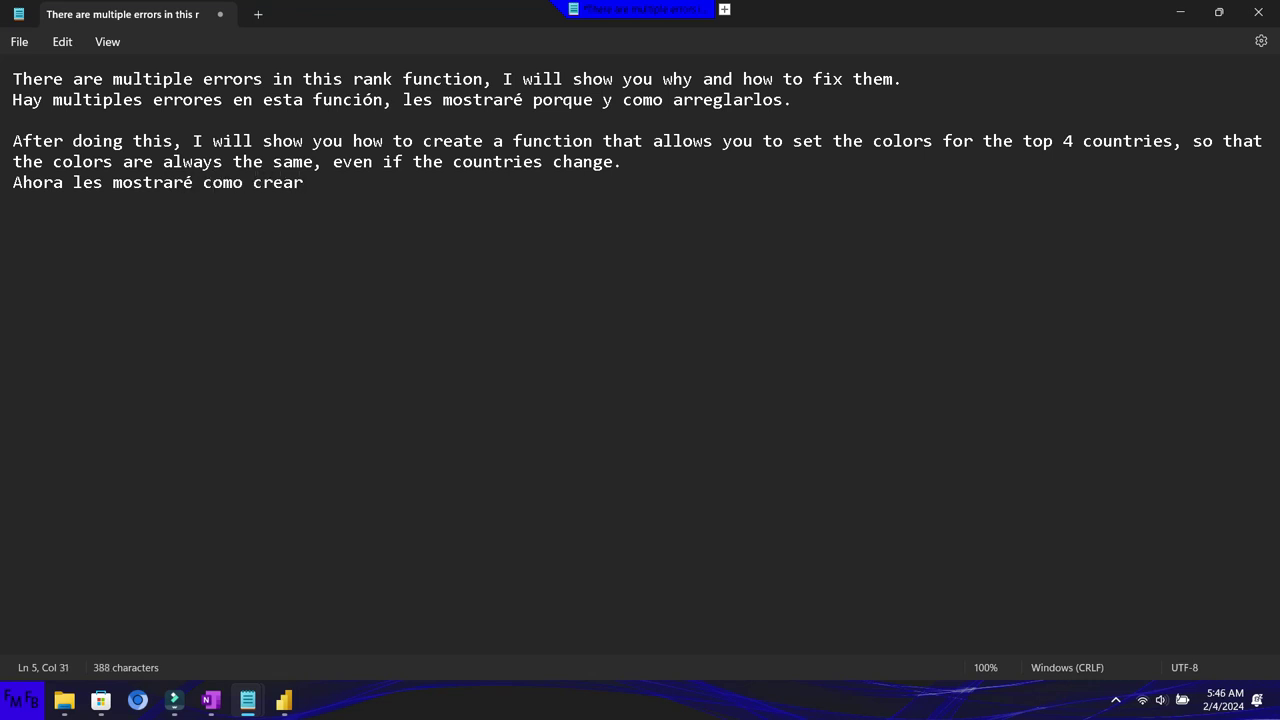
pyautogui.write('una funci')
pyautogui.write('ón')
# - Continue the Spanish sentence: 'que permitira establecer los colores a los primeros 4 paises y mantener estos colores'
pyautogui.press('BackSpace')
pyautogui.write('n que ')
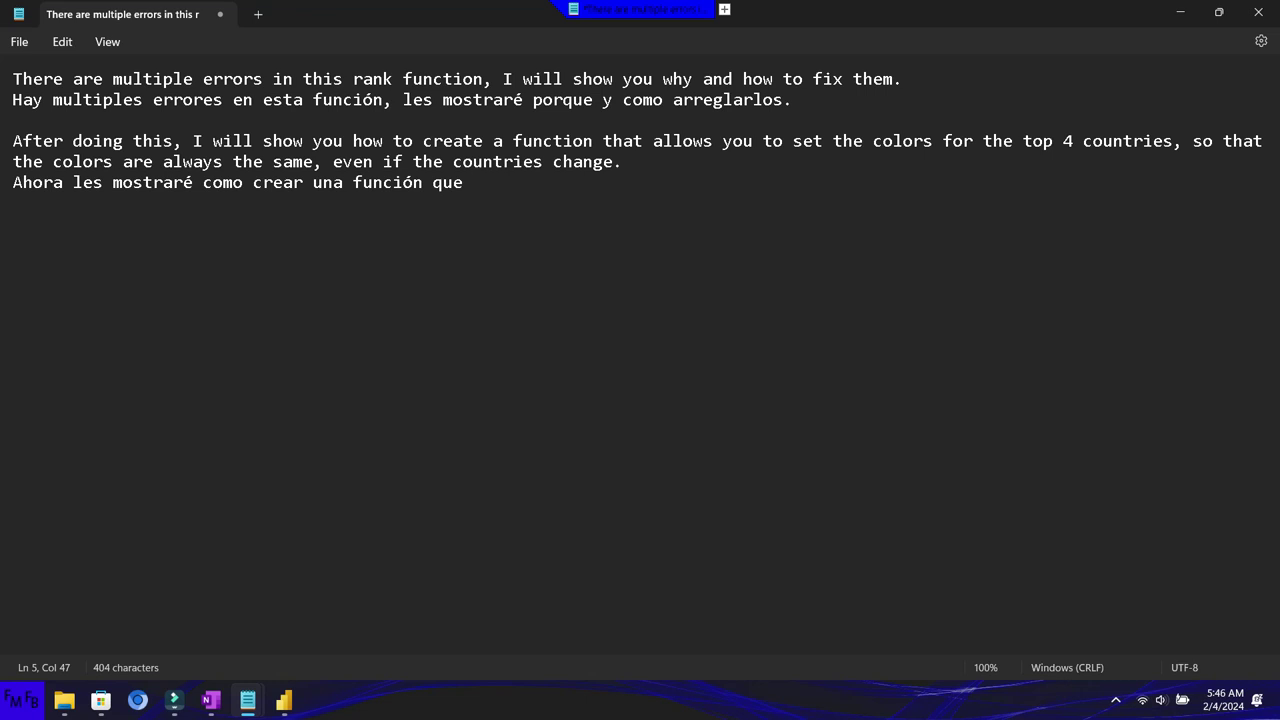
pyautogui.write('la')
pyautogui.press('BackSpace')
pyautogui.press('BackSpace')
pyautogui.write('permitira establecer los colores a los primeros 4 paises')
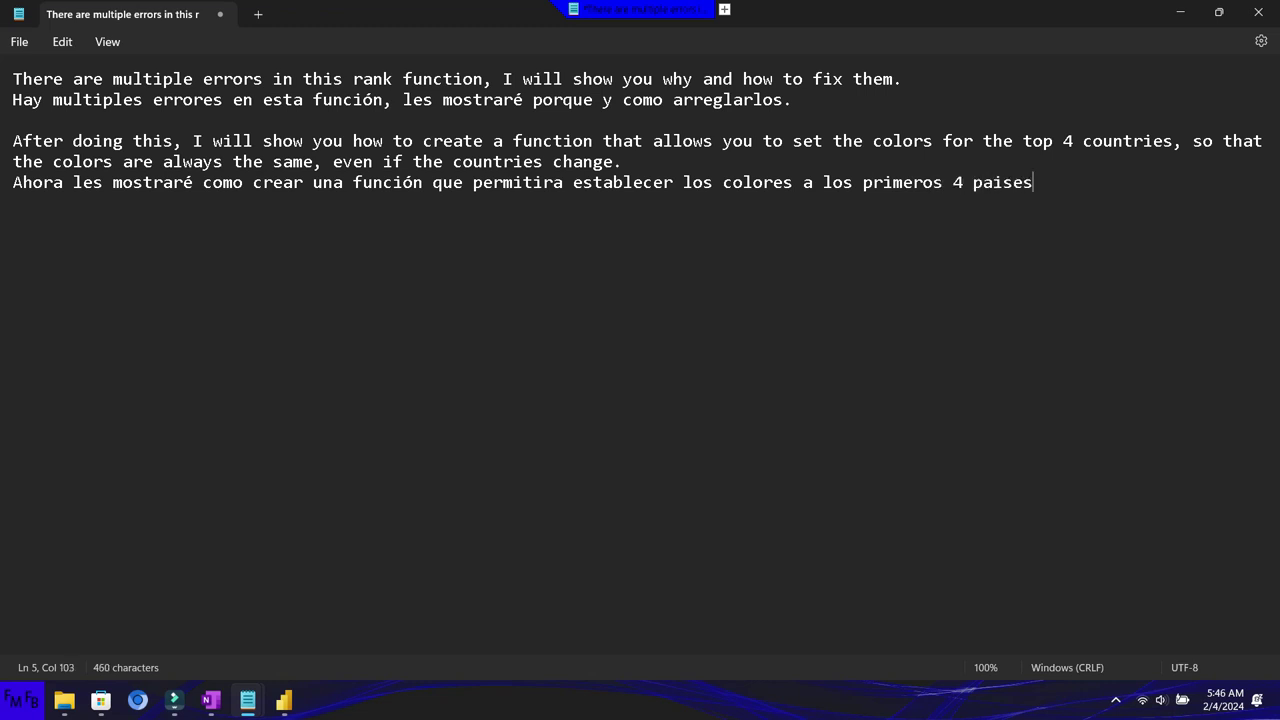
pyautogui.write(' y ')
pyautogui.write('mantener estos colores')
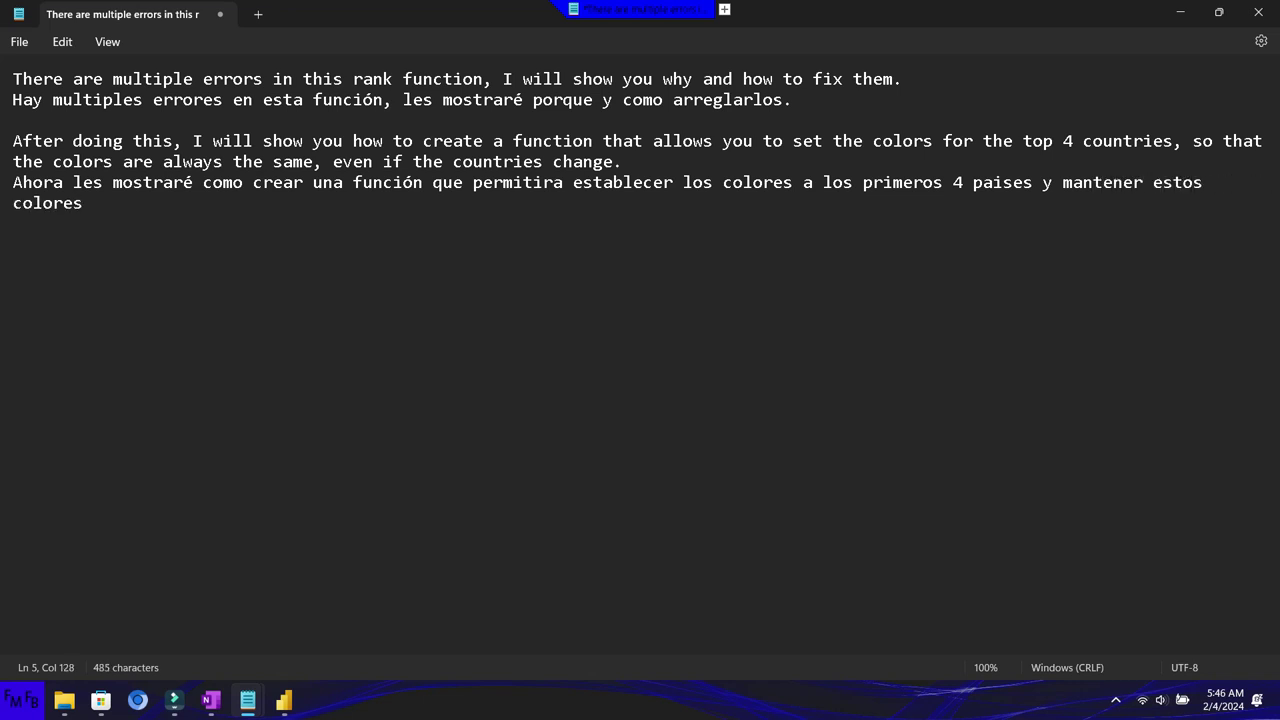
pyautogui.write(', aun si los paises cambian')
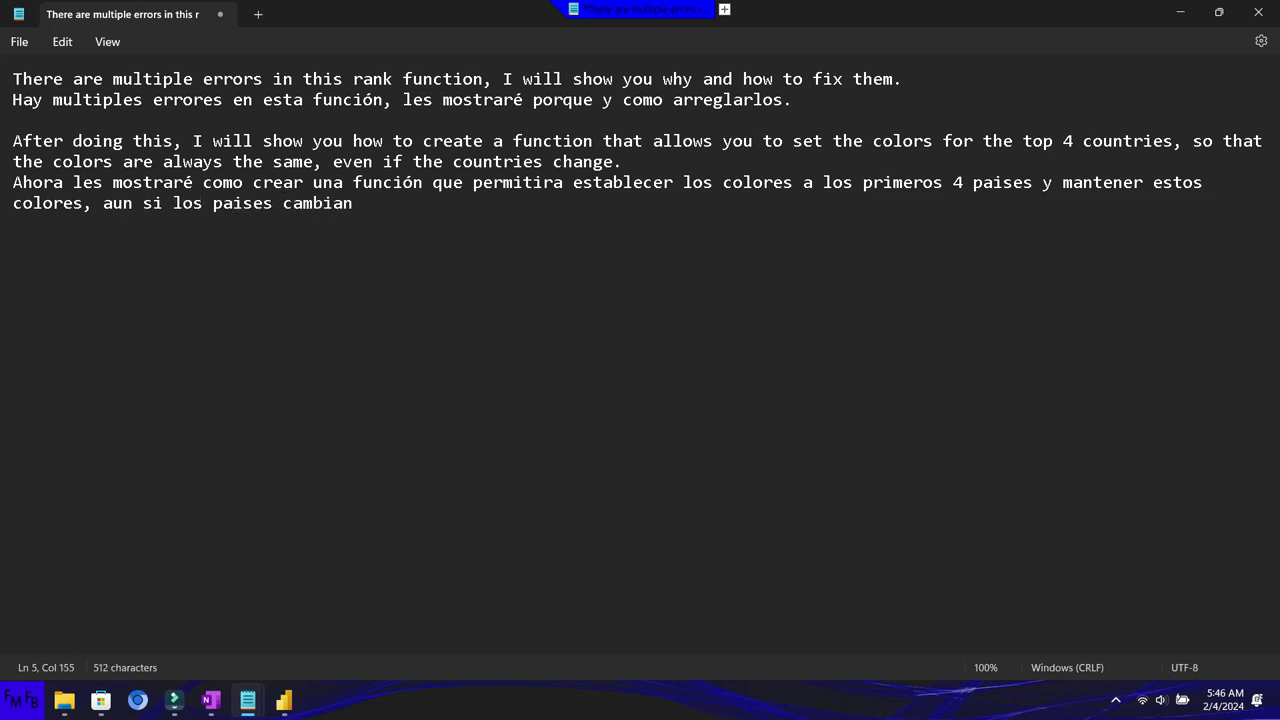
# - Insert 'de los primeros 4 lugares' before 'cambian', end the sentence with a period, and return to Power BI
pyautogui.click(213, 203)
pyautogui.write('de los primeros 4 lu')
pyautogui.press('BackSpace')
pyautogui.press('BackSpace')
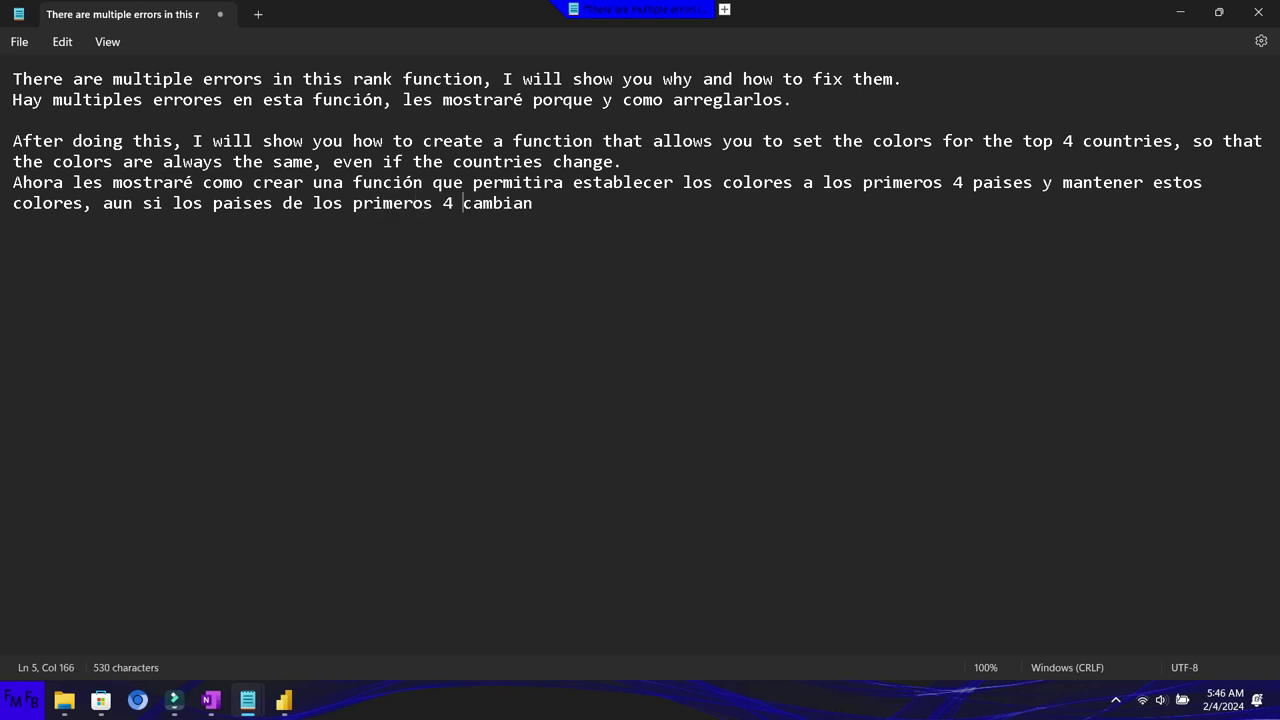
pyautogui.write('lugares')
pyautogui.click(613, 203)
pyautogui.write(".'")
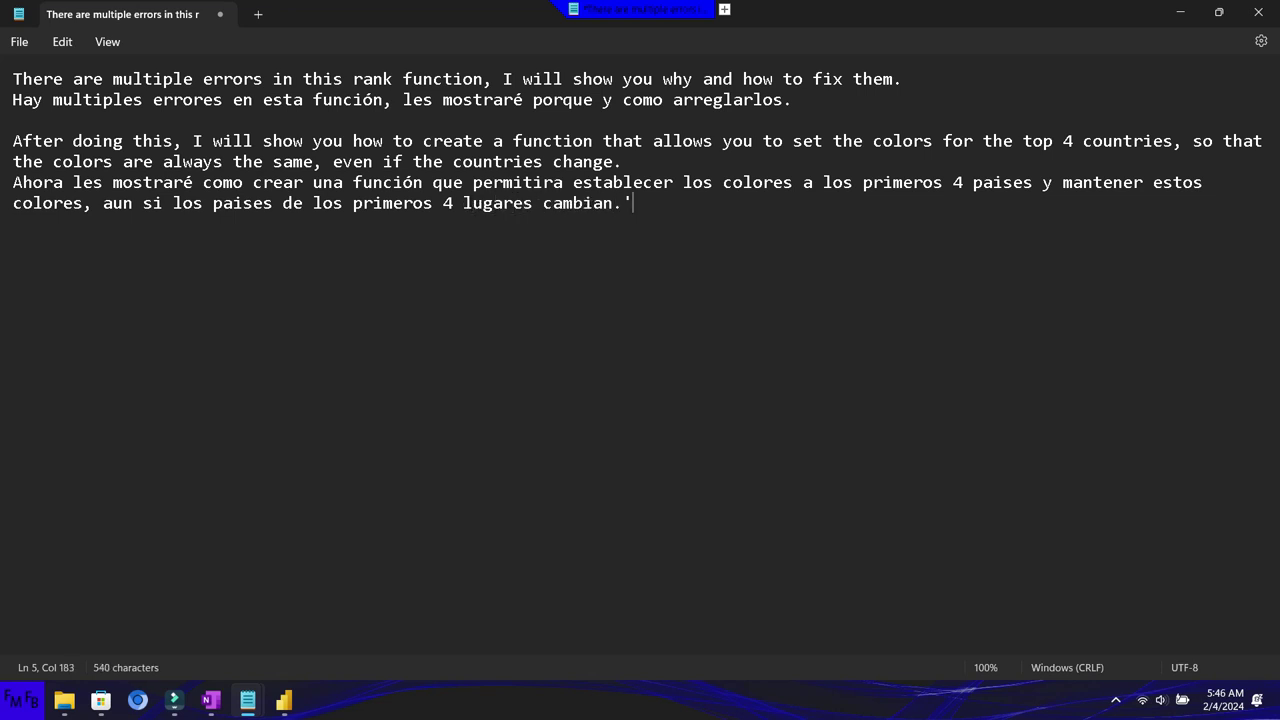
pyautogui.press('BackSpace')
pyautogui.hotkey('alt', 'Tab')
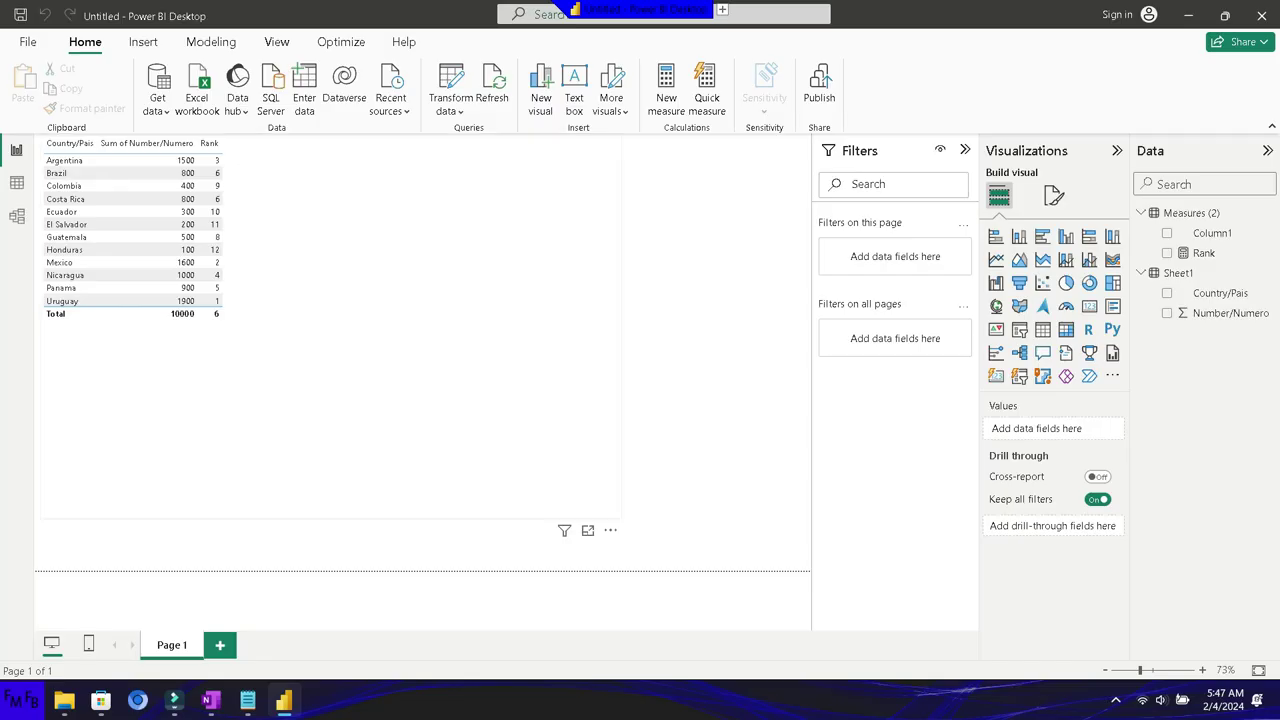
# - Create a new measure named Colors in the Measures (2) table
pyautogui.click(1268, 213)
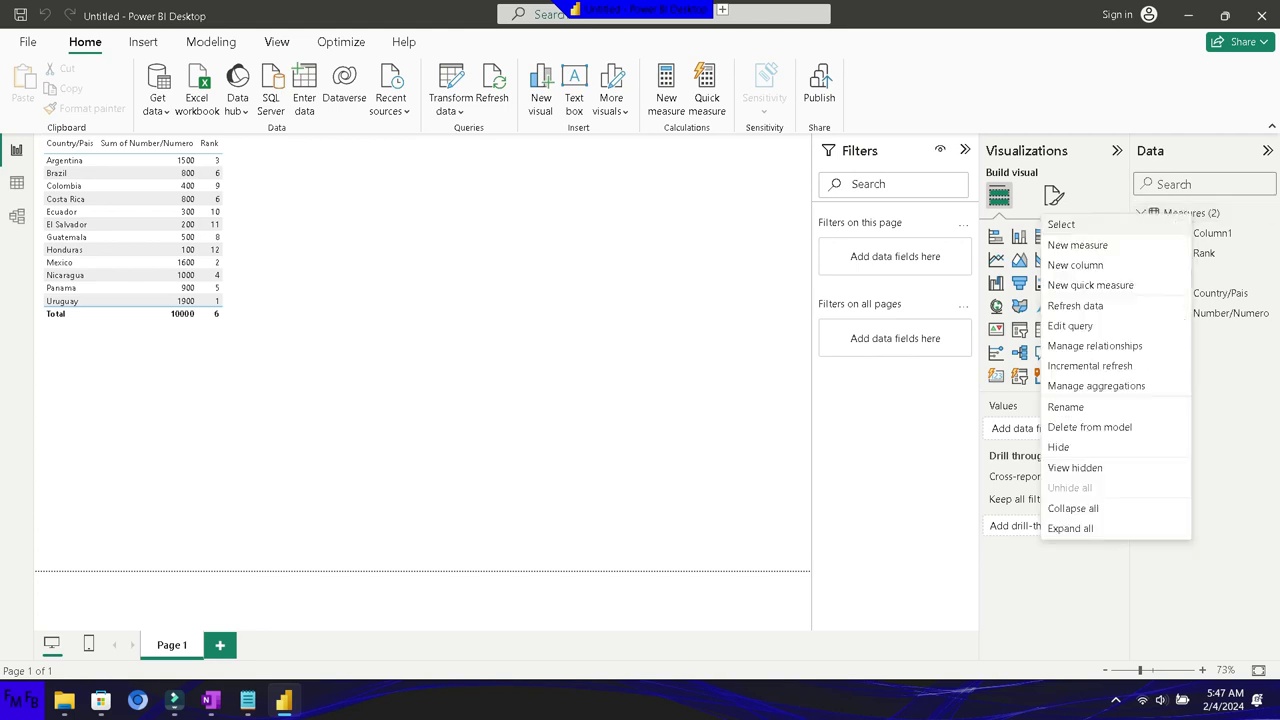
pyautogui.click(1077, 245)
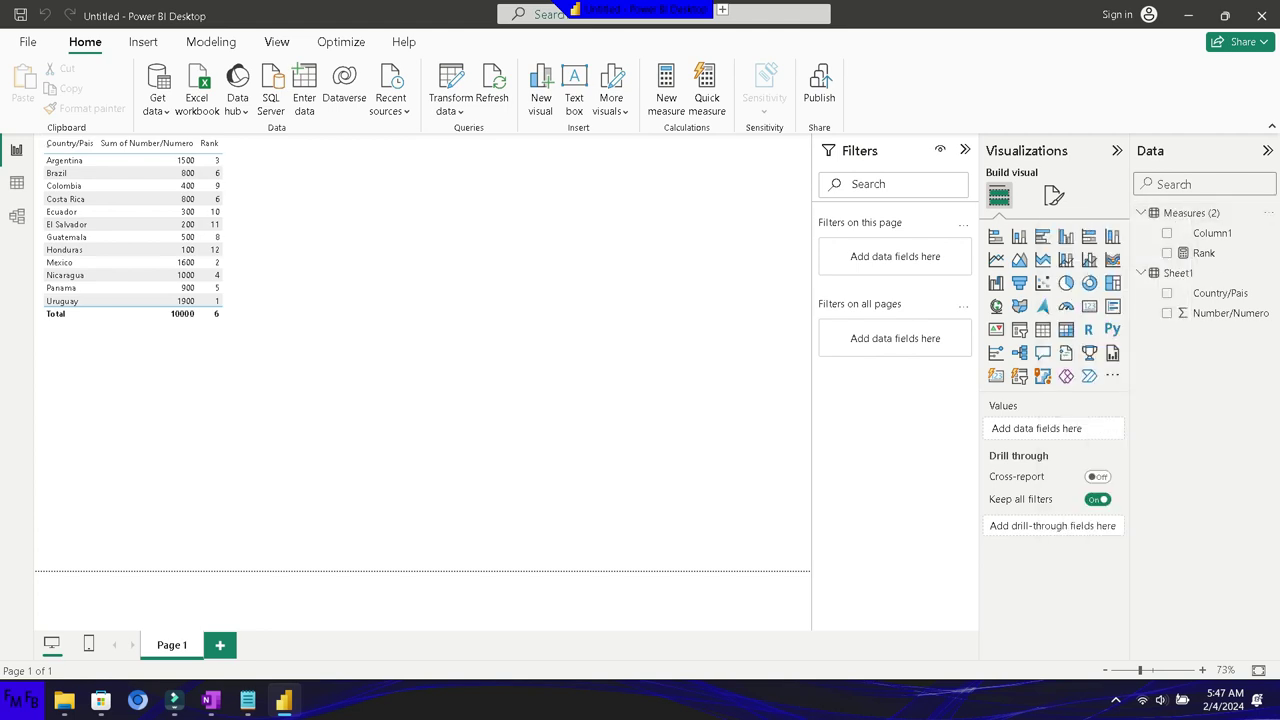
pyautogui.click(136, 147)
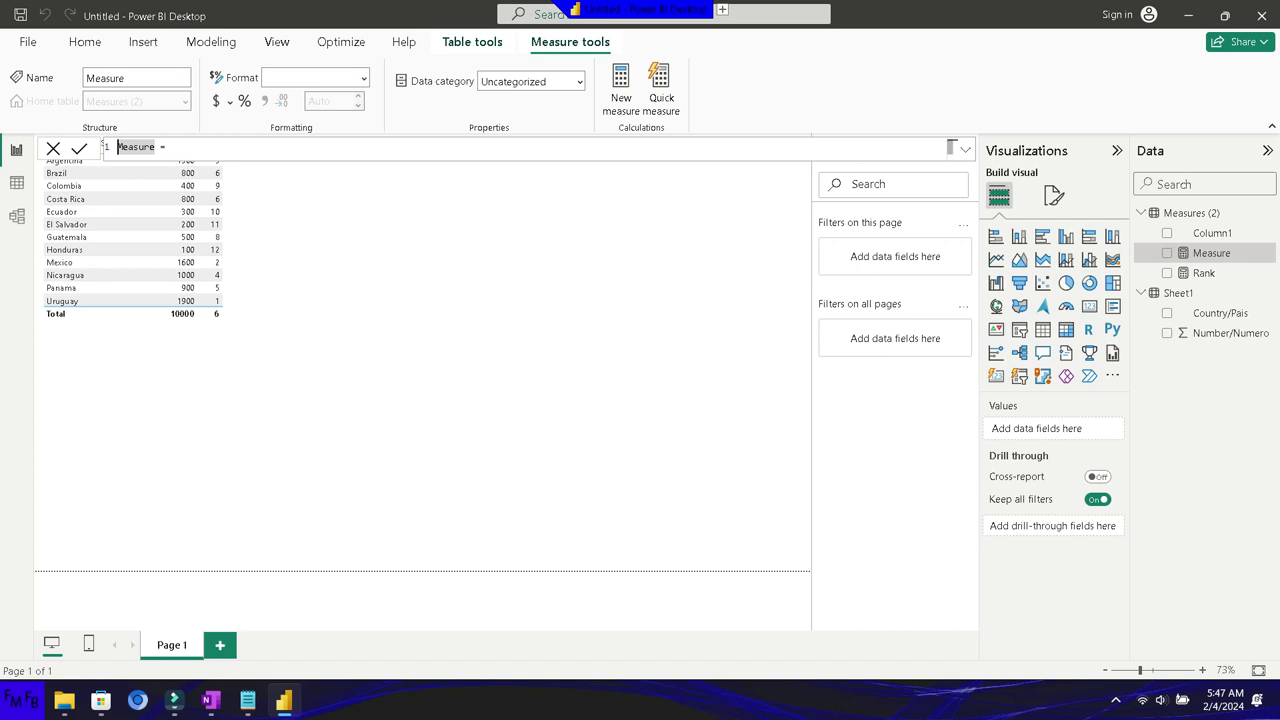
pyautogui.press('BackSpace')
pyautogui.write('Colors')
pyautogui.write('swi')
# - Start the Colors formula as SWITCH(true()) with the closing parenthesis on its own line
pyautogui.press('Tab')
pyautogui.write('true())')
pyautogui.hotkey('shift', 'Return')
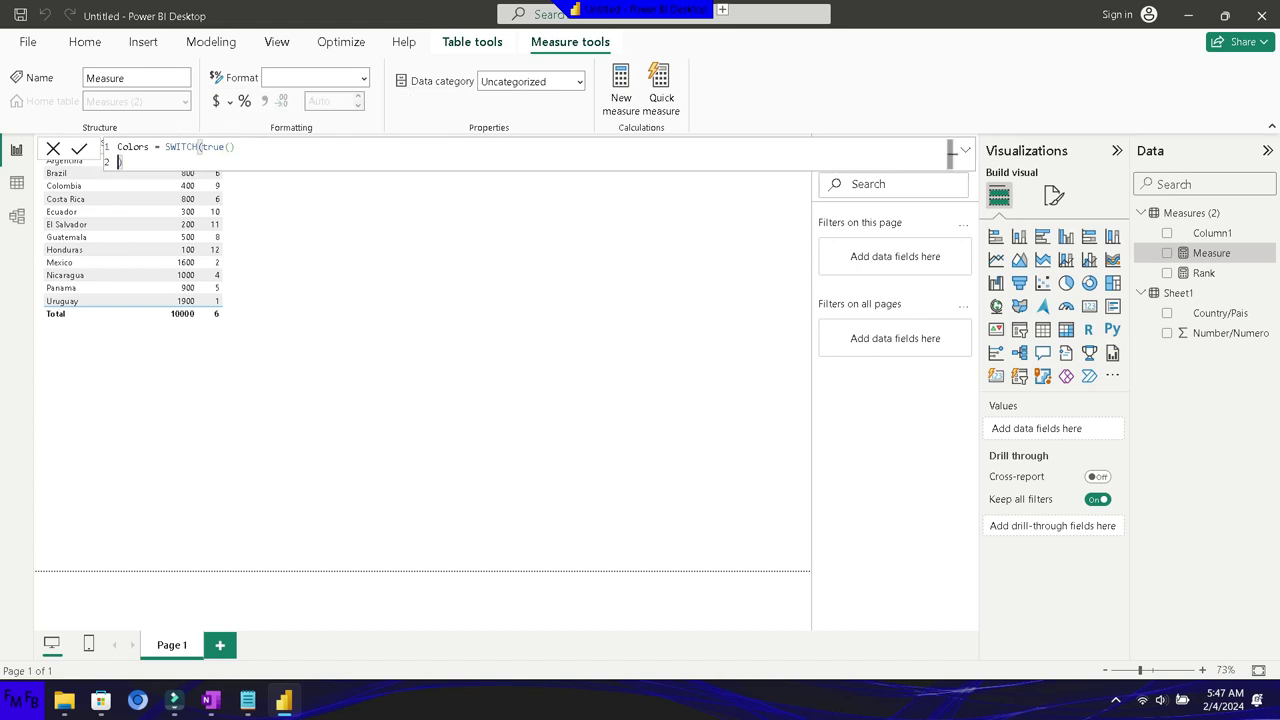
pyautogui.hotkey('shift', 'Return')
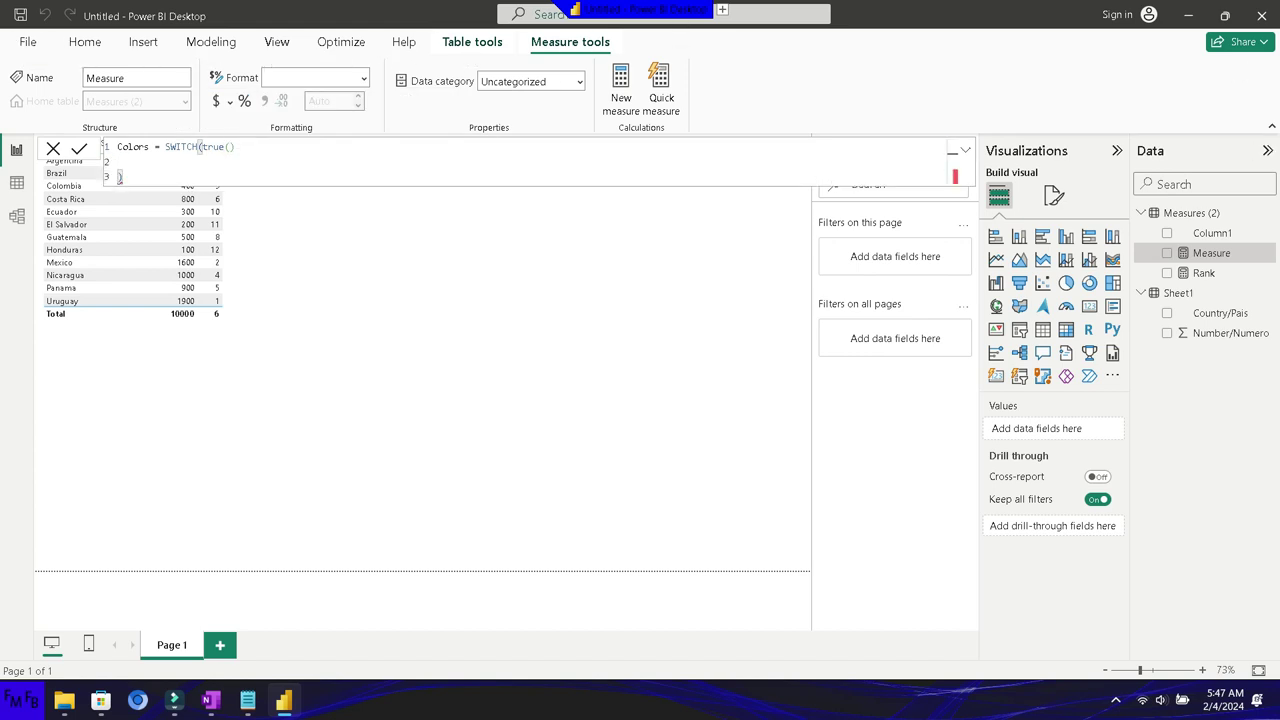
pyautogui.write('ran')
pyautogui.press('BackSpace')
pyautogui.press('BackSpace')
pyautogui.press('BackSpace')
pyautogui.write("'")
pyautogui.press('BackSpace')
# - Add the first condition 'Measures (2)'[Rank]=1 with an opening quote for its colour
pyautogui.click(240, 147)
pyautogui.write(',')
pyautogui.click(118, 162)
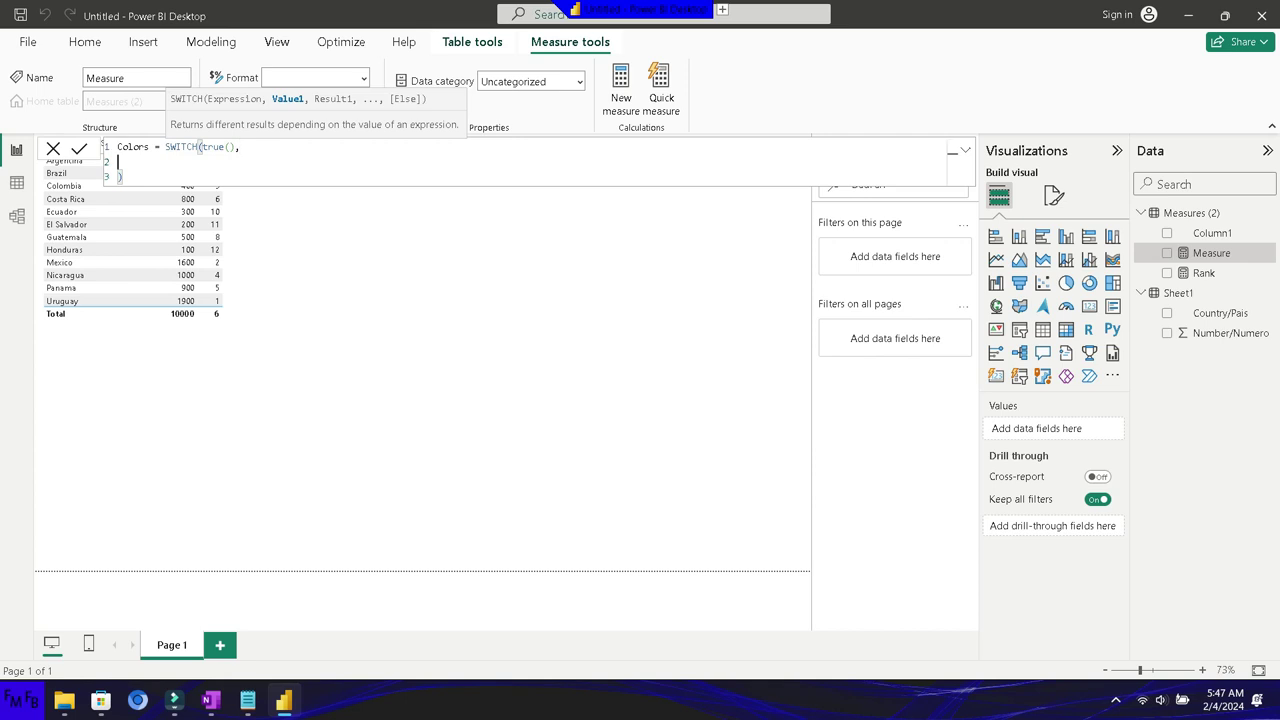
pyautogui.write('ra')
pyautogui.press('Tab')
pyautogui.write('=1')
pyautogui.write(',')
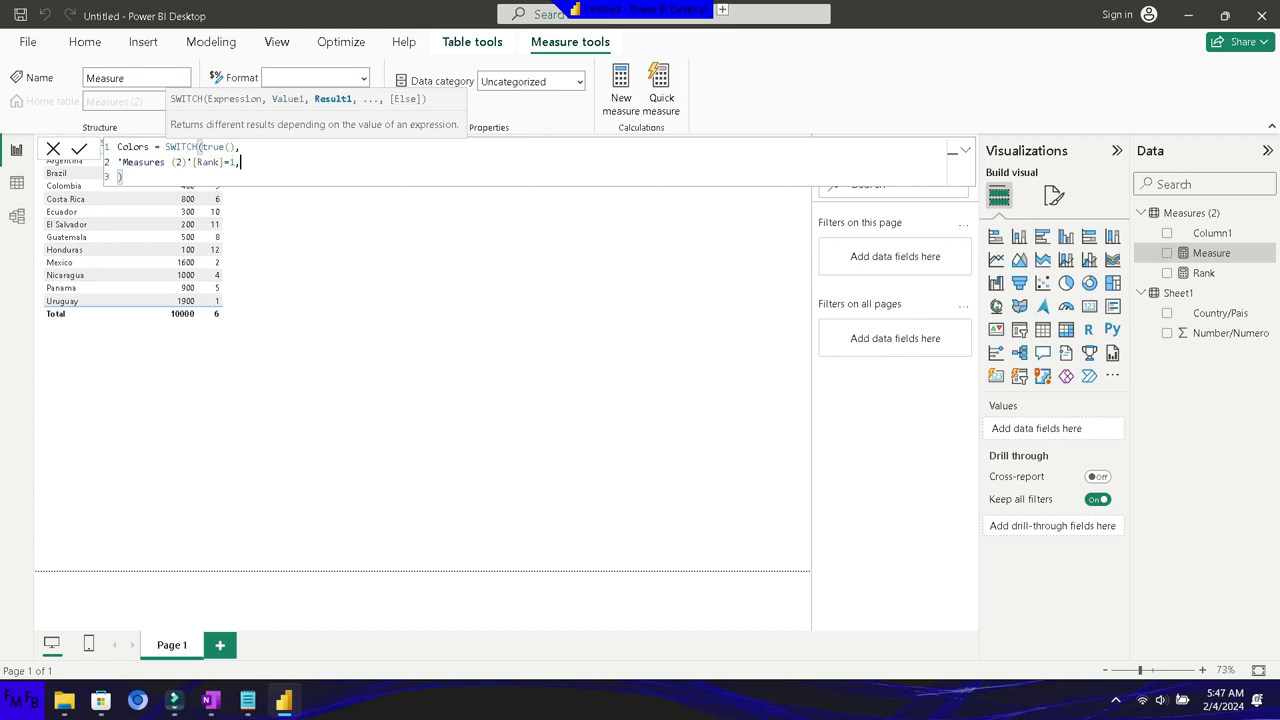
pyautogui.write('"')
# - Bring up the Notepad list of hex colour codes
pyautogui.hotkey('alt', 'Tab')
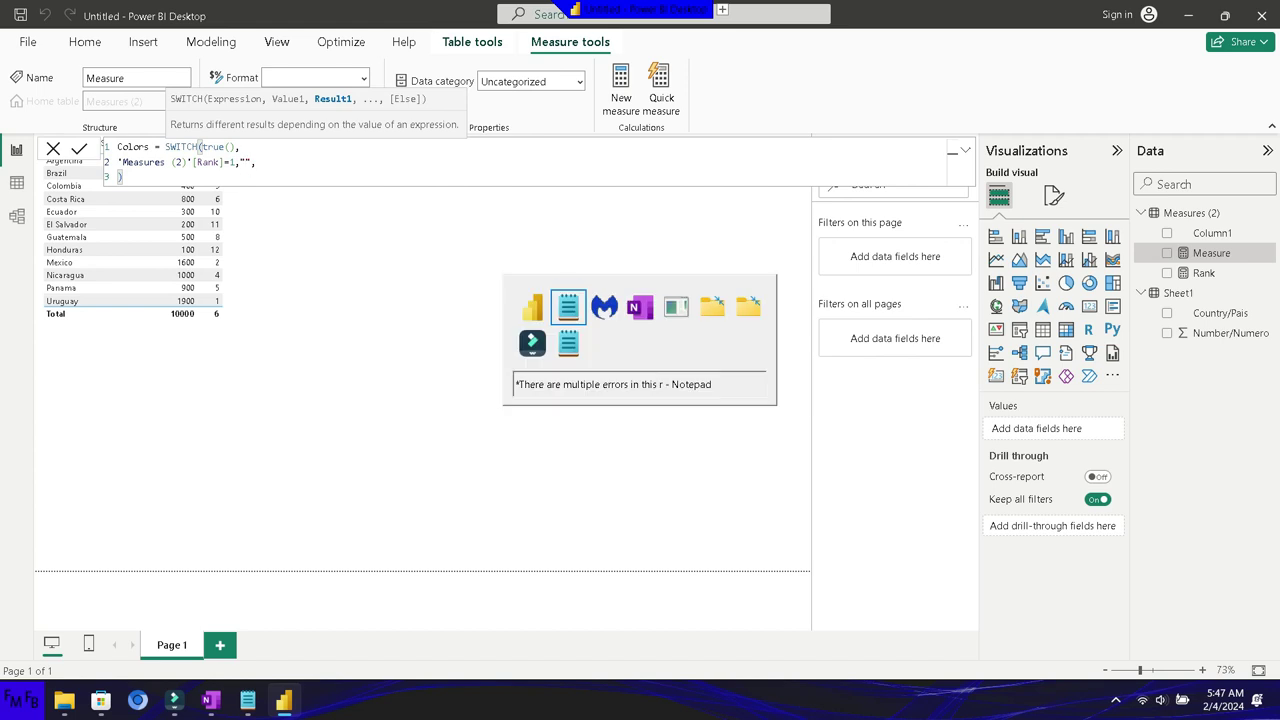
pyautogui.press('Tab')
pyautogui.press('Tab')
pyautogui.press('Tab')
pyautogui.press('Tab')
pyautogui.press('Tab')
pyautogui.press('Tab')
pyautogui.press('Escape')
pyautogui.hotkey('alt', 'Down')
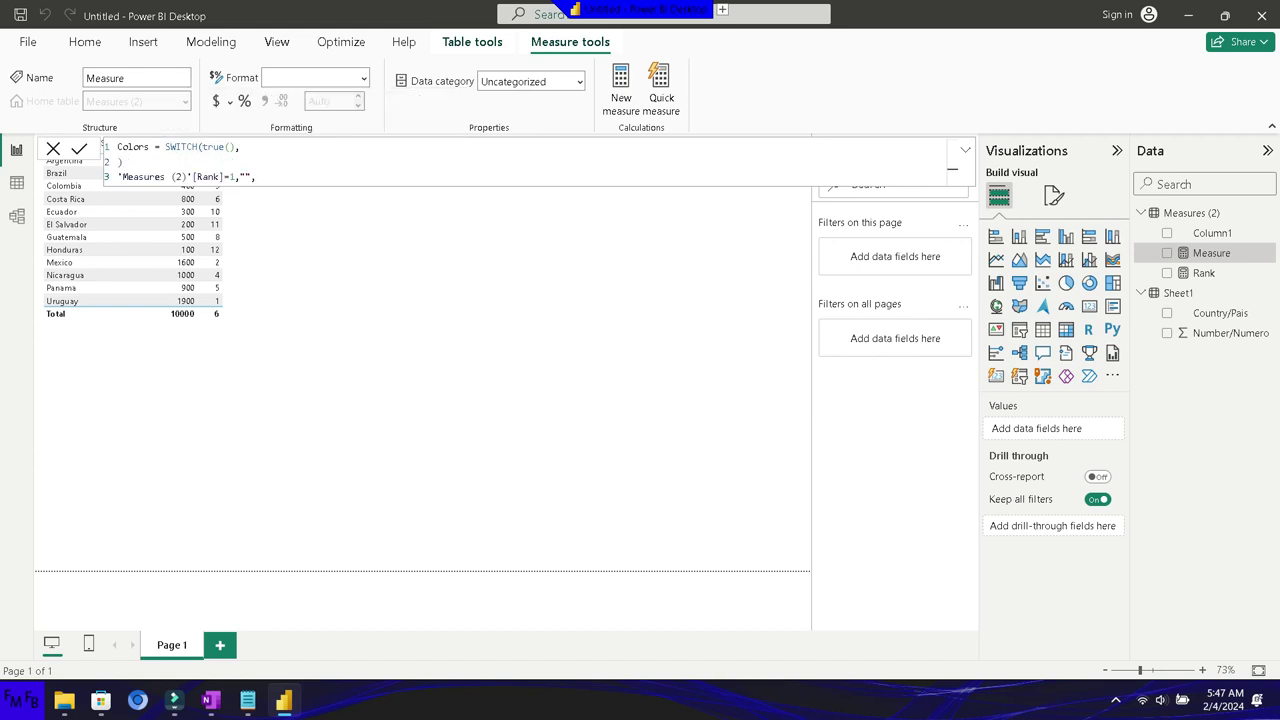
pyautogui.hotkey('alt', 'Tab')
pyautogui.press('Up')
pyautogui.press('Up')
pyautogui.press('Up')
pyautogui.press('Up')
pyautogui.press('Up')
# - Copy #00468B from the colour list and paste it as the rank 1 colour
pyautogui.hotkey('shift', 'Right')
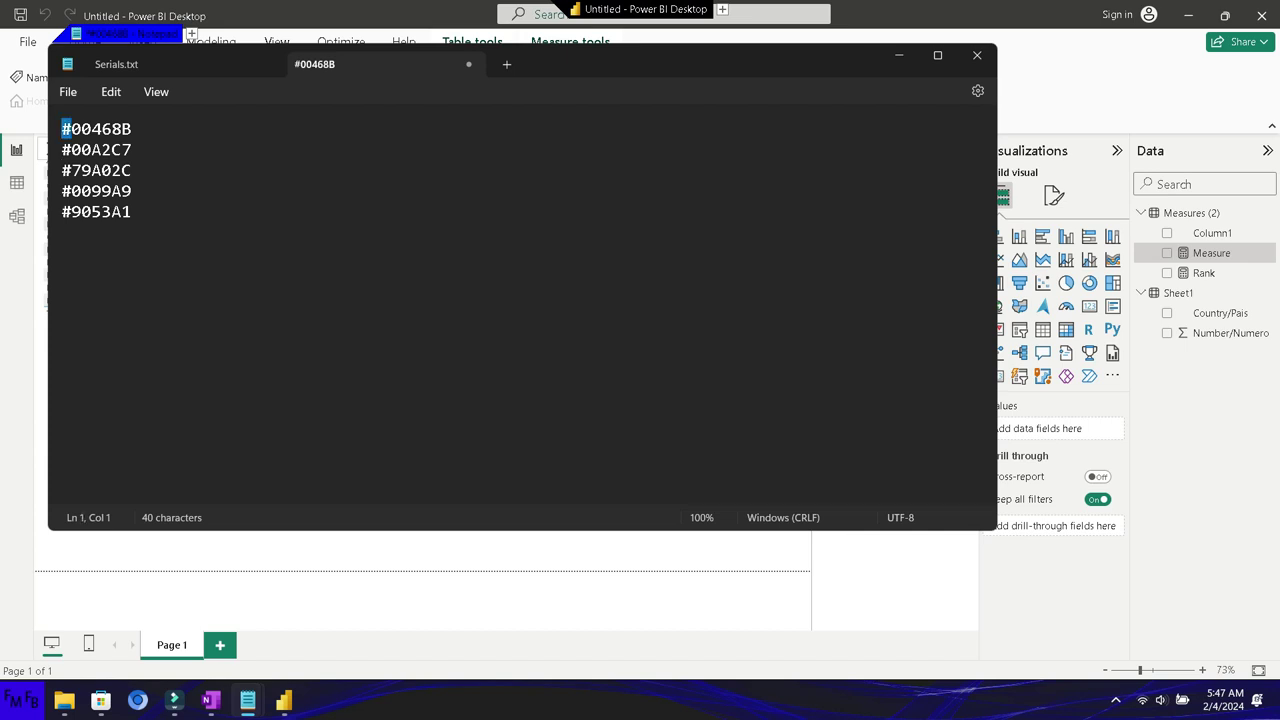
pyautogui.hotkey('shift', 'Right')
pyautogui.hotkey('shift', 'Right')
pyautogui.hotkey('shift', 'Right')
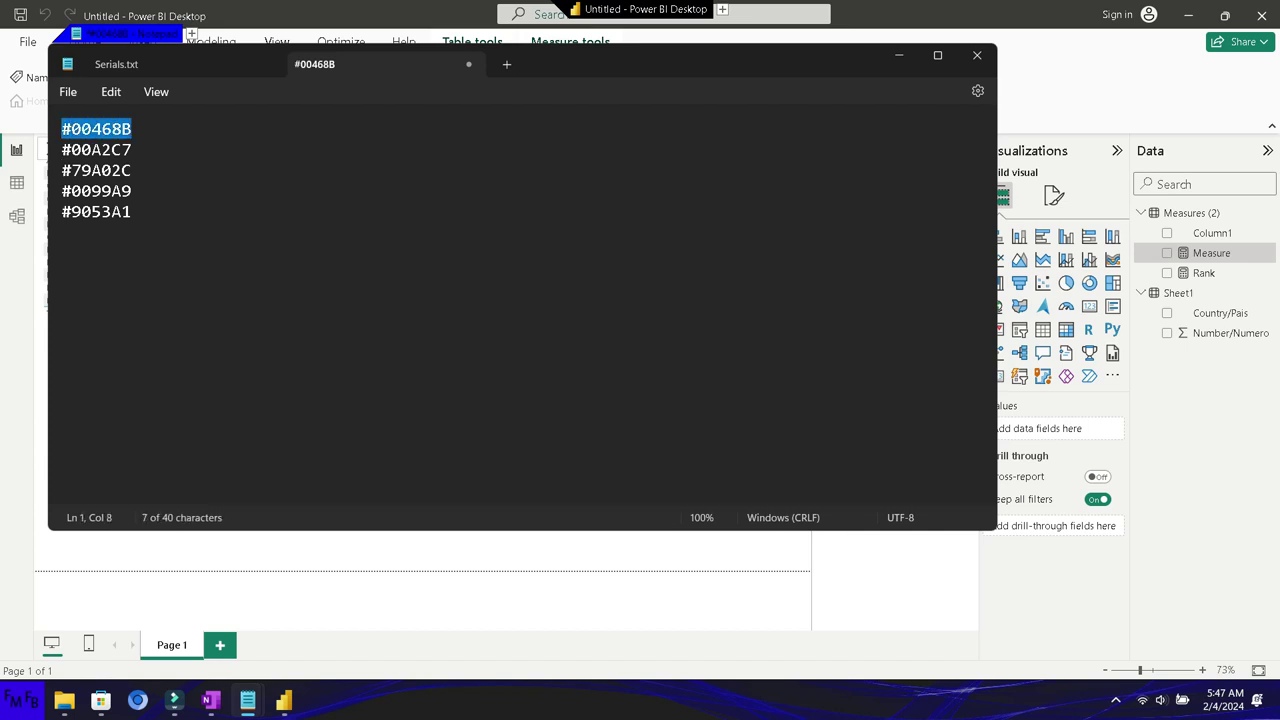
pyautogui.hotkey('alt', 'Tab')
pyautogui.write('#00468B')
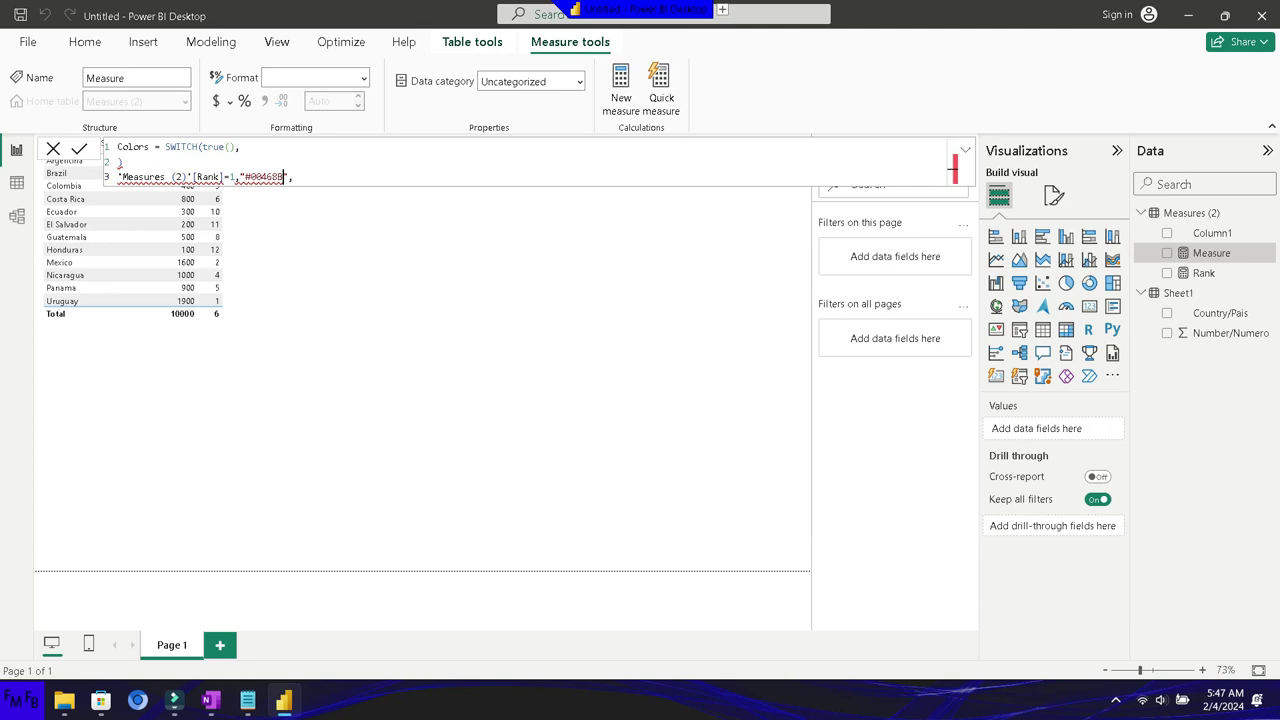
pyautogui.press('End')
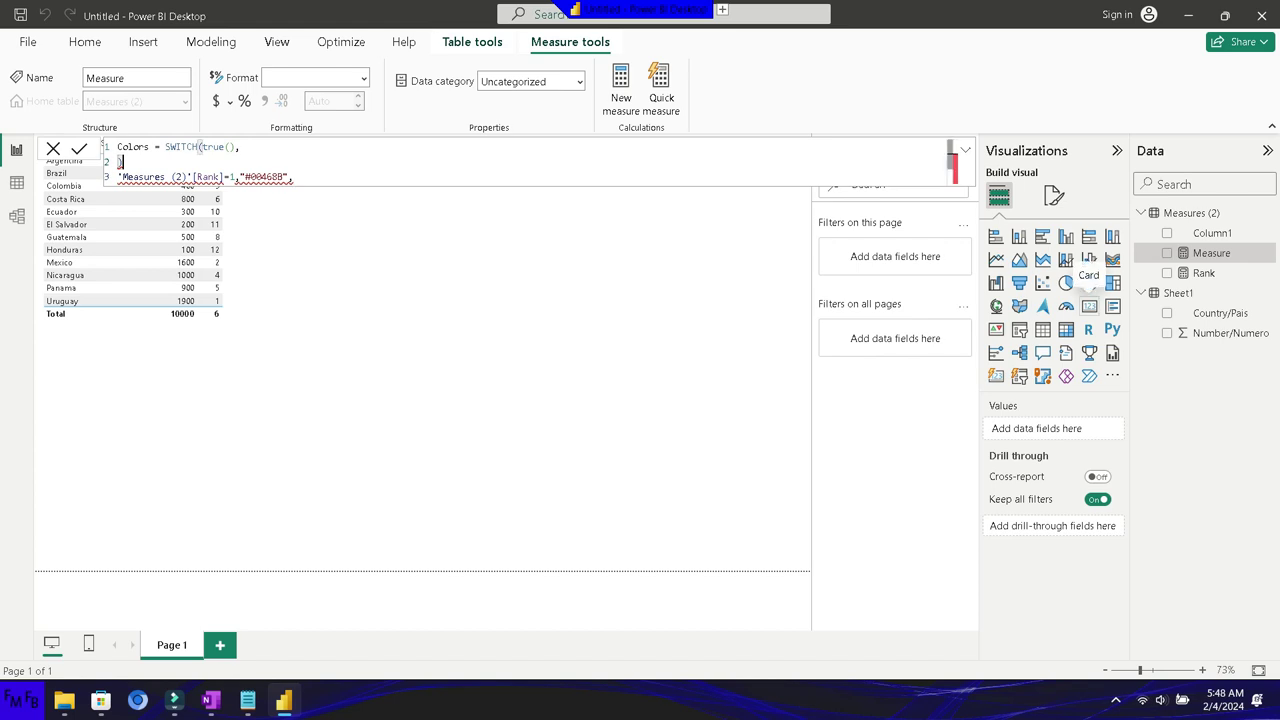
# - Restore the closing parenthesis and add a 'Measures (2)'[Rank]=2 condition line
pyautogui.press('BackSpace')
pyautogui.press('BackSpace')
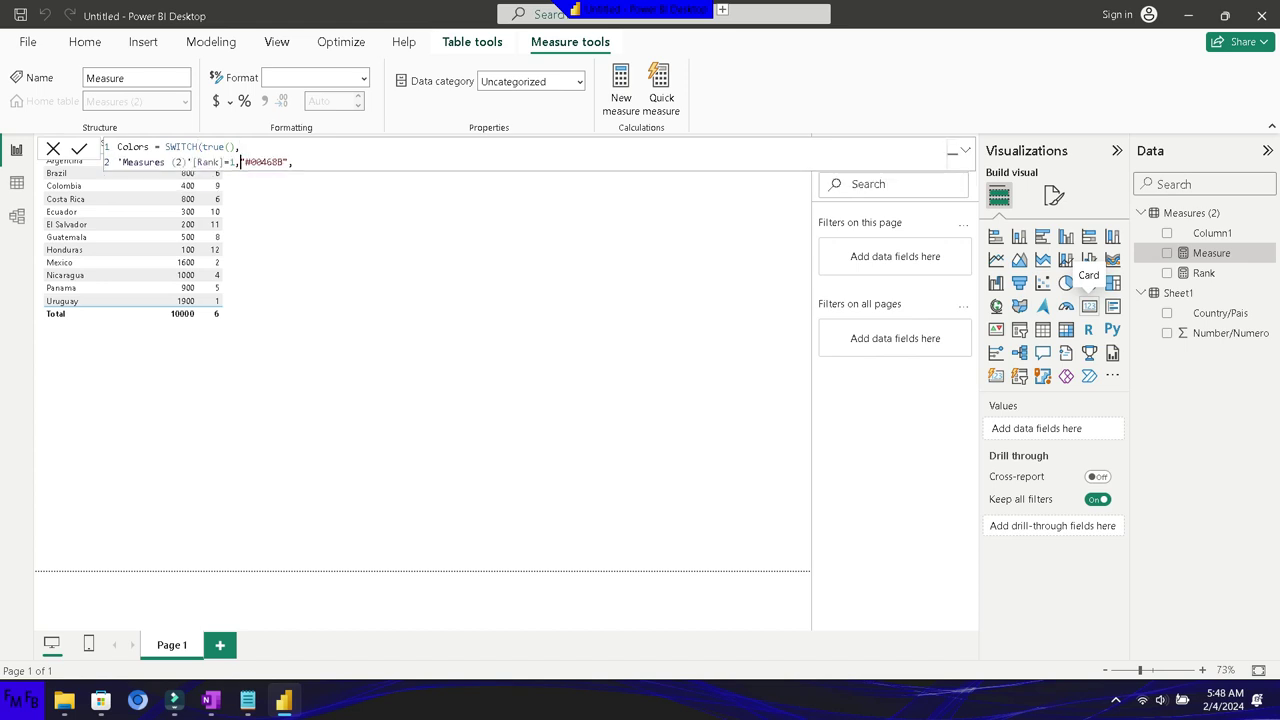
pyautogui.write(')')
pyautogui.click(293, 162)
pyautogui.hotkey('shift', 'Return')
pyautogui.write("'")
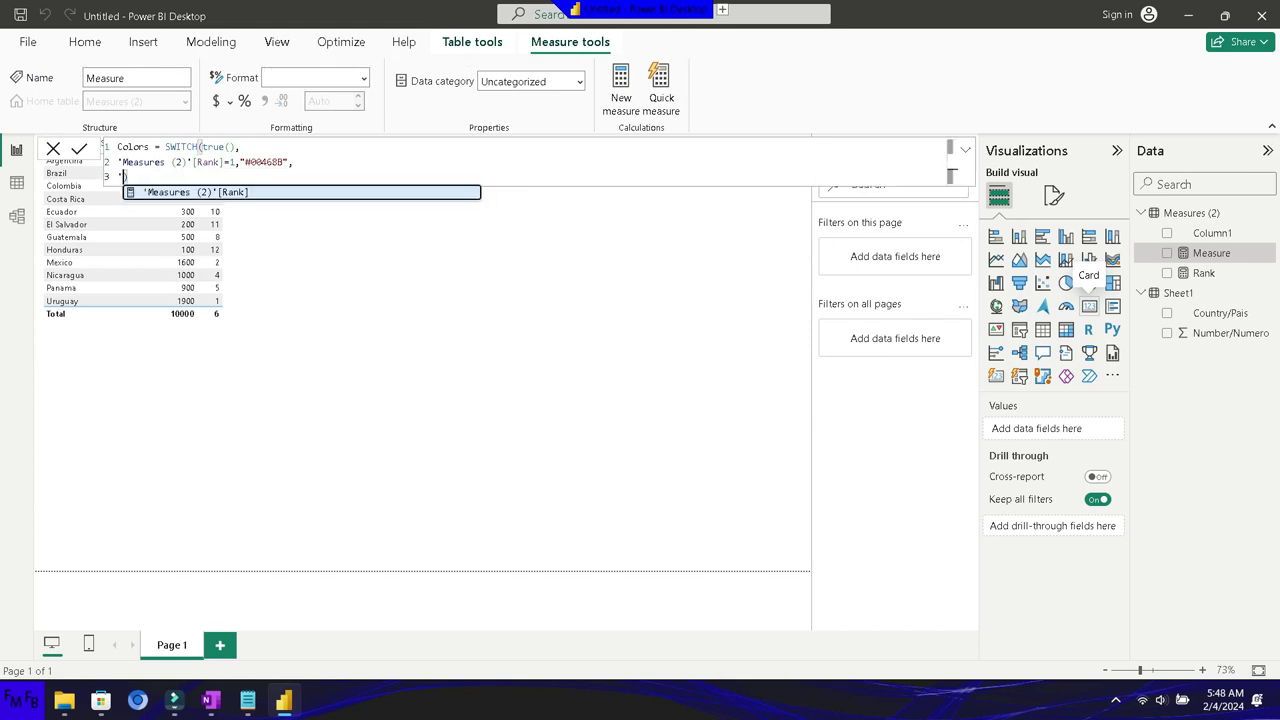
pyautogui.write('Measures (2)\'[Rank]=2,"')
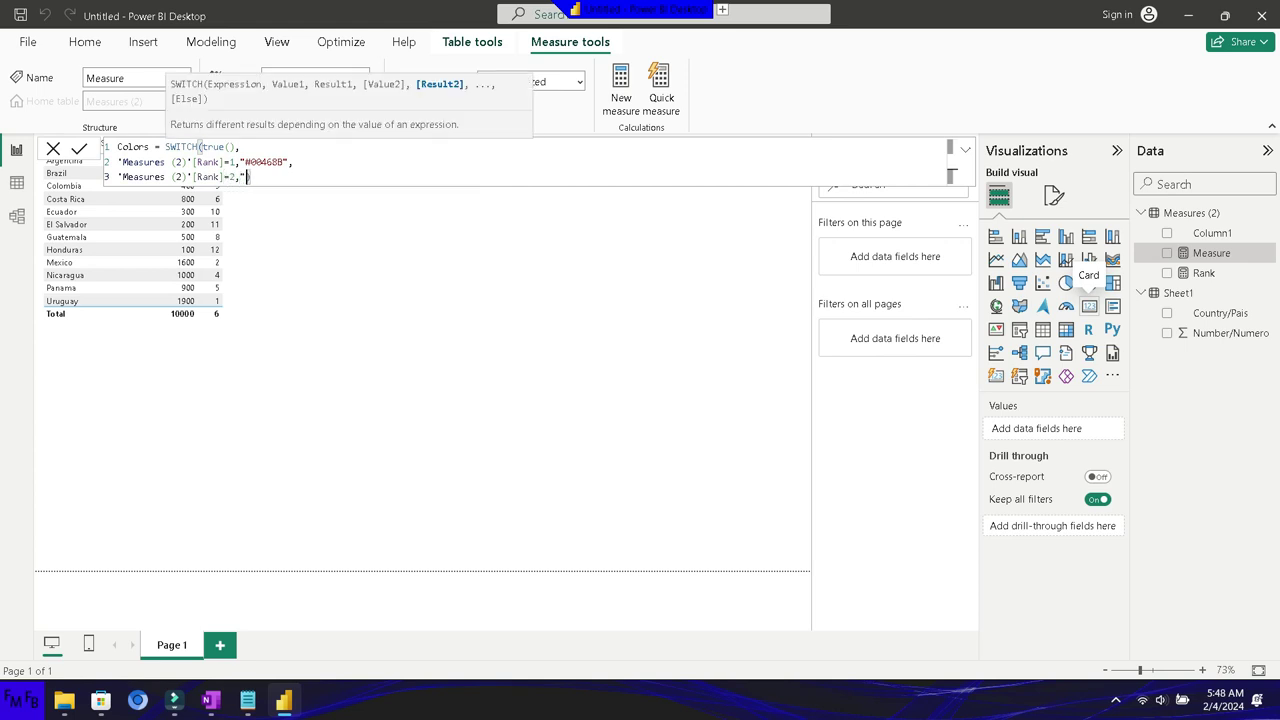
# - Copy #00A2C7 from the colour list and paste it as the rank 2 colour
pyautogui.hotkey('alt', 'Tab')
pyautogui.hotkey('alt', 'Tab')
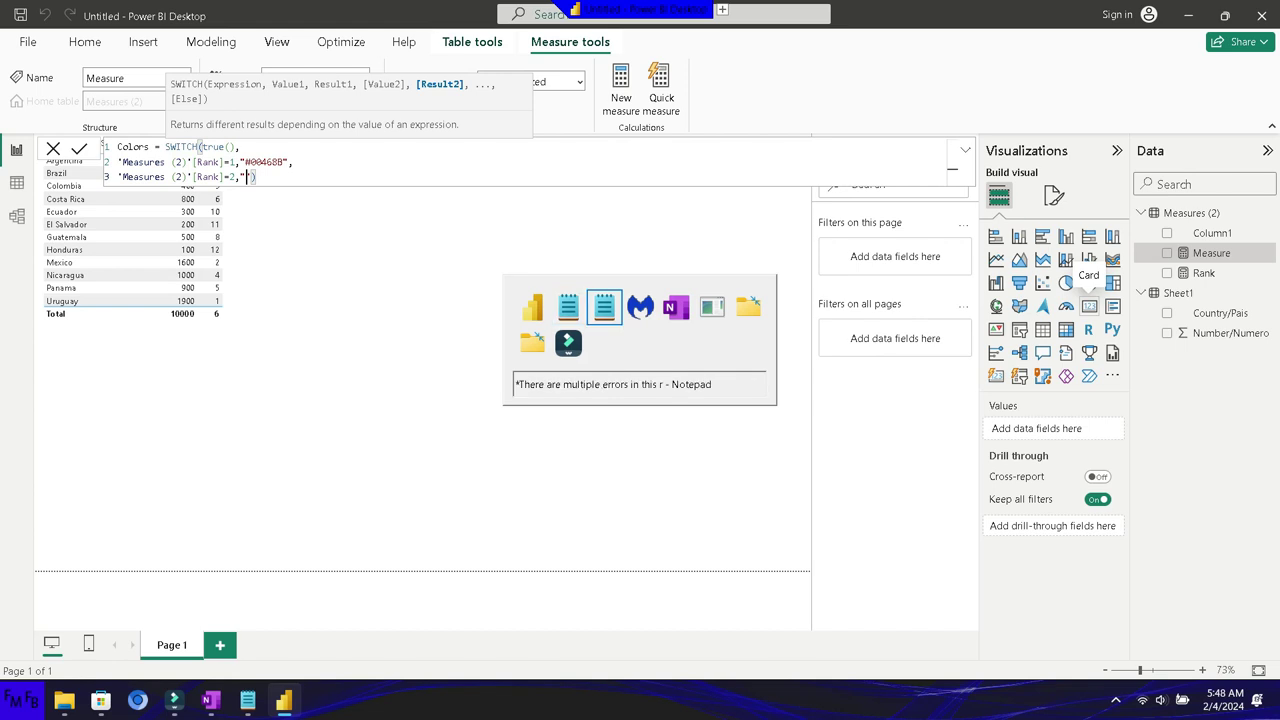
pyautogui.hotkey('alt', 'Tab')
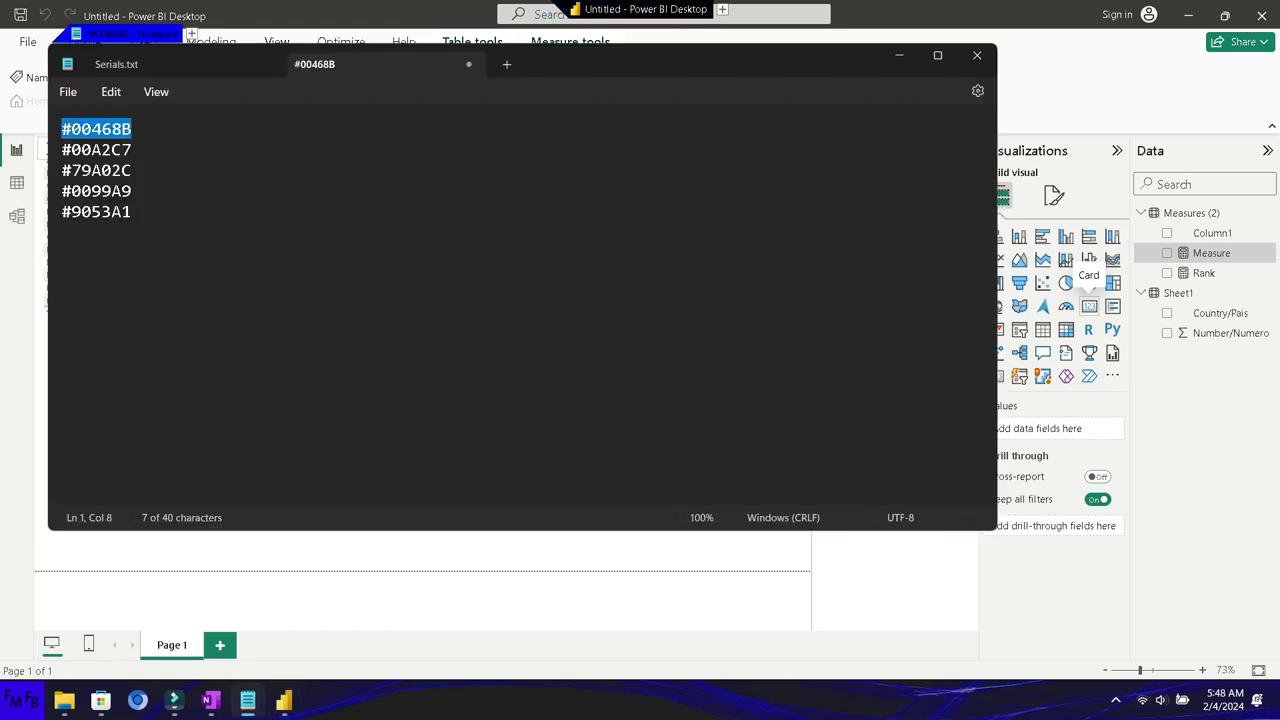
pyautogui.press('Home')
pyautogui.press('Down')
pyautogui.hotkey('shift', 'Right')
pyautogui.hotkey('shift', 'End')
pyautogui.hotkey('ctrl', 'c')
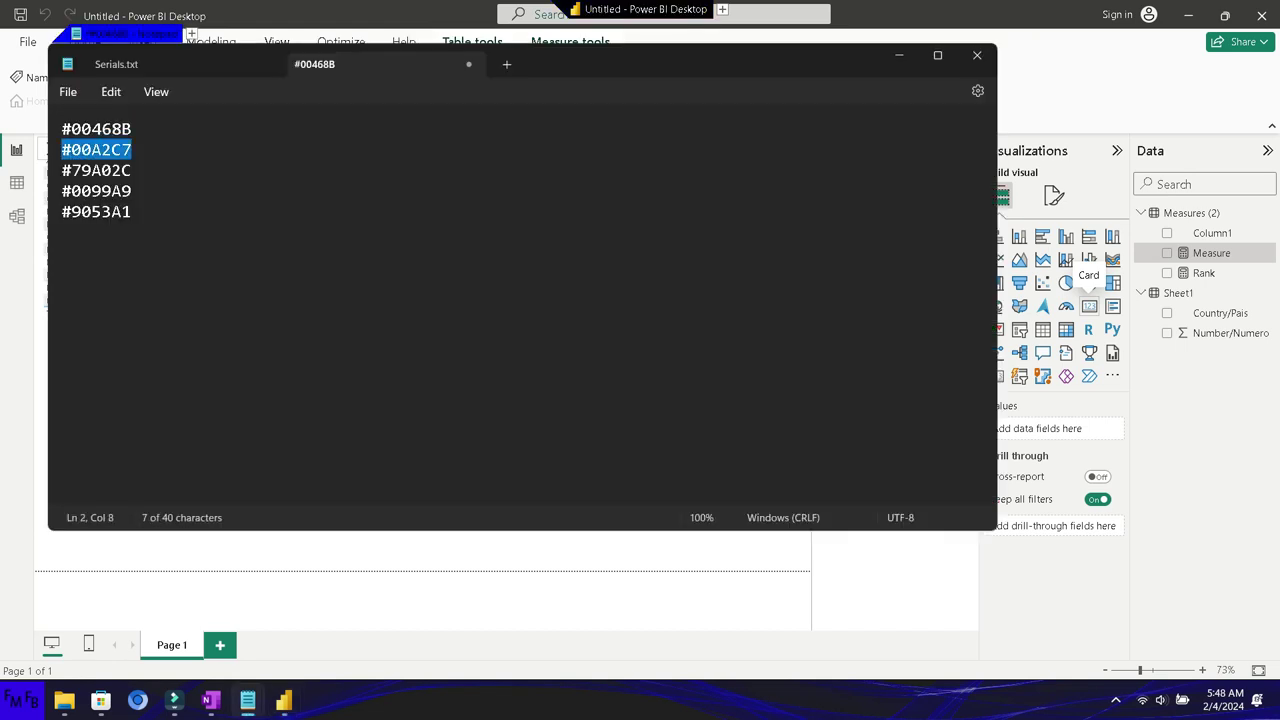
pyautogui.hotkey('alt', 'Tab')
pyautogui.hotkey('ctrl', 'v')
# - Add a new 'Measures (2)'[Rank]=3 condition line to the SWITCH formula
pyautogui.write(',')
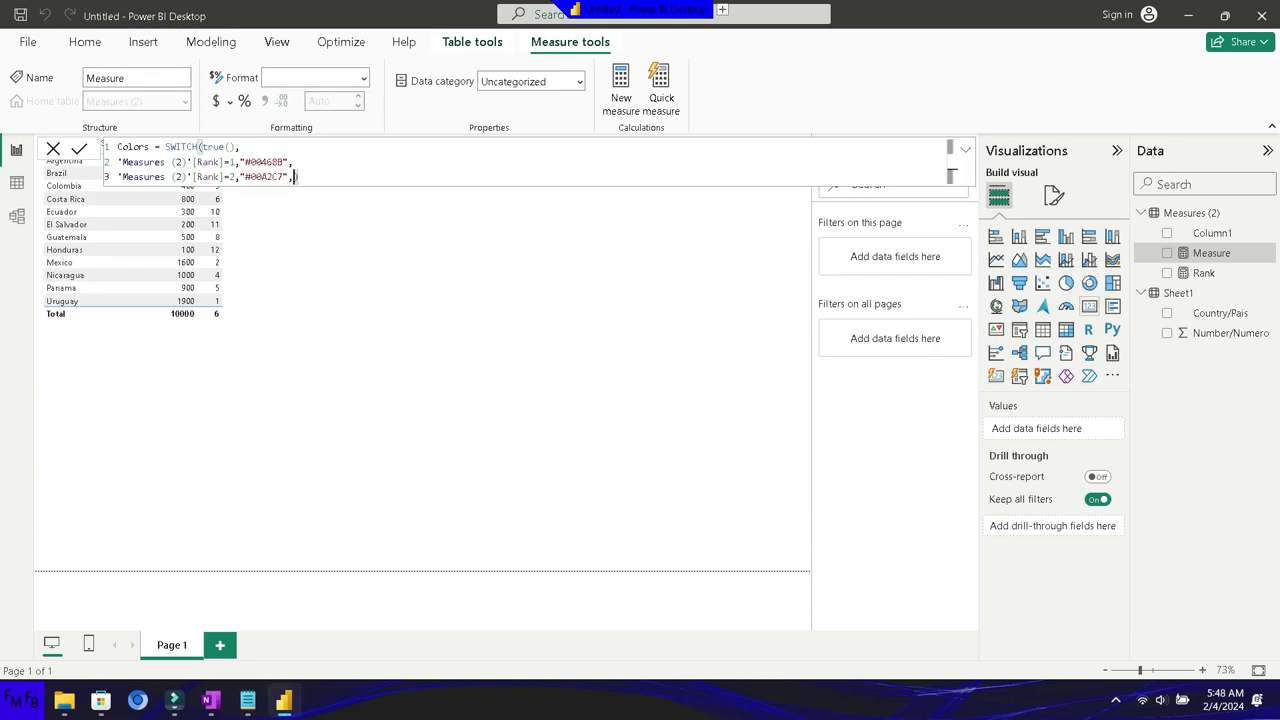
pyautogui.hotkey('shift', 'Return')
pyautogui.hotkey('shift', 'Return')
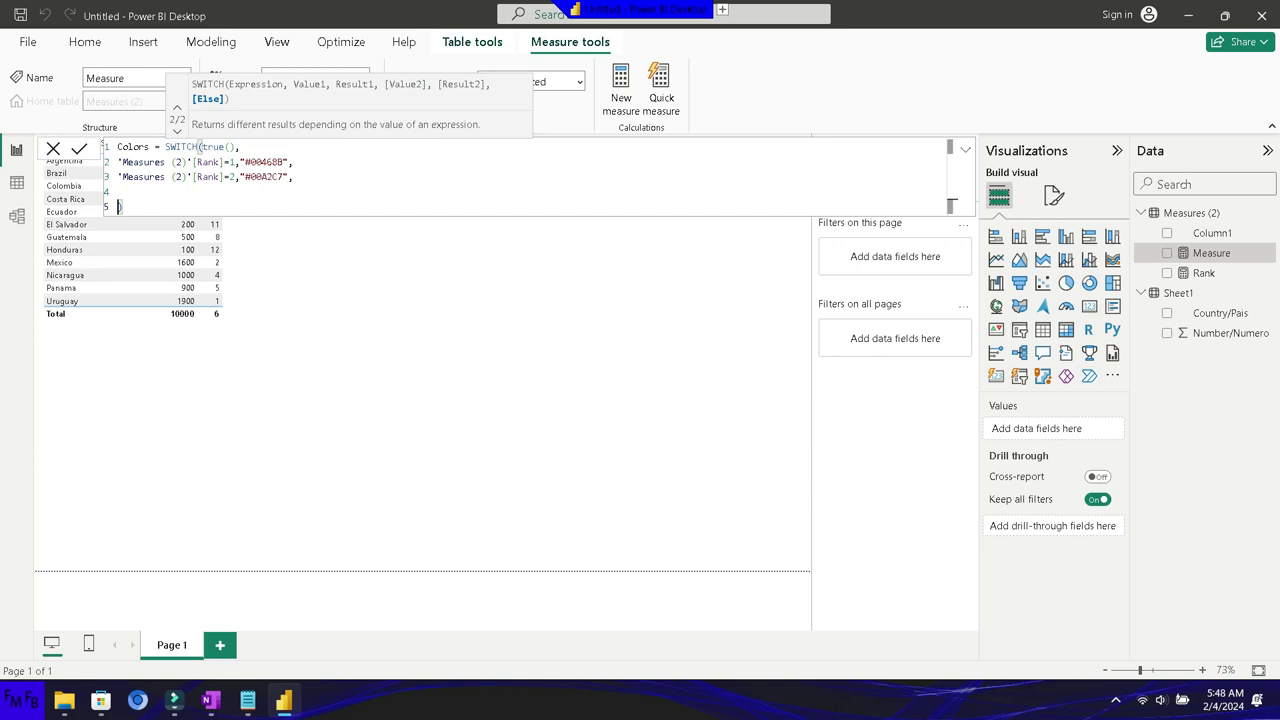
pyautogui.click(120, 191)
pyautogui.write("'")
pyautogui.press('Tab')
pyautogui.write('=3')
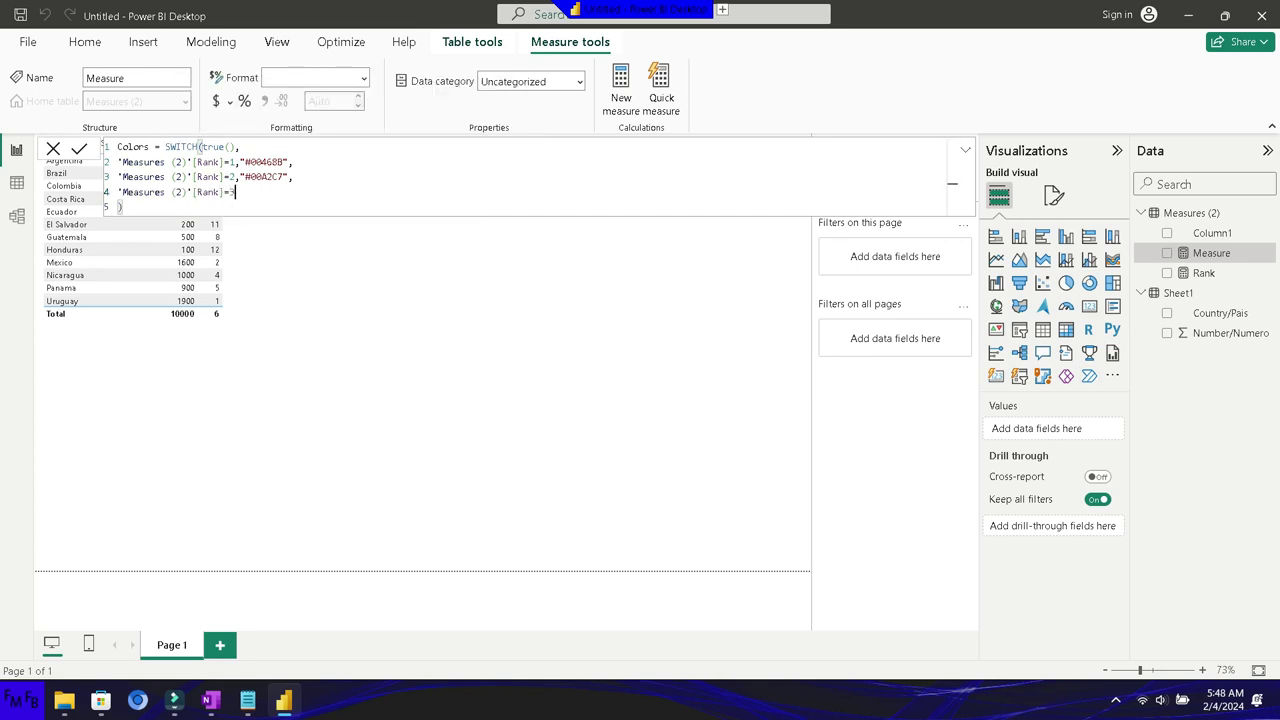
pyautogui.write(',')
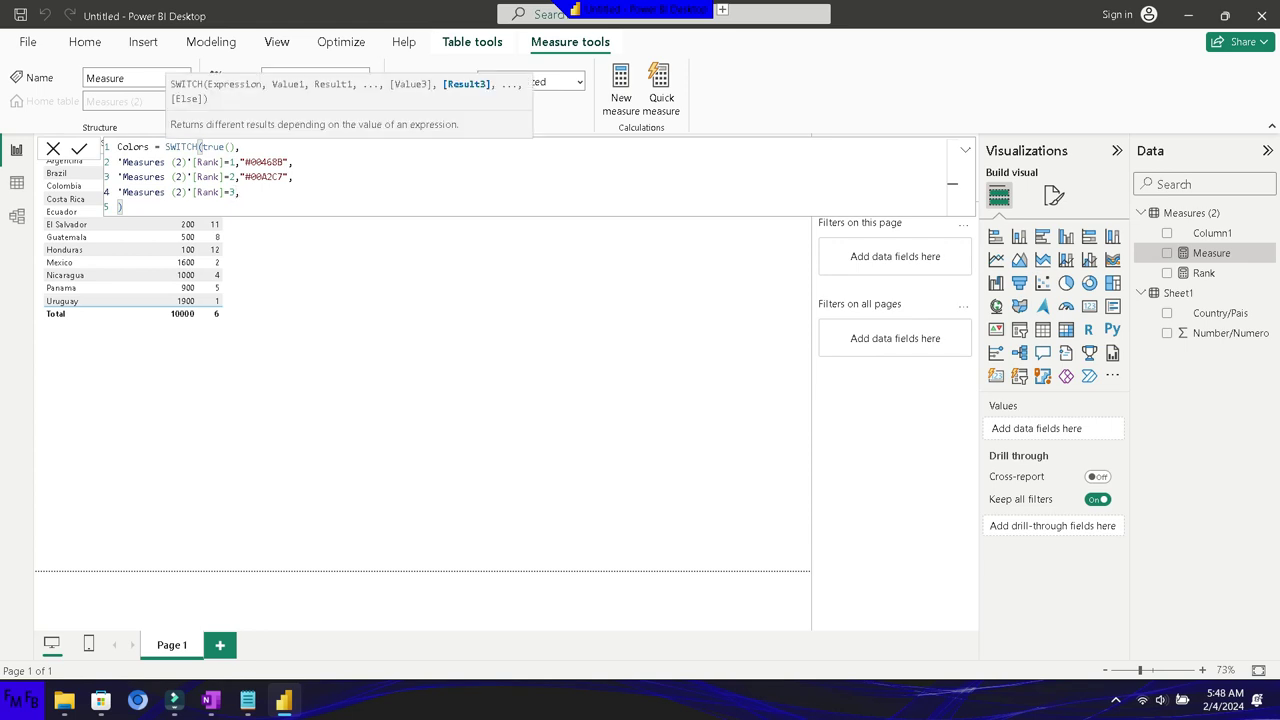
# - Paste #79A02C as the rank 3 colour and commit the Colors measure
pyautogui.hotkey('alt', 'Tab')
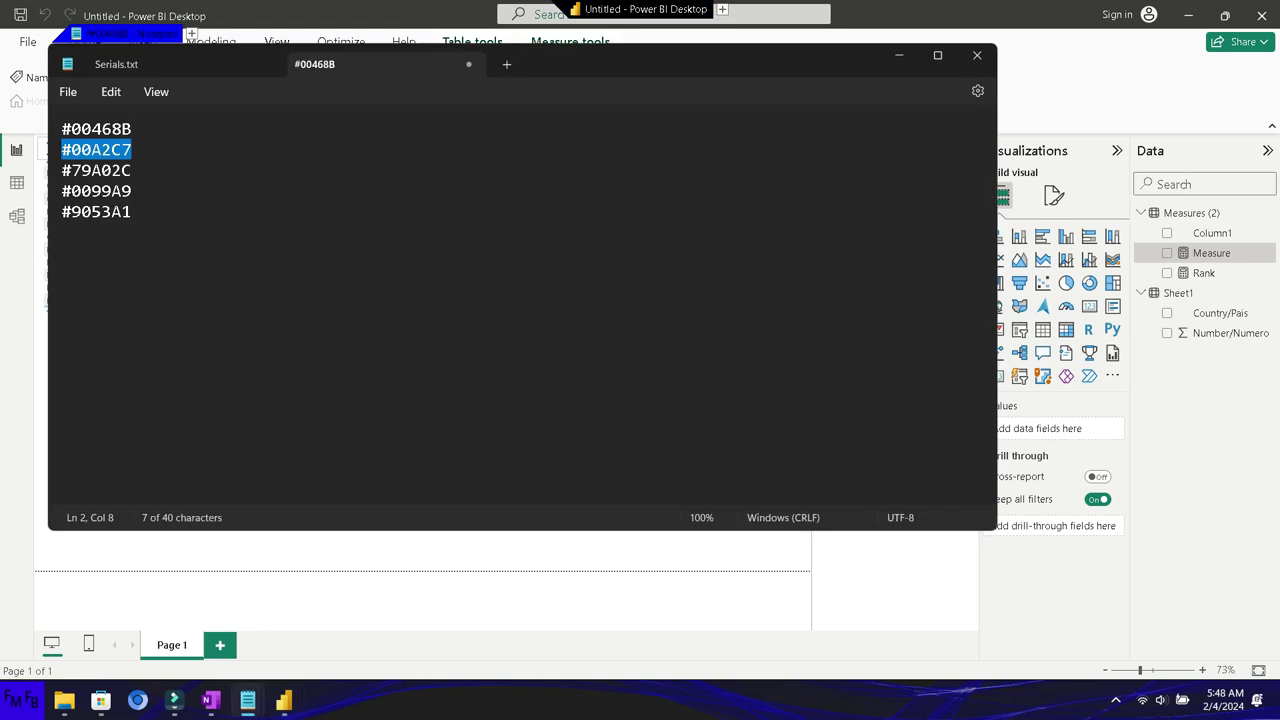
pyautogui.press('Home')
pyautogui.press('Down')
pyautogui.hotkey('shift', 'End')
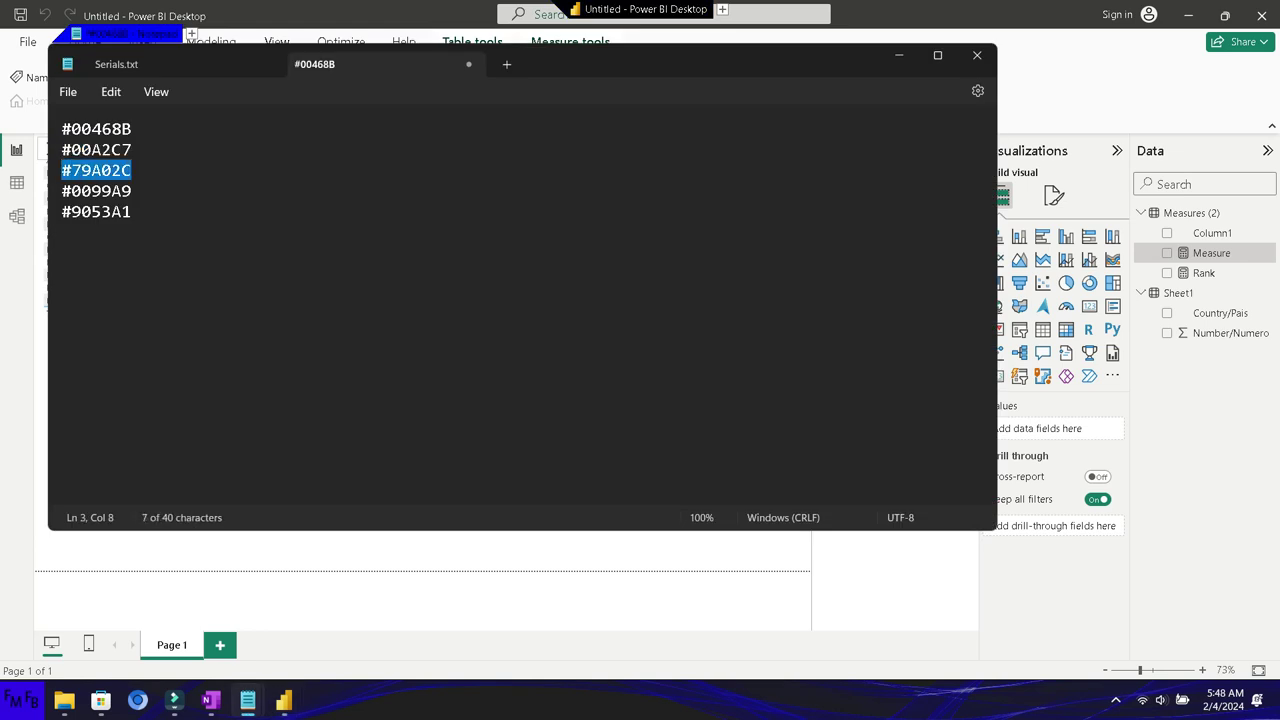
pyautogui.hotkey('alt', 'Tab')
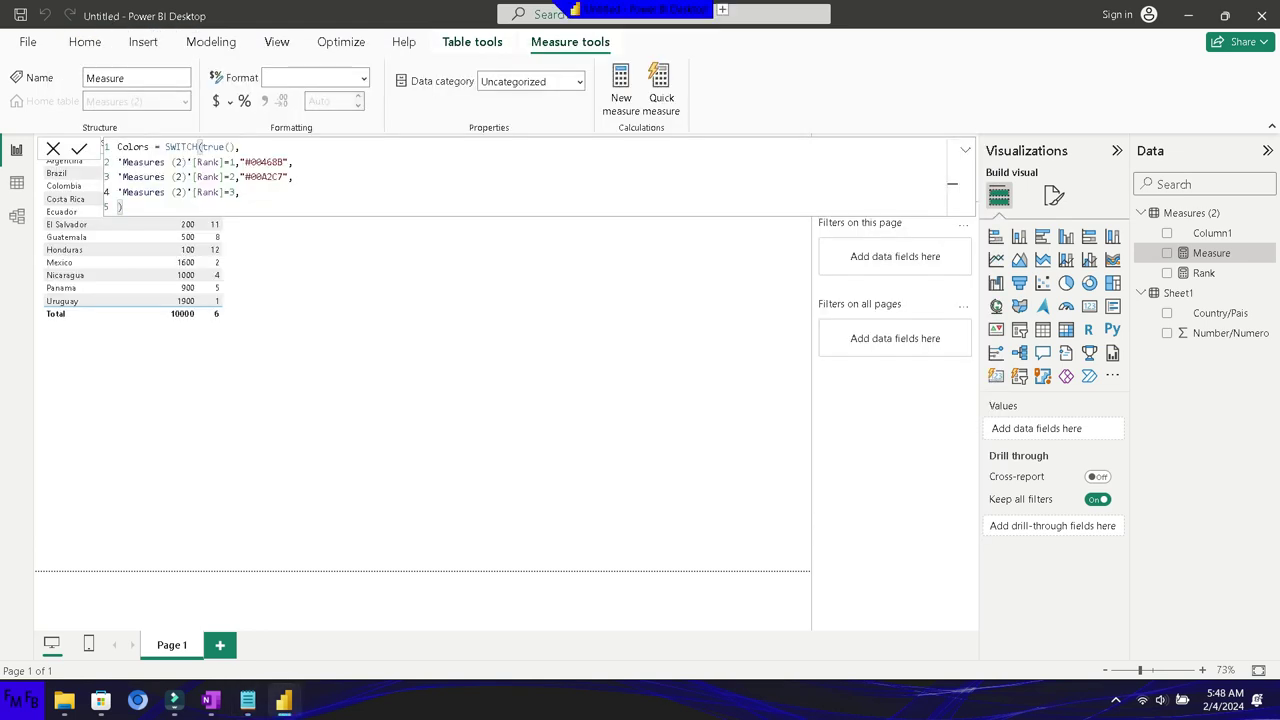
pyautogui.write('""')
pyautogui.write('#79A02C')
pyautogui.write(',')
pyautogui.press('Return')
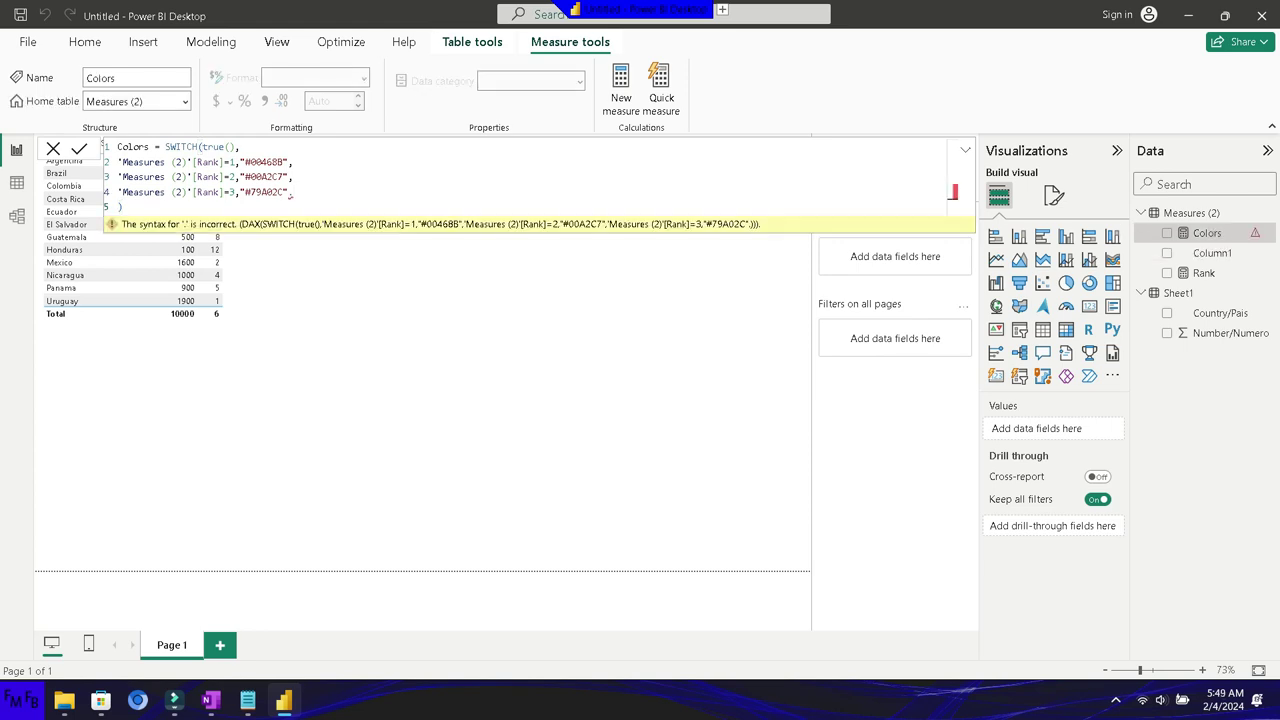
# - Add Rank=4 returning #0099A9, commit the measure, and shrink the country table
pyautogui.click(294, 192)
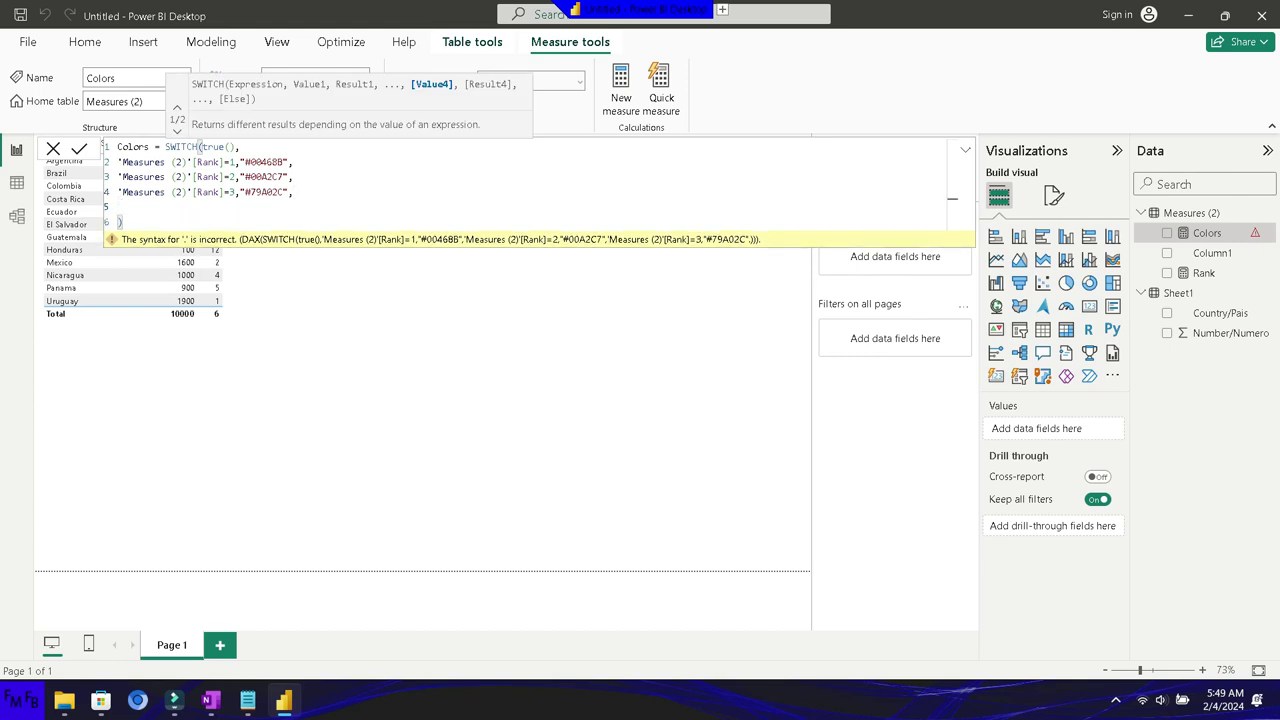
pyautogui.write('\'Measures (2)\'[Rank]=4,""')
pyautogui.hotkey('alt', 'Tab')
pyautogui.click(62, 170)
pyautogui.press('Down')
pyautogui.hotkey('shift', 'End')
pyautogui.hotkey('ctrl', 'c')
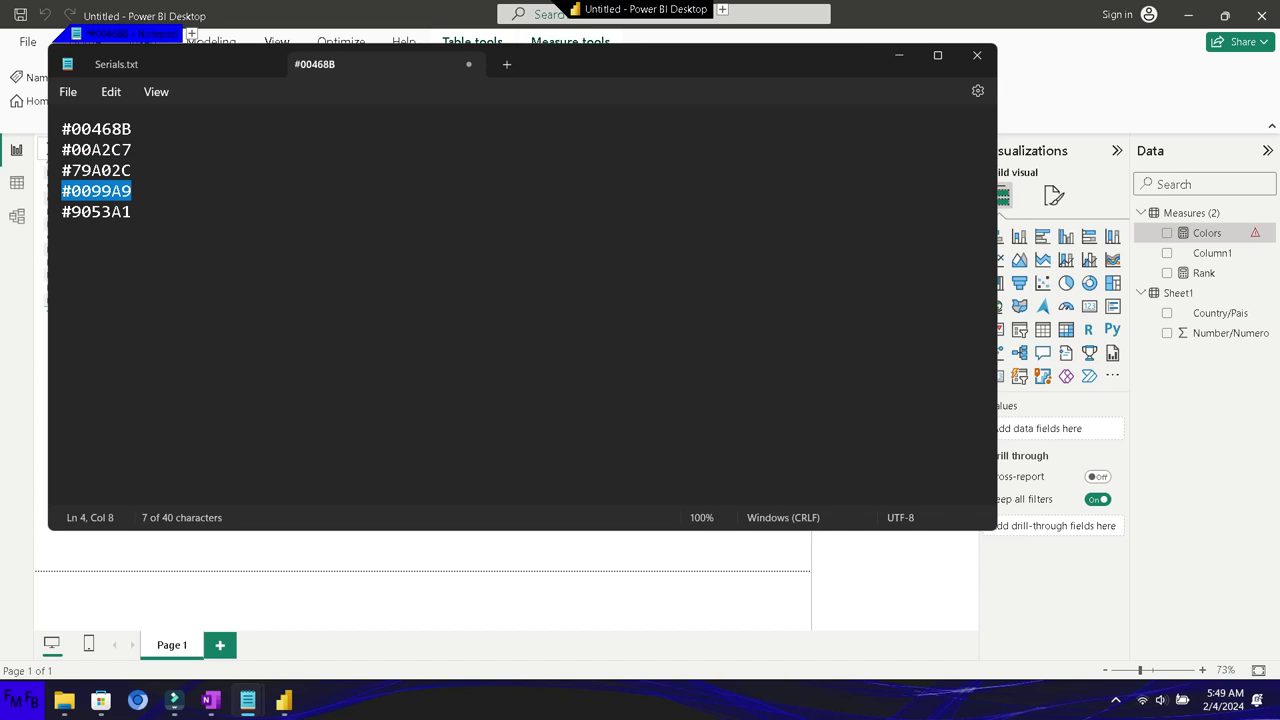
pyautogui.hotkey('alt', 'Tab')
pyautogui.hotkey('ctrl', 'v')
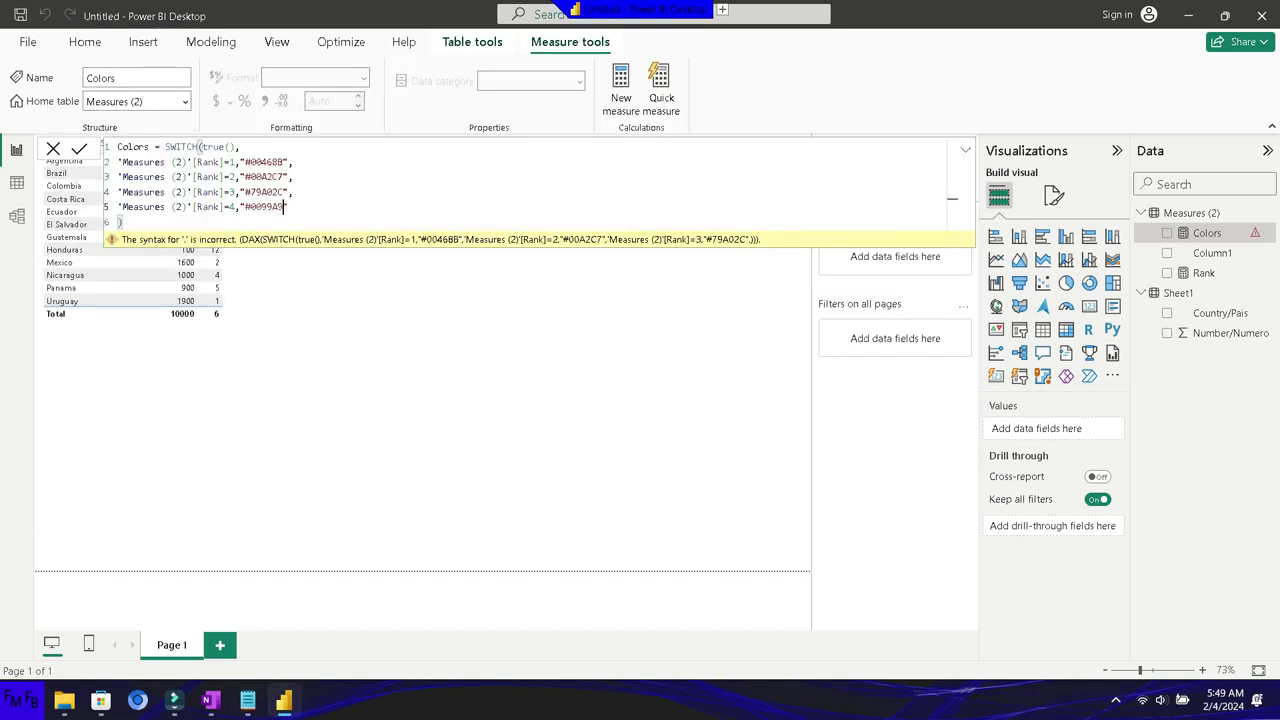
pyautogui.press('Return')
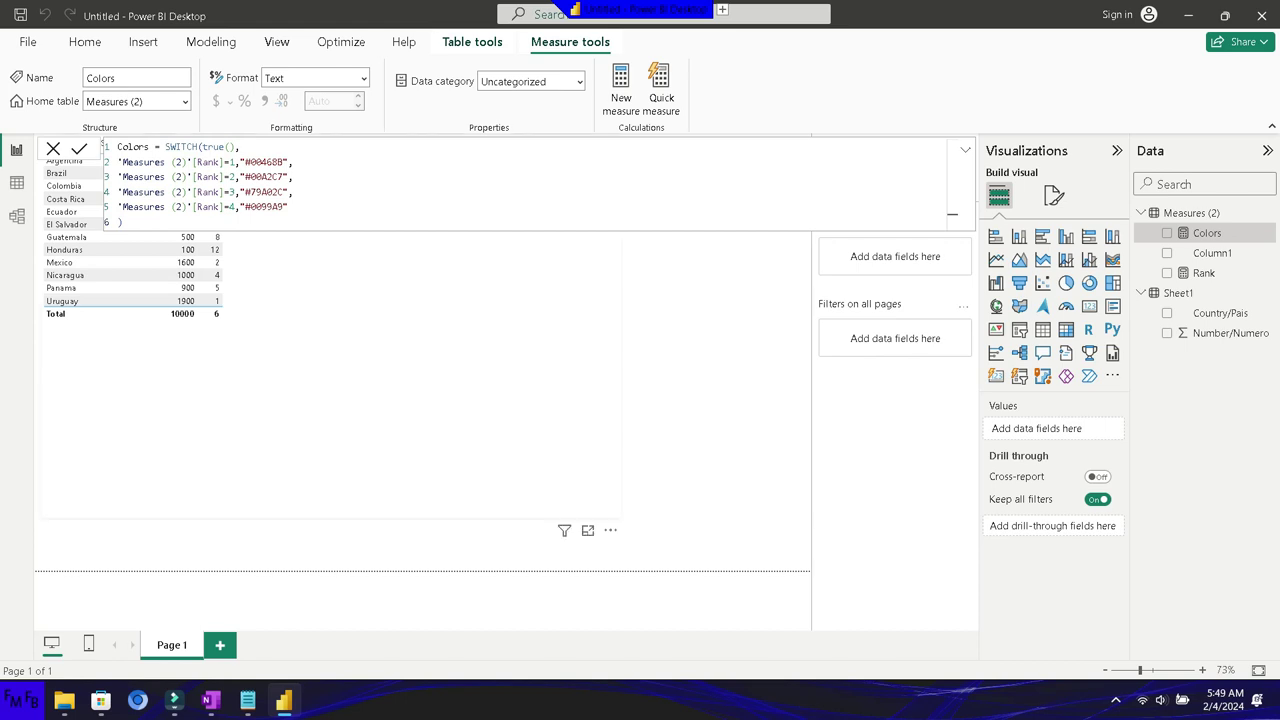
pyautogui.click(330, 420)
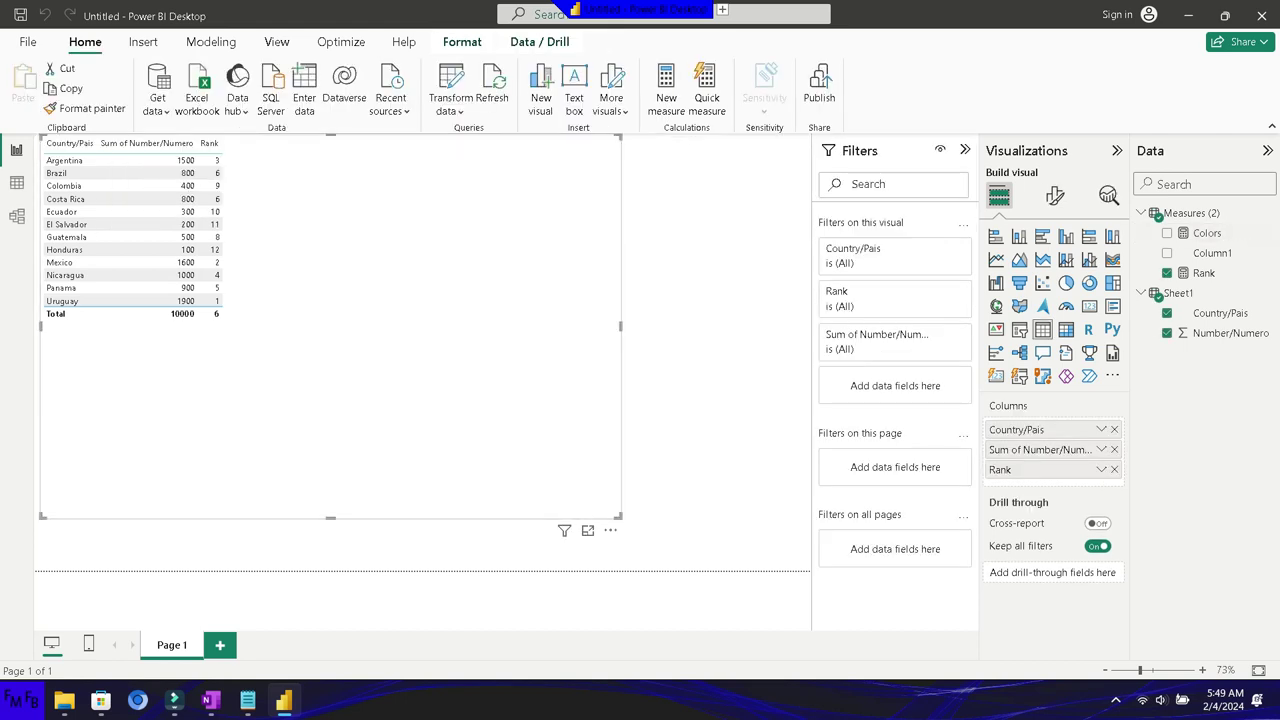
pyautogui.moveTo(619, 517); pyautogui.dragTo(292, 362)
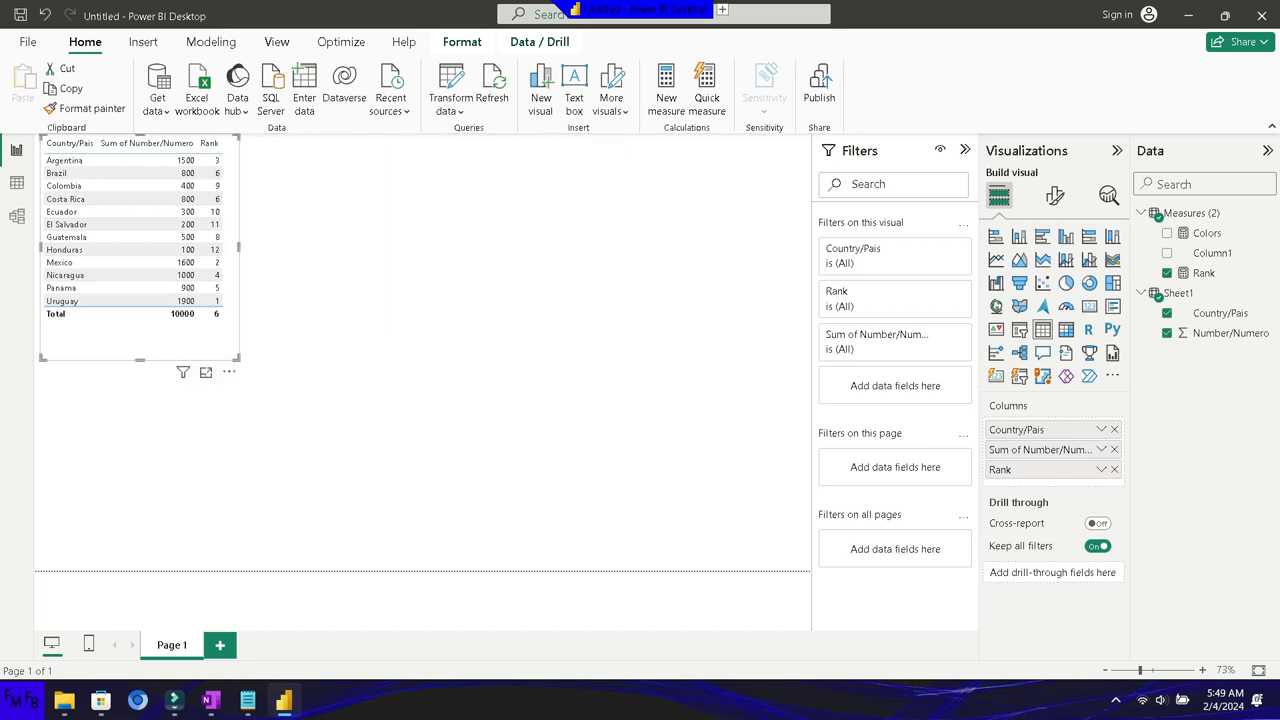
# - Add a clustered column chart plotting Sum of Number/Numero by Country/Pais
pyautogui.click(200, 372)
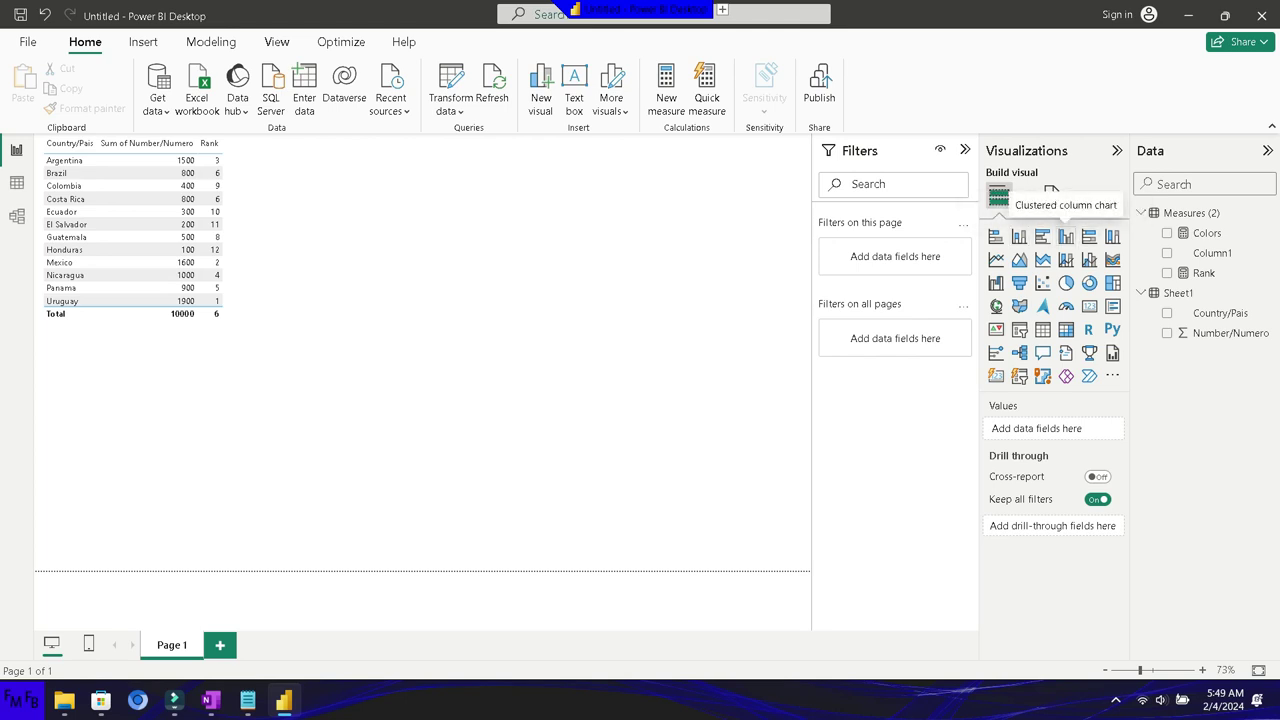
pyautogui.click(1066, 236)
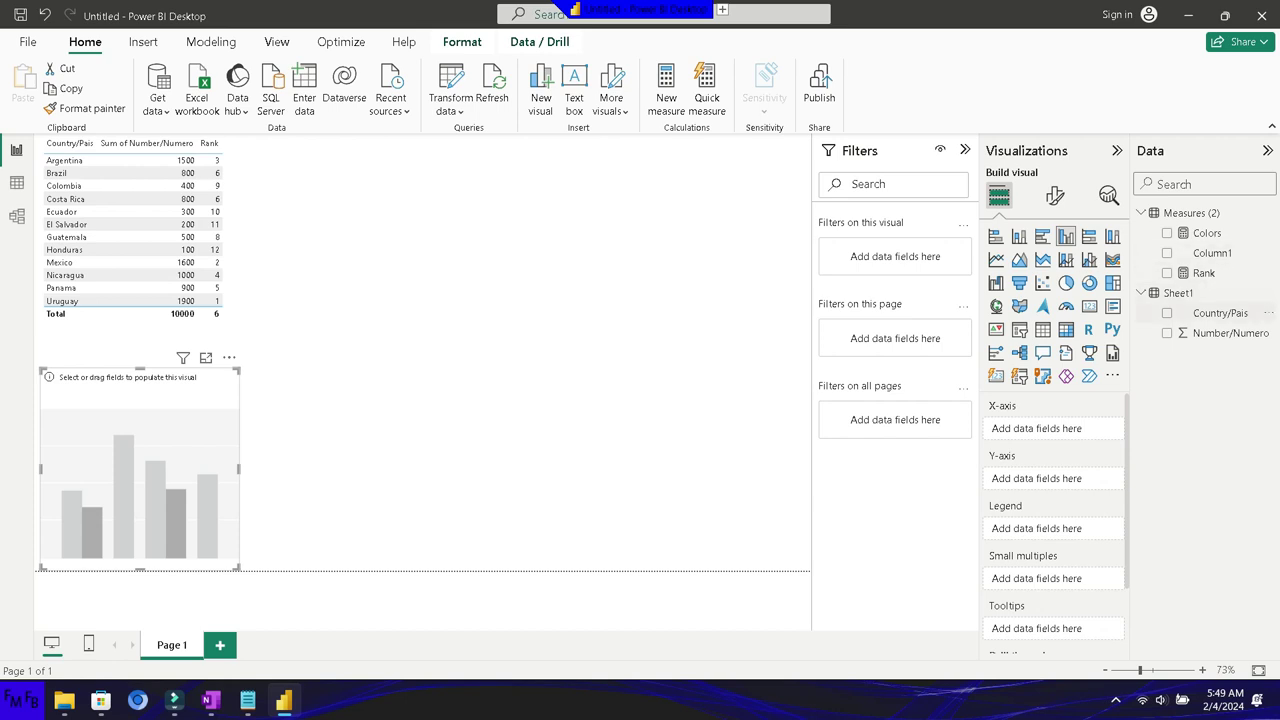
pyautogui.click(1166, 313)
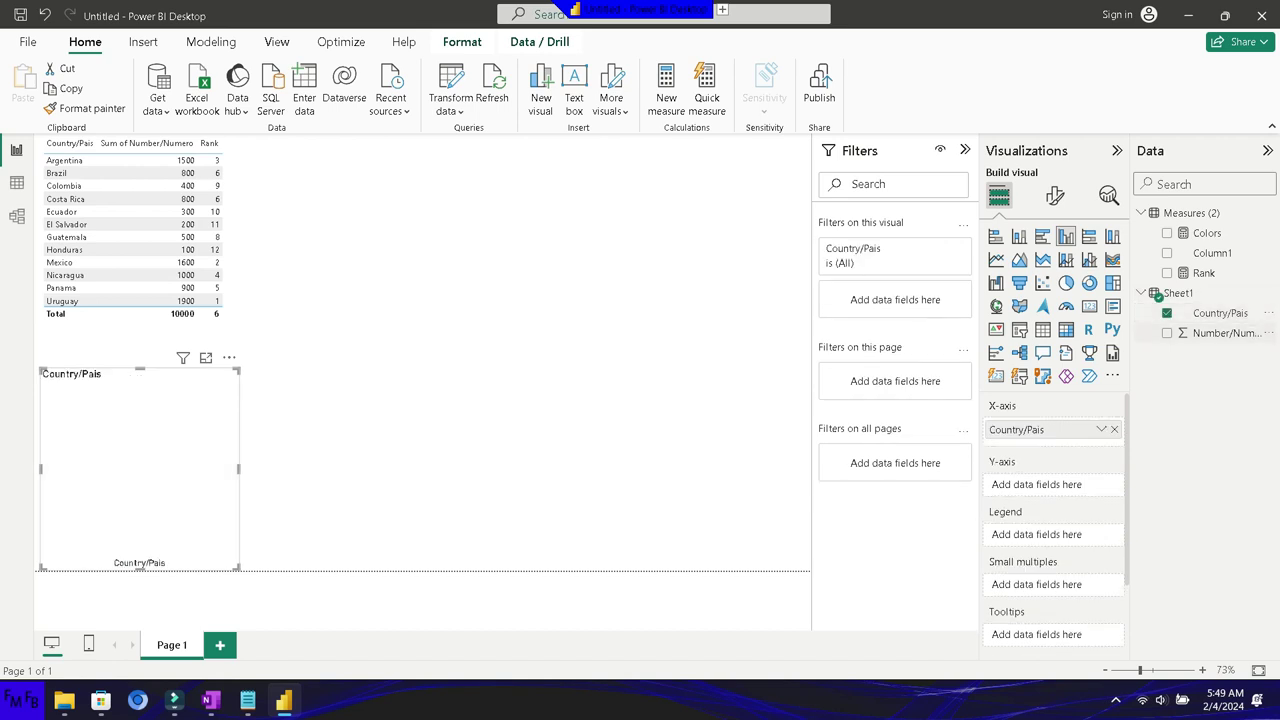
pyautogui.click(1166, 333)
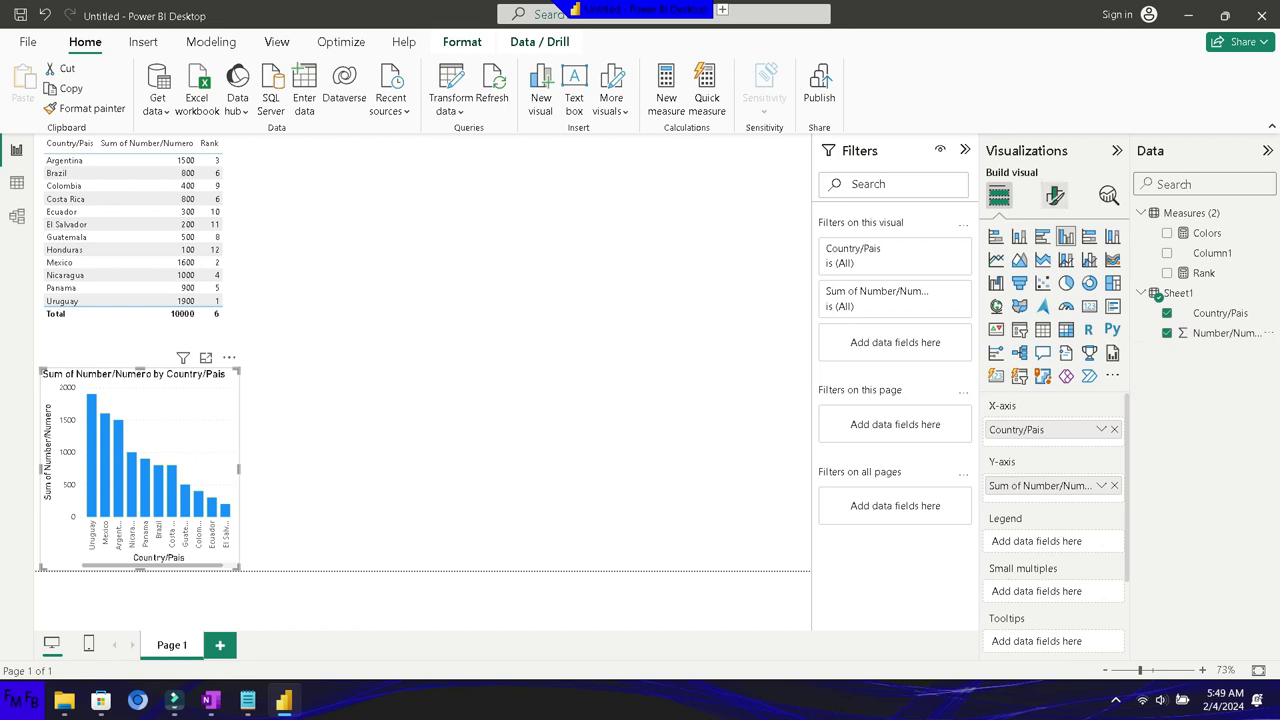
pyautogui.click(1055, 195)
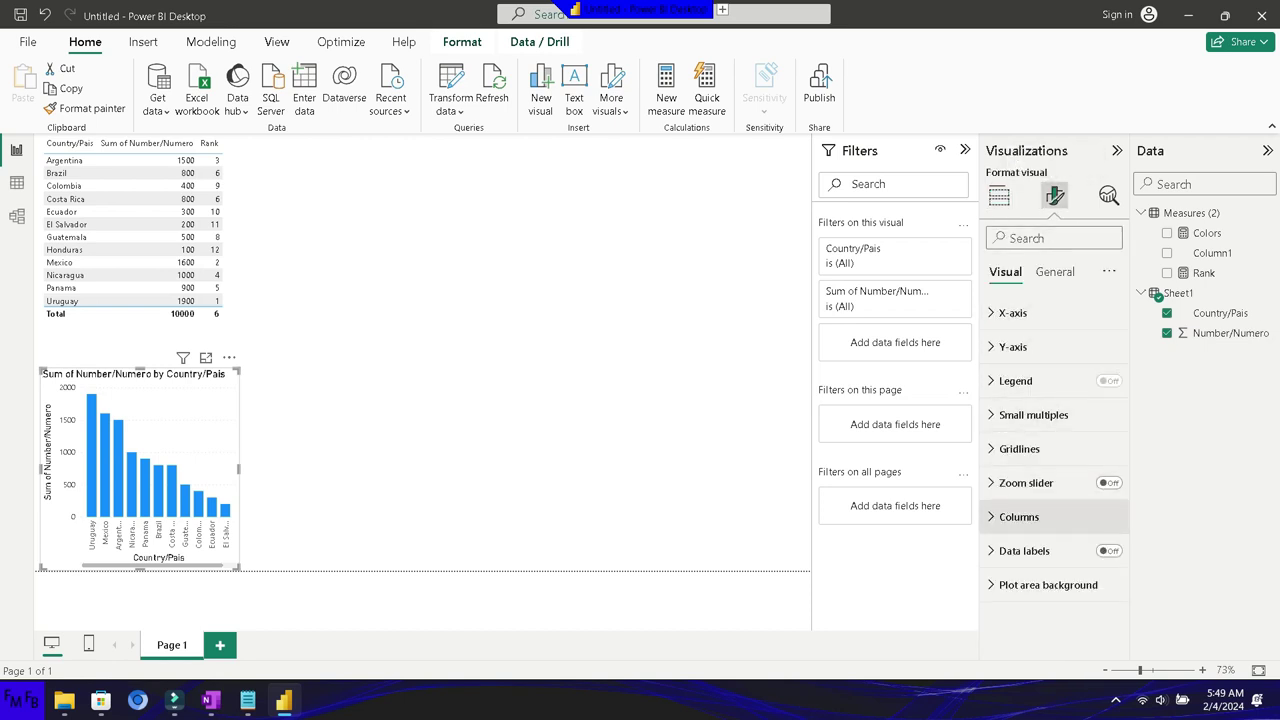
# - Set the chart's column colour to Field value based on the Colors measure
pyautogui.click(1019, 516)
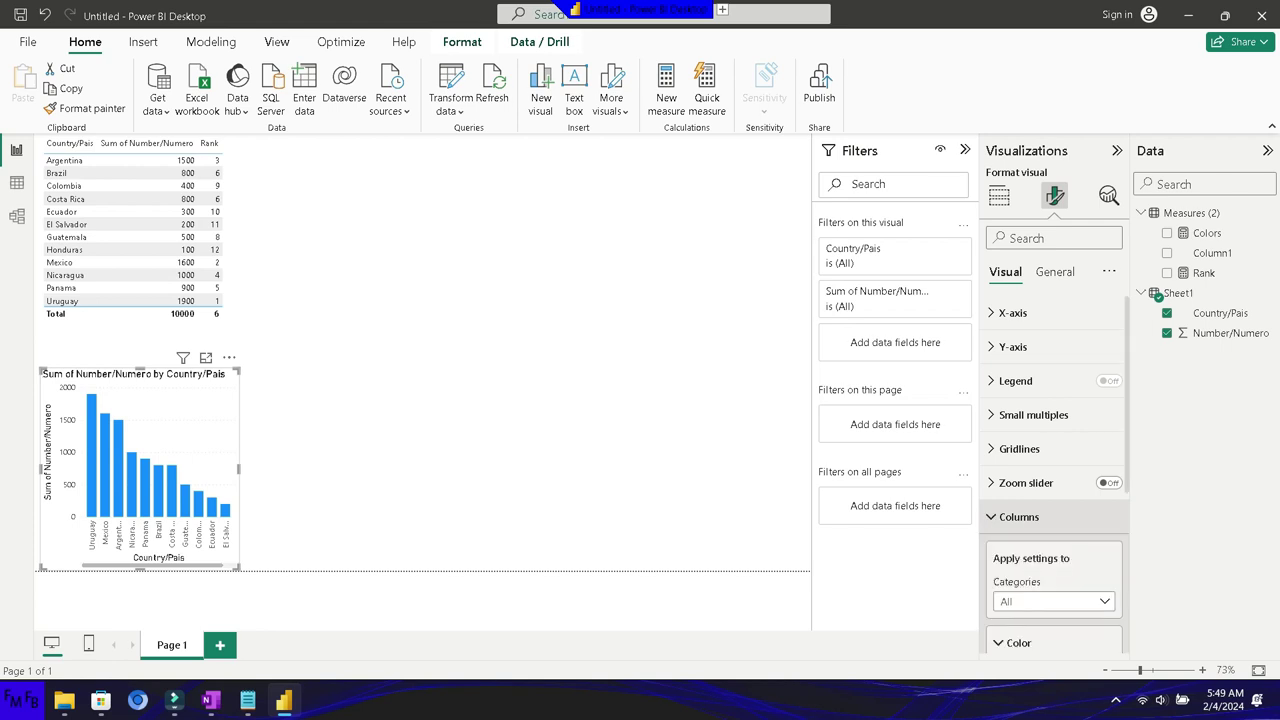
pyautogui.scroll(-1, 1019, 516)
pyautogui.scroll(-1, 1019, 516)
pyautogui.scroll(-2, 1019, 516)
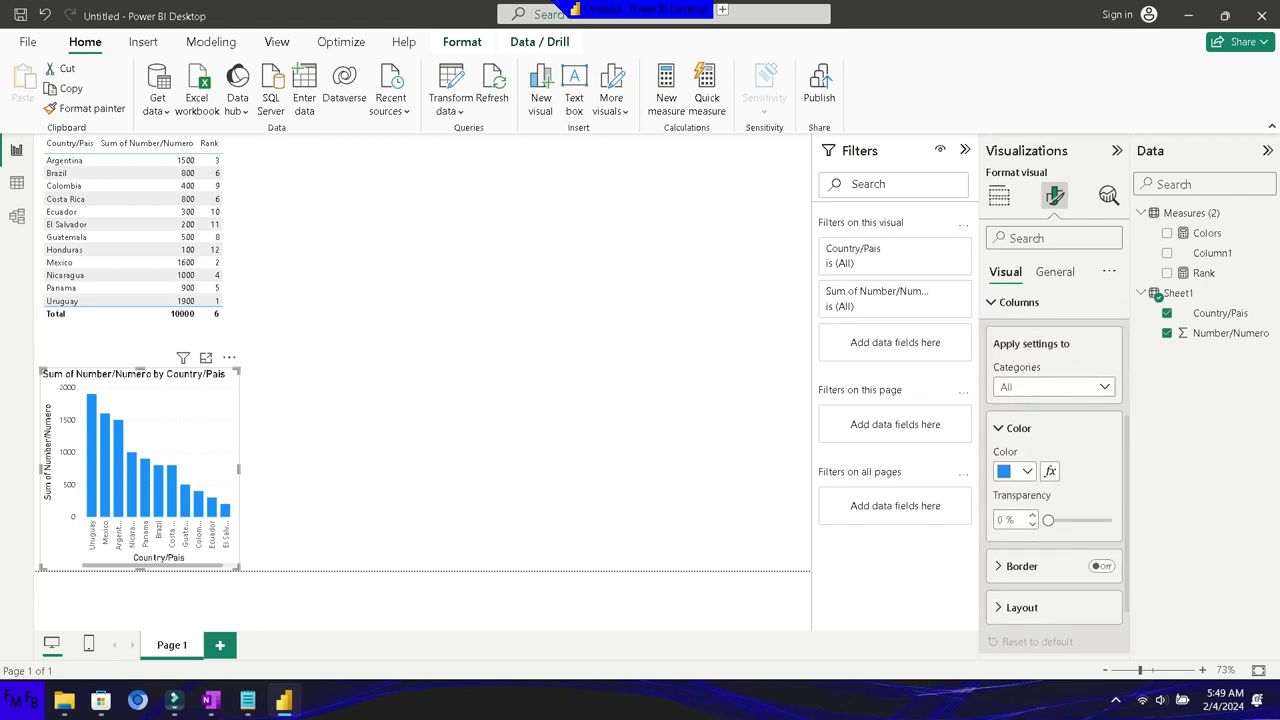
pyautogui.click(1049, 471)
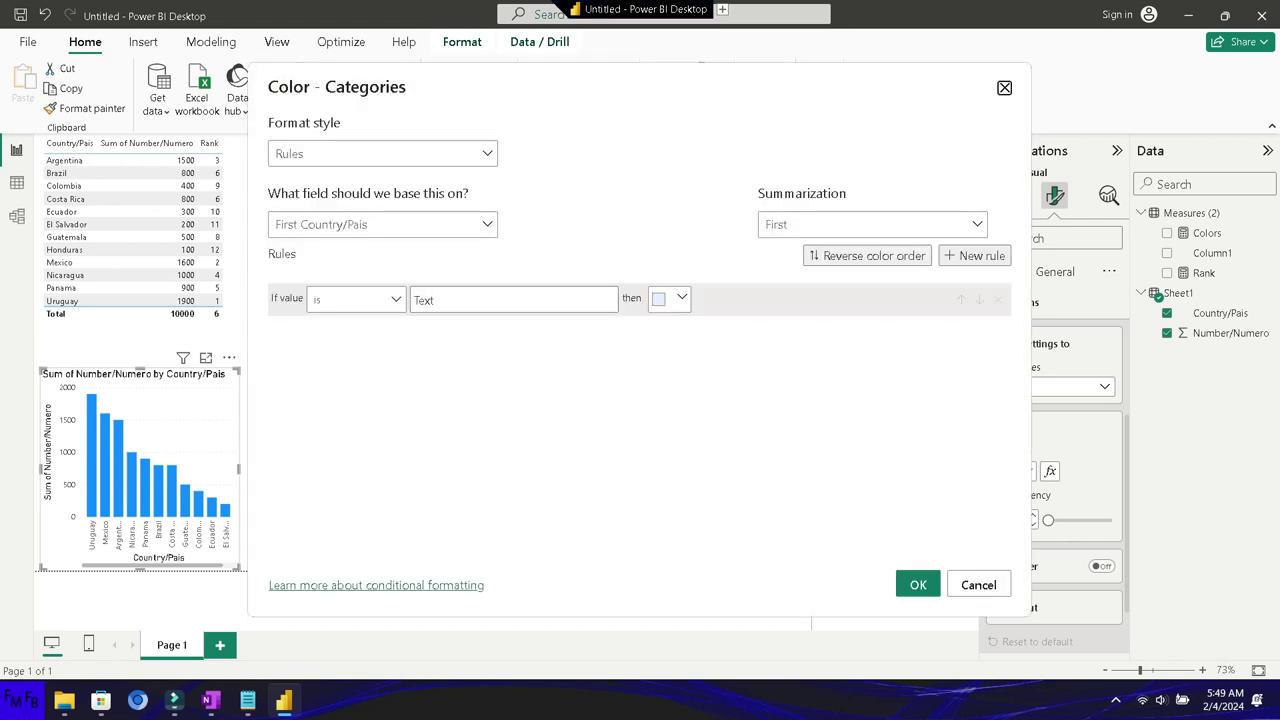
pyautogui.click(382, 153)
pyautogui.click(300, 233)
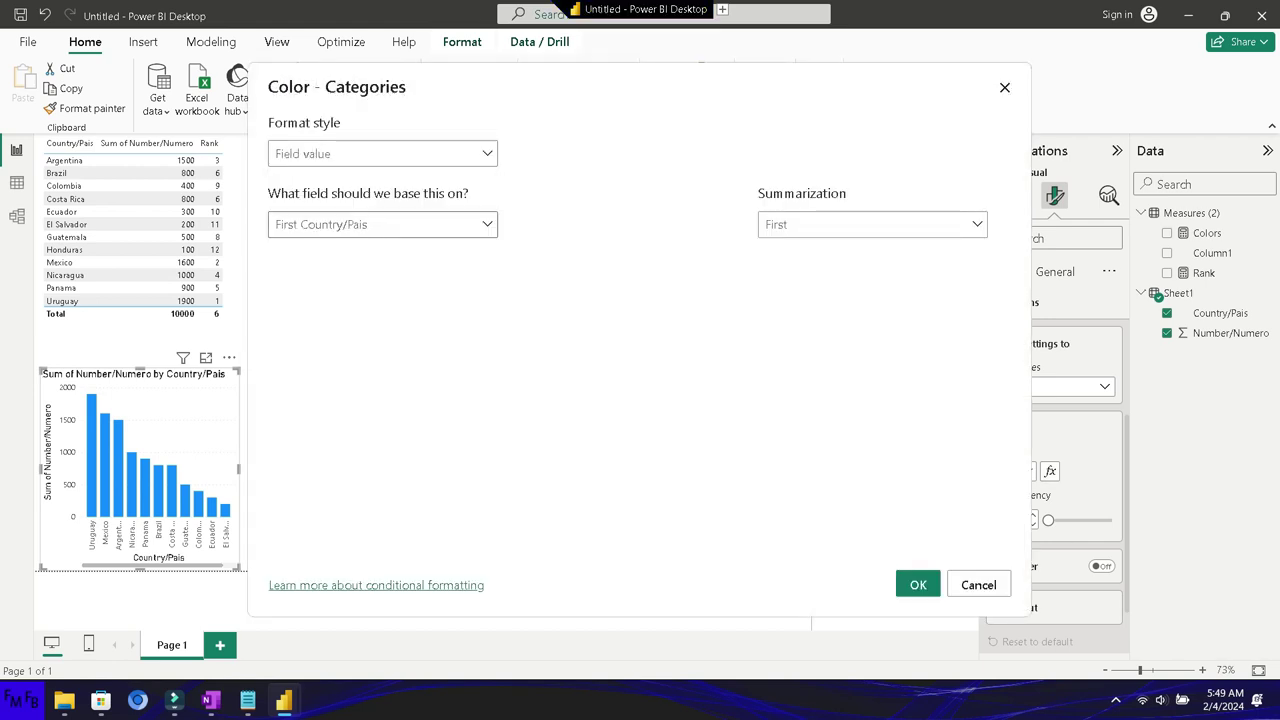
pyautogui.click(382, 224)
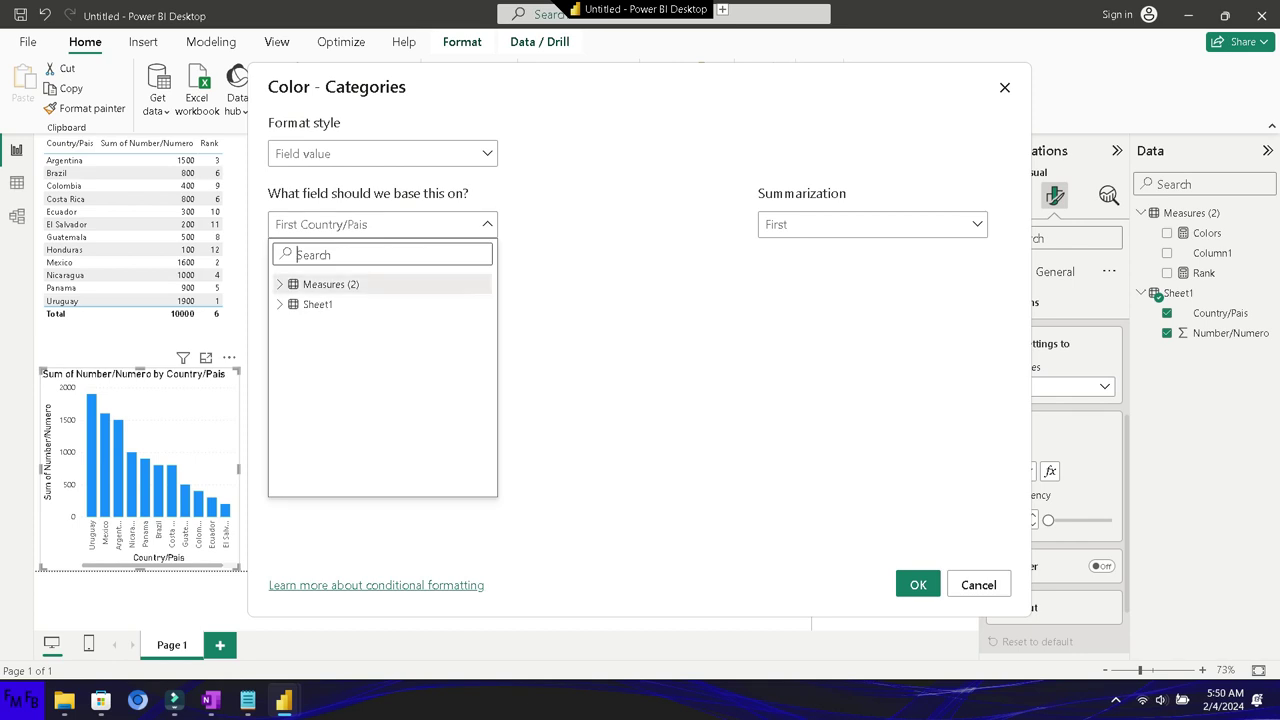
pyautogui.click(330, 284)
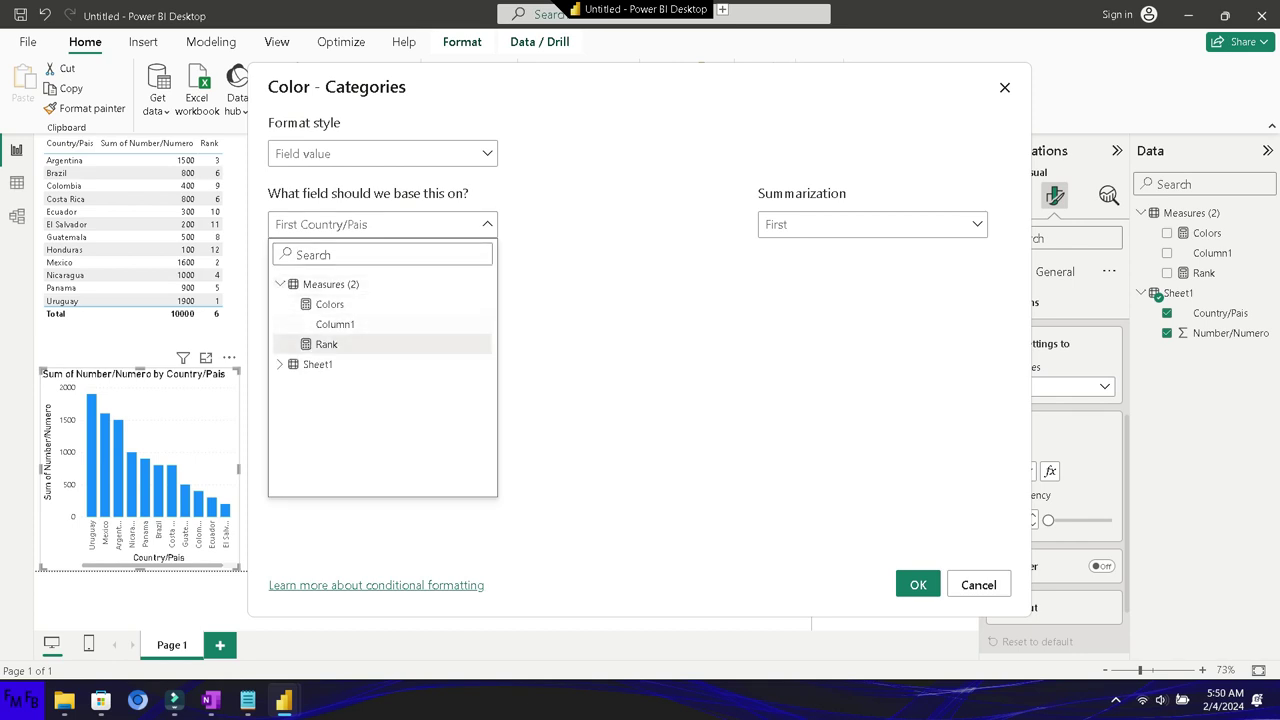
pyautogui.click(318, 304)
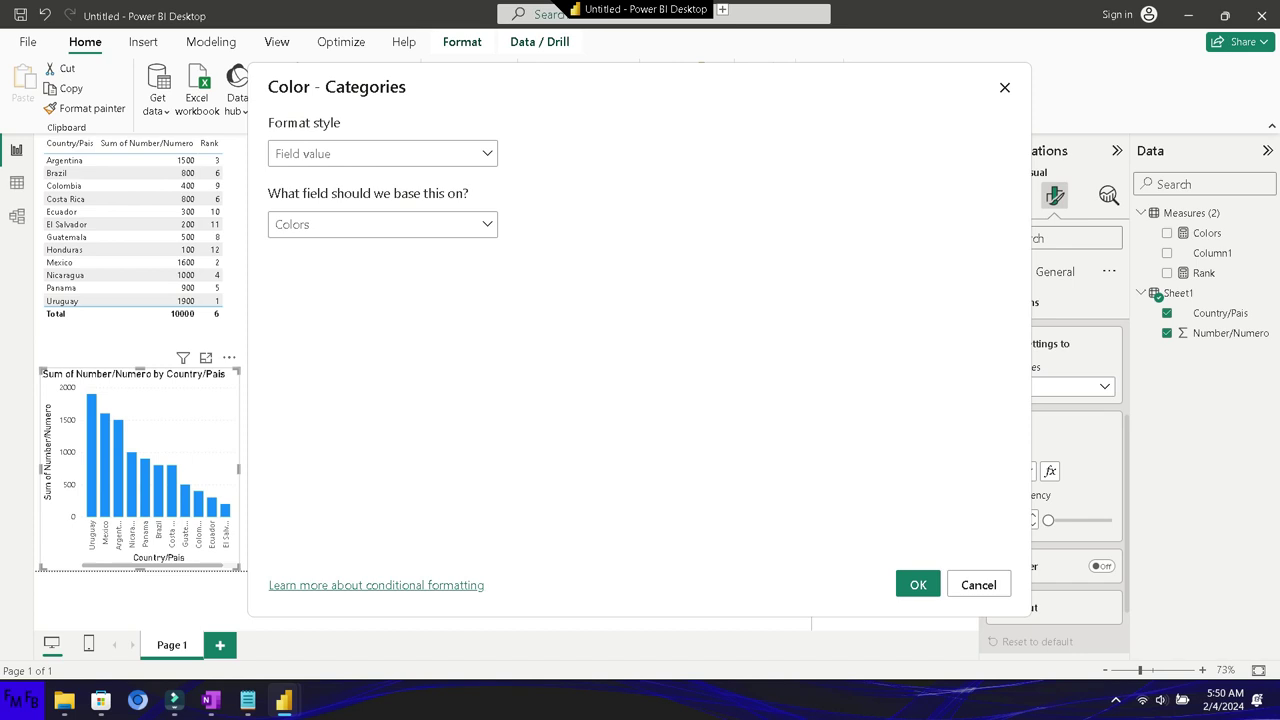
pyautogui.click(918, 584)
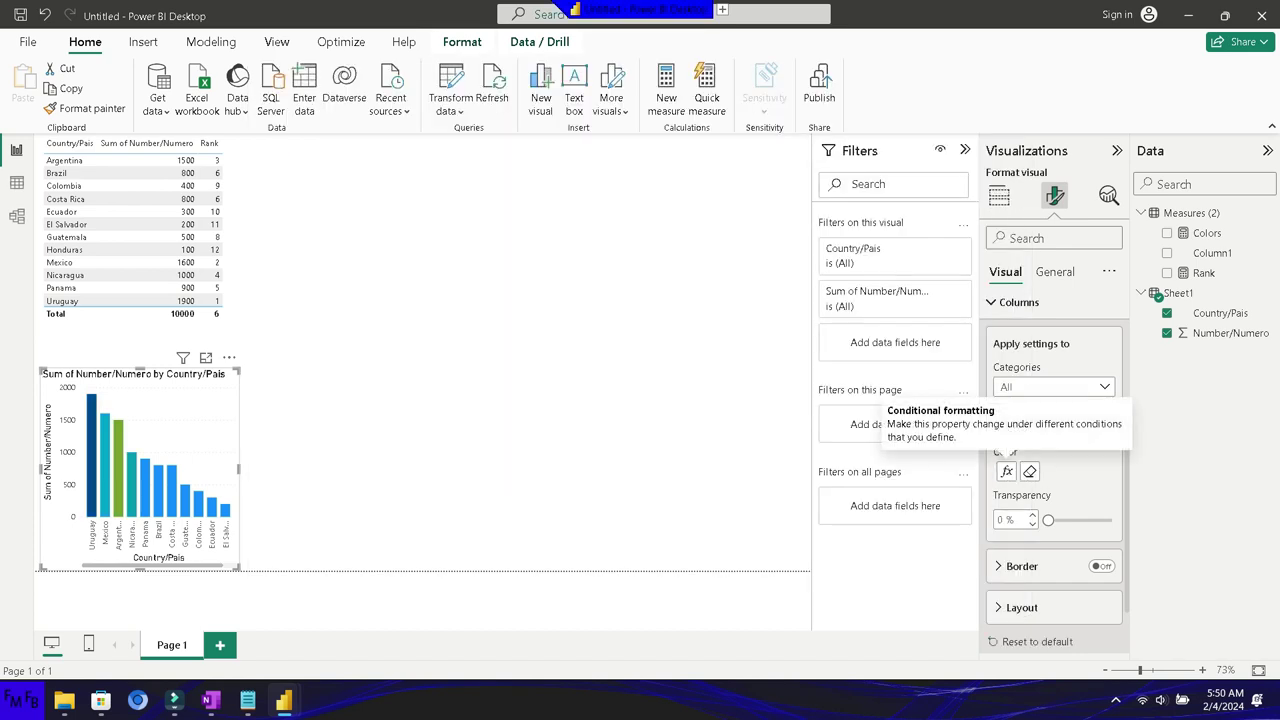
# - Apply a Top 4 Country/Pais filter by Number/Numero, leaving Uruguay, Mexico, Argentina and Nicaragua
pyautogui.press('Escape')
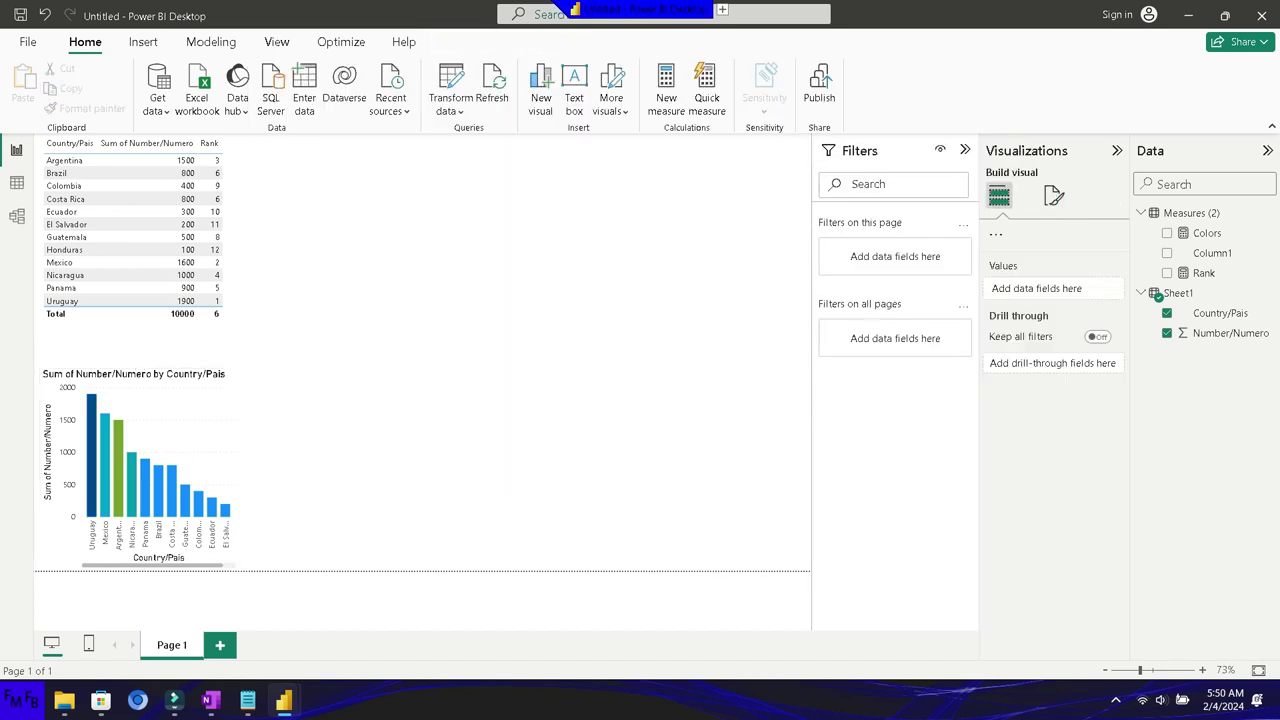
pyautogui.click(140, 460)
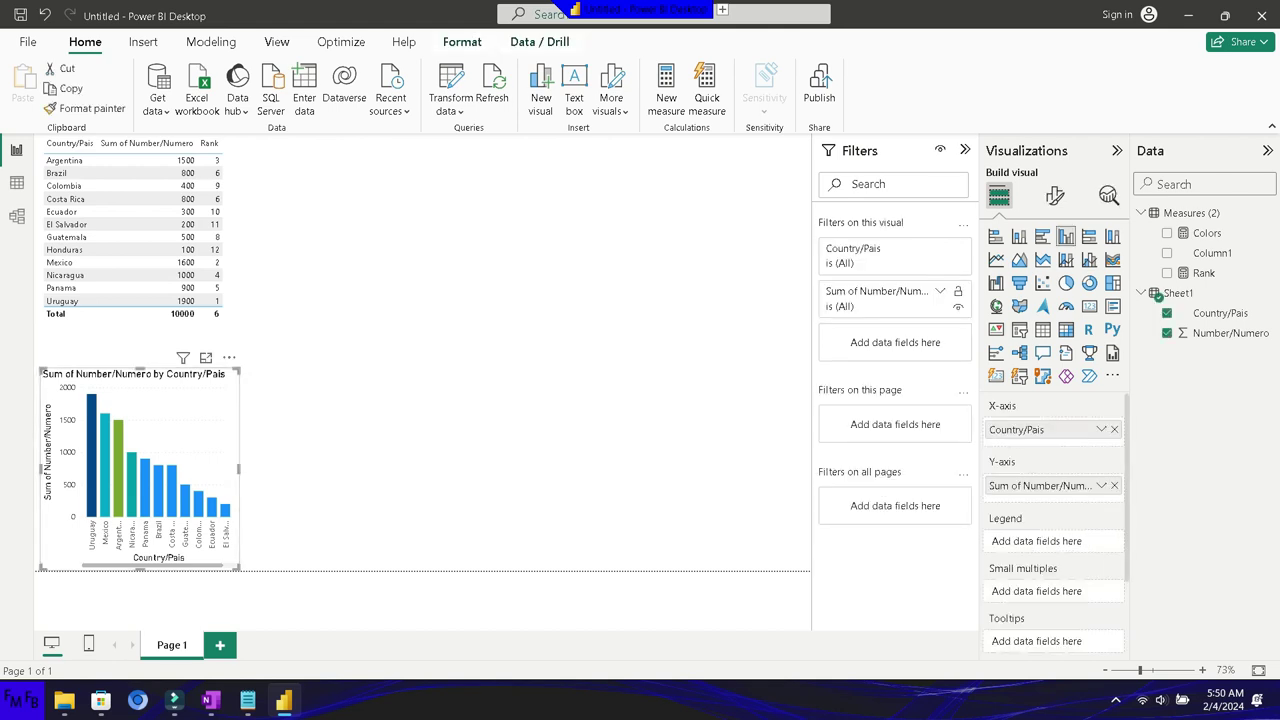
pyautogui.click(940, 291)
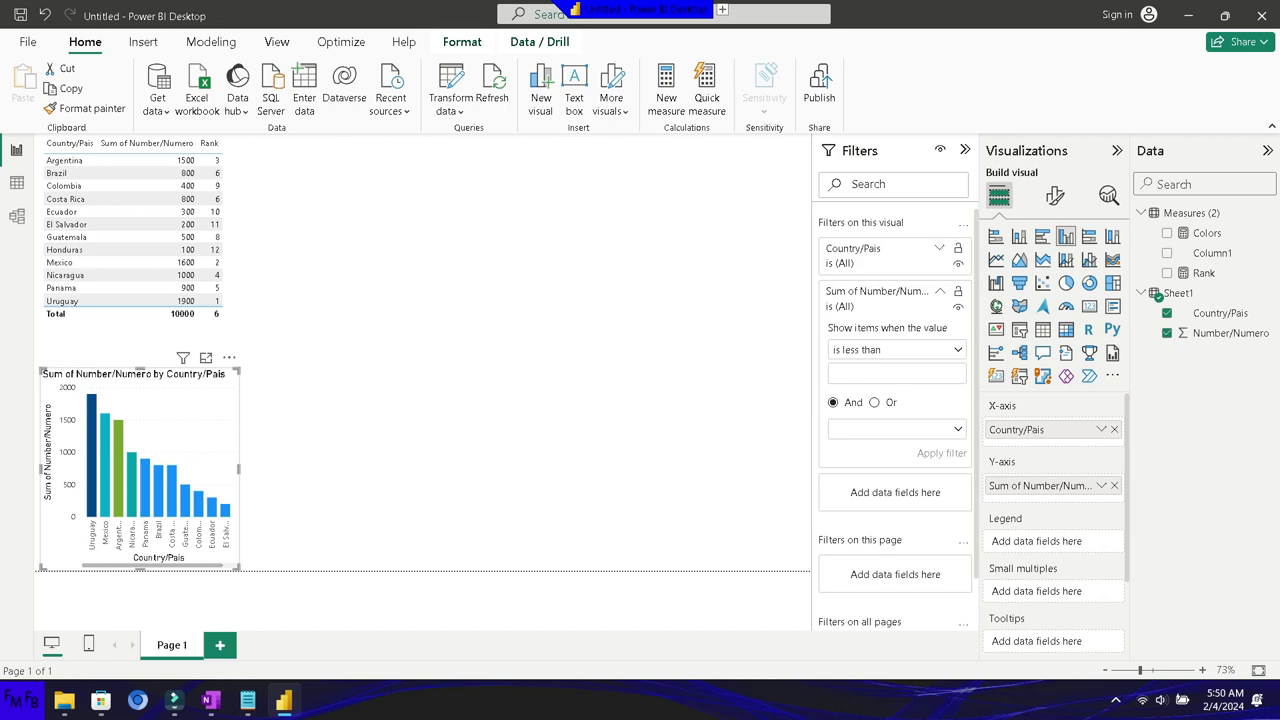
pyautogui.click(939, 248)
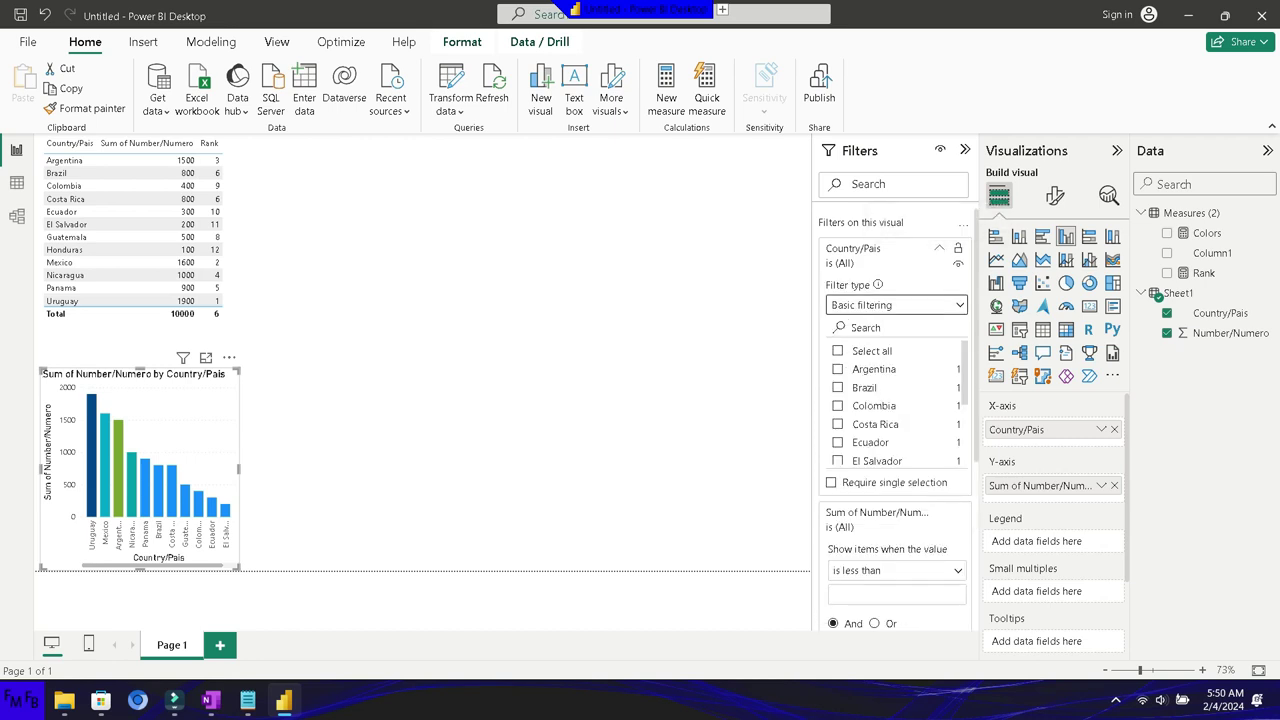
pyautogui.click(896, 305)
pyautogui.click(860, 369)
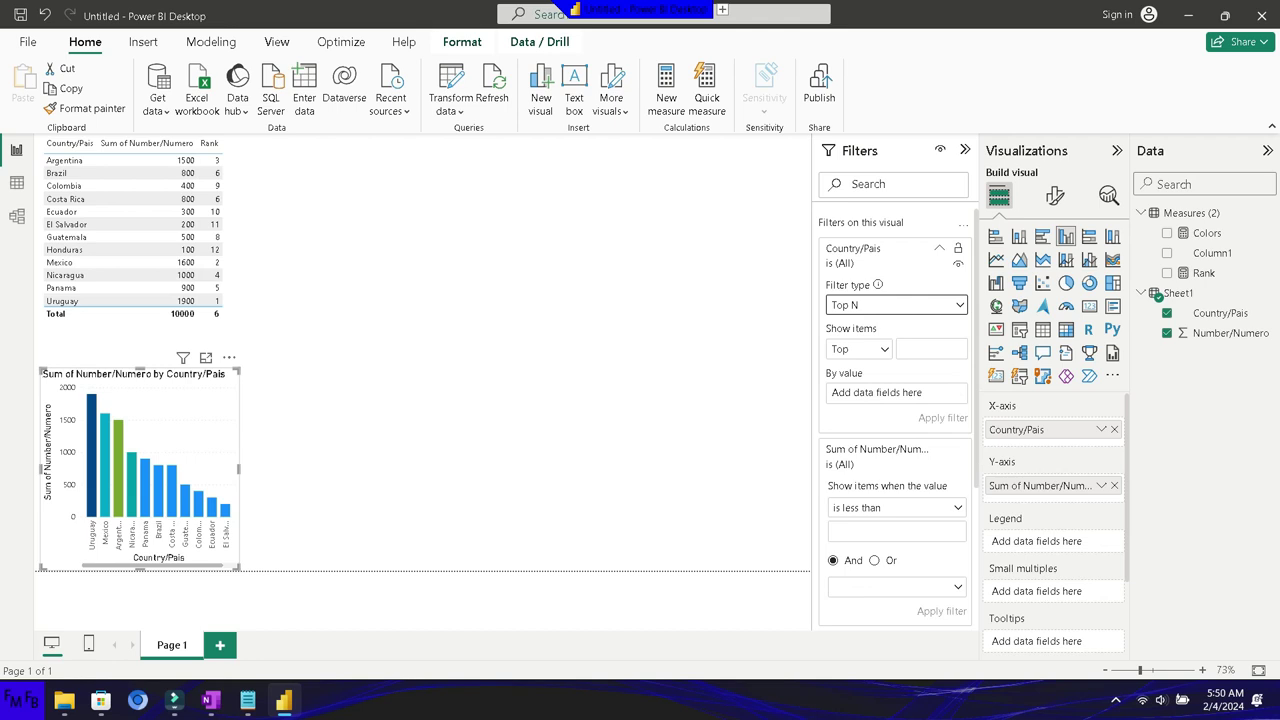
pyautogui.write('4')
pyautogui.moveTo(1205, 273)
pyautogui.mouseDown()
pyautogui.moveTo(895, 399)
pyautogui.moveTo(1206, 274)
pyautogui.mouseUp()
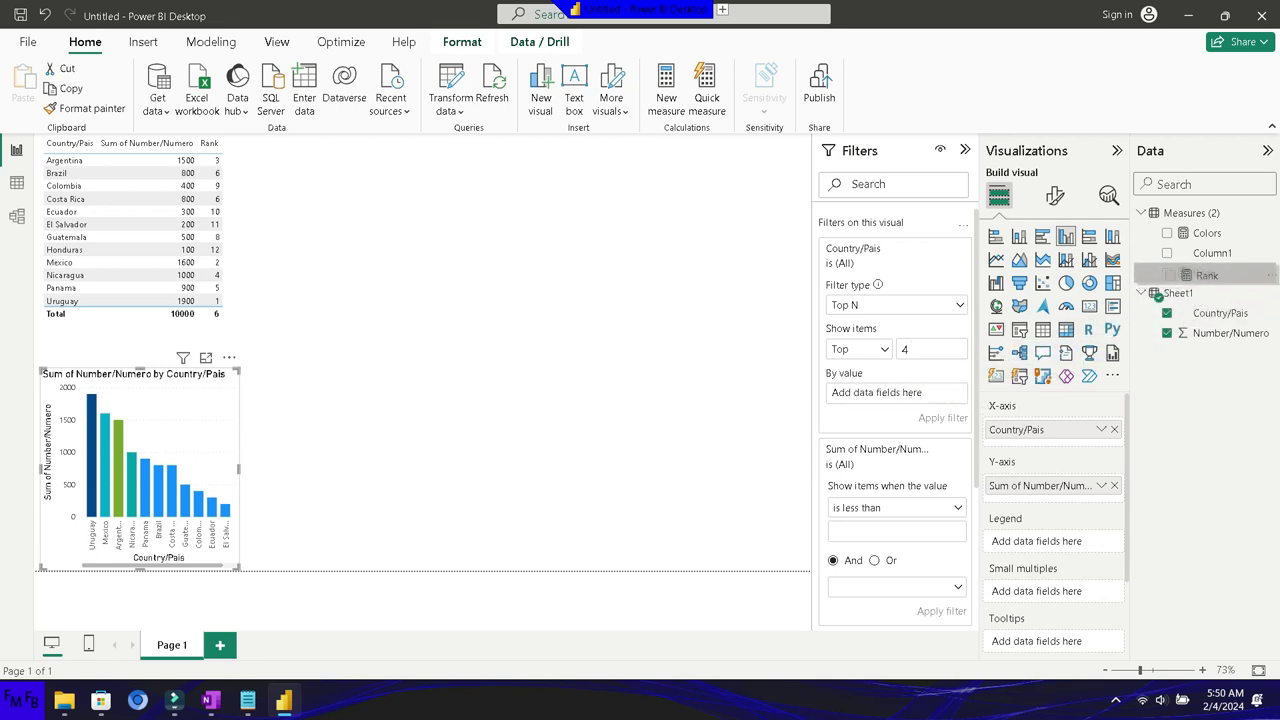
pyautogui.moveTo(1230, 333); pyautogui.dragTo(895, 392)
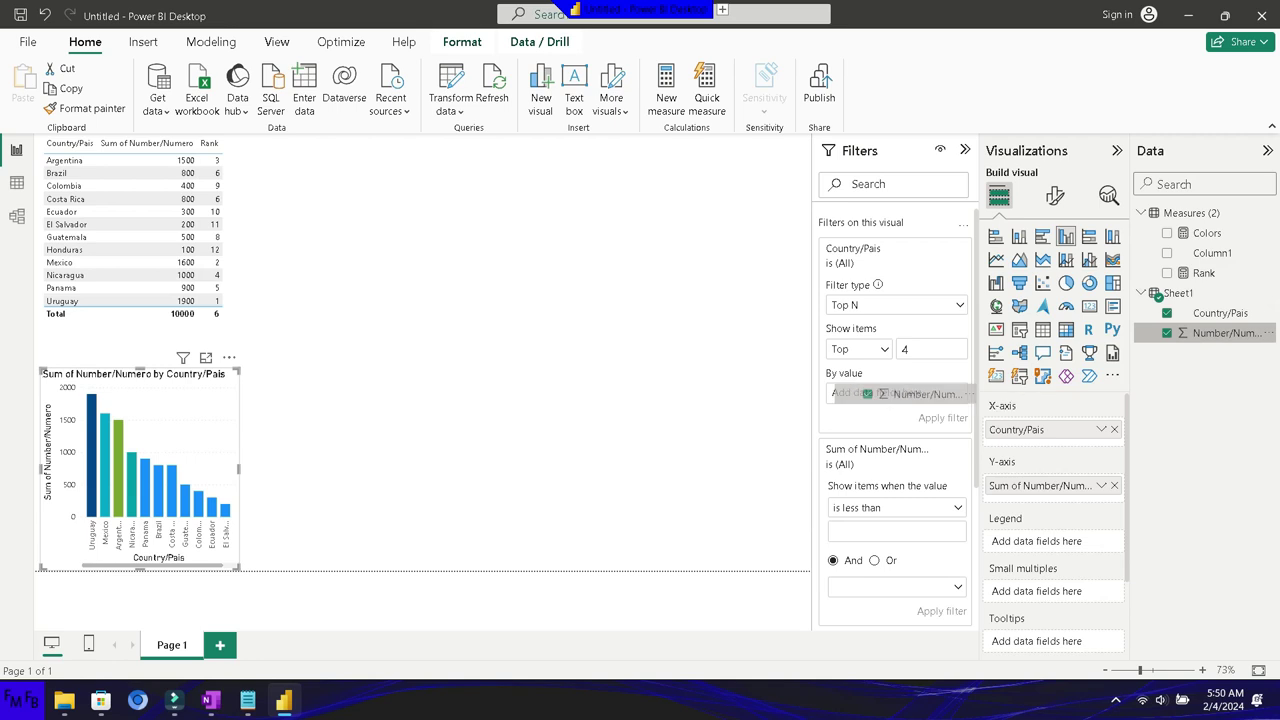
pyautogui.click(942, 415)
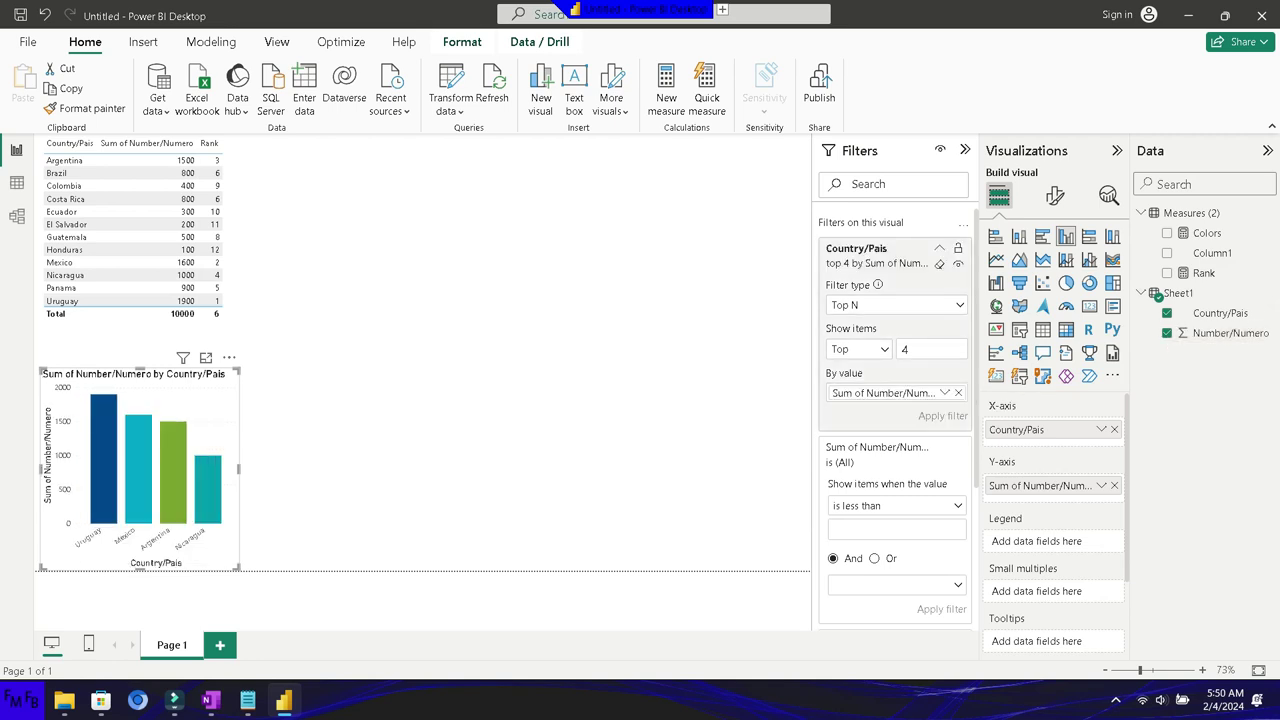
pyautogui.press('Escape')
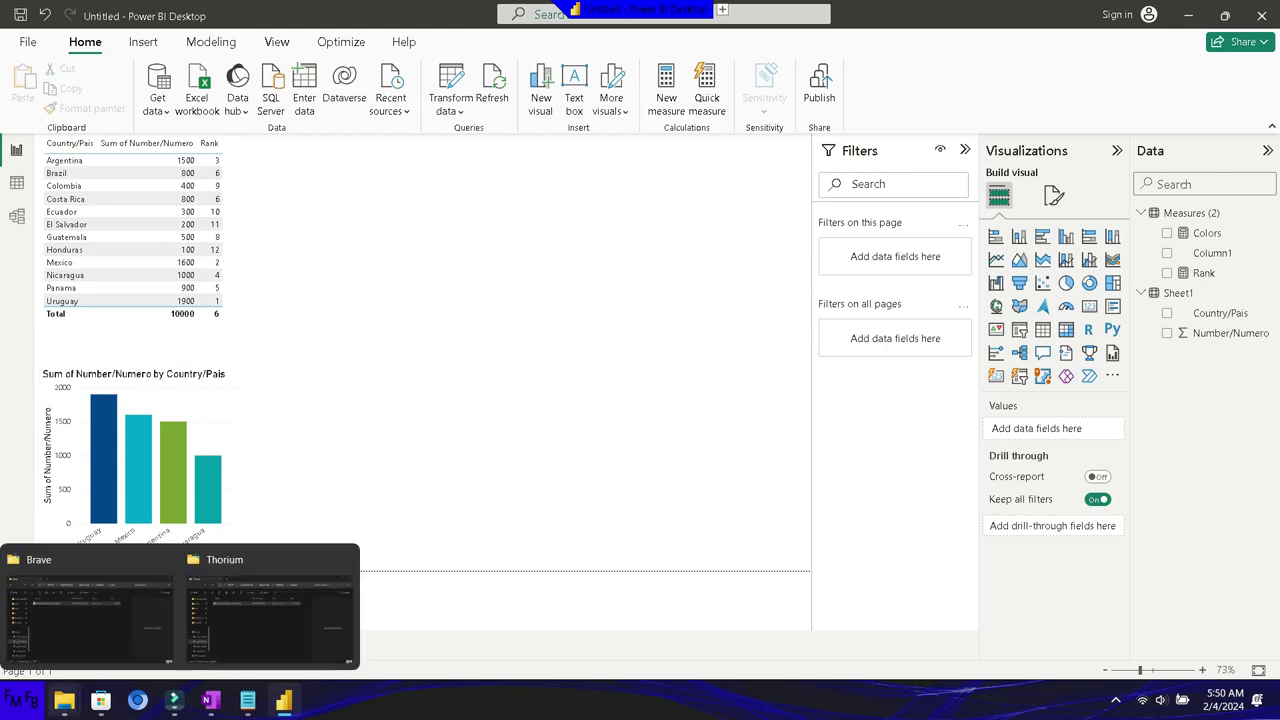
# - Launch Excel and open the Trial.xlsx workbook
pyautogui.click(20, 699)
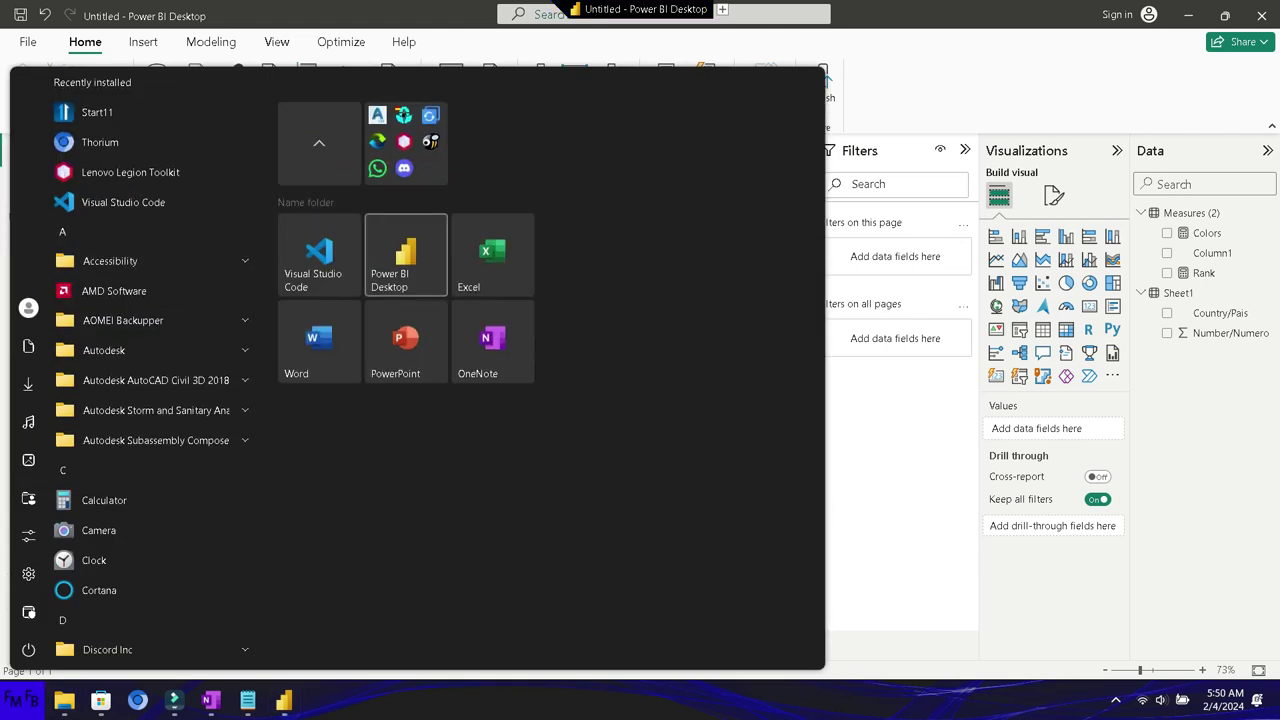
pyautogui.click(492, 255)
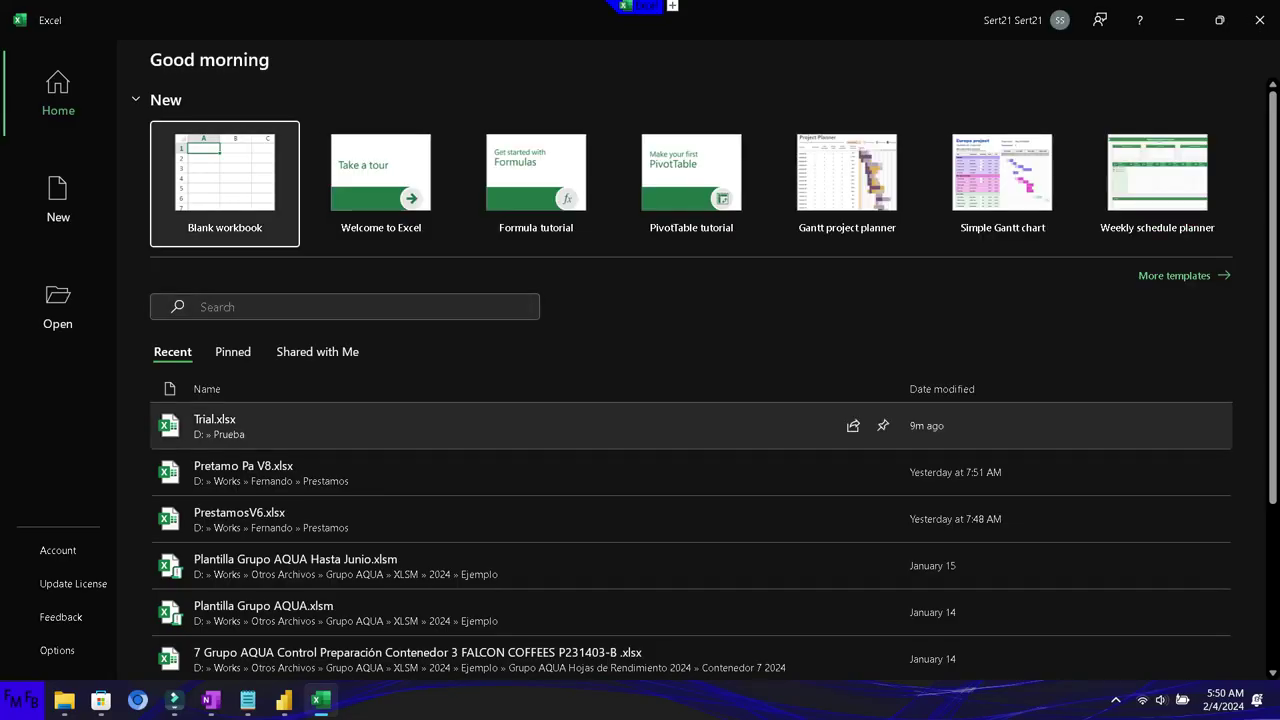
pyautogui.click(215, 420)
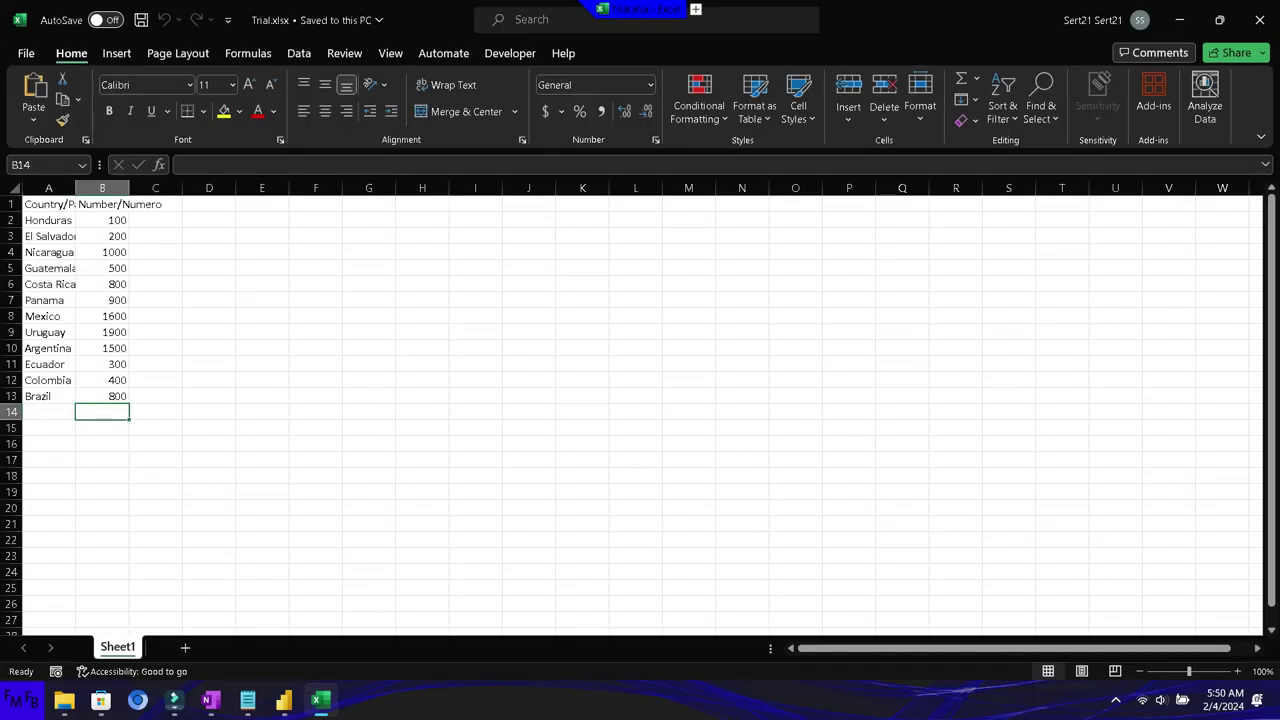
# - Set Honduras (B2) to 2100, undoing an accidental Mexico edit back to 1600
pyautogui.click(102, 220)
pyautogui.write('2100')
pyautogui.press('Return')
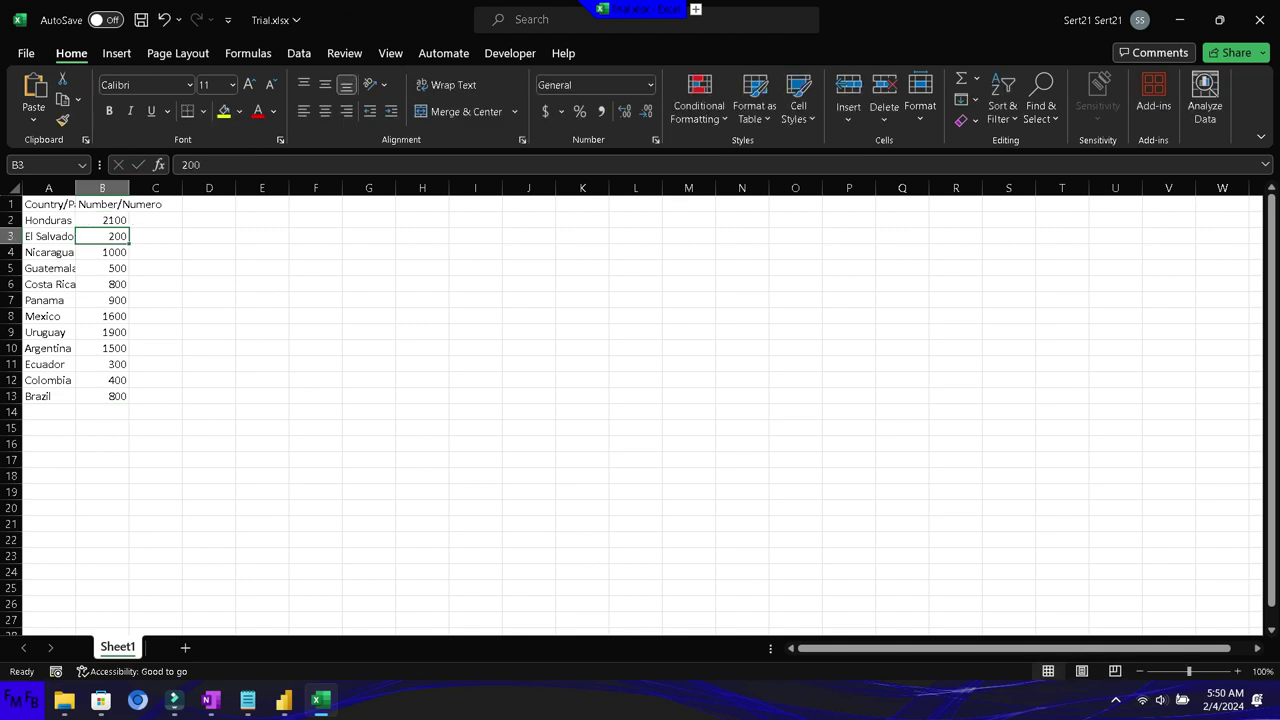
pyautogui.press('Down')
pyautogui.press('Down')
pyautogui.press('Down')
pyautogui.press('Down')
pyautogui.press('Down')
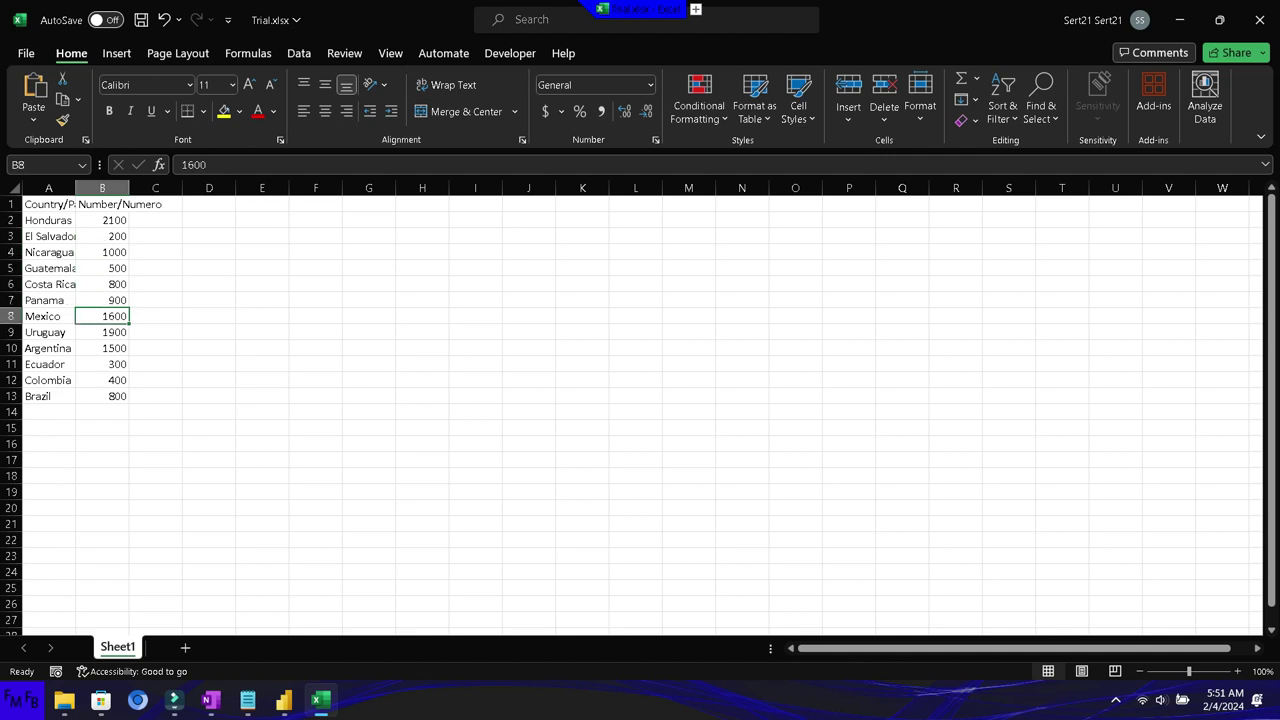
pyautogui.write('1')
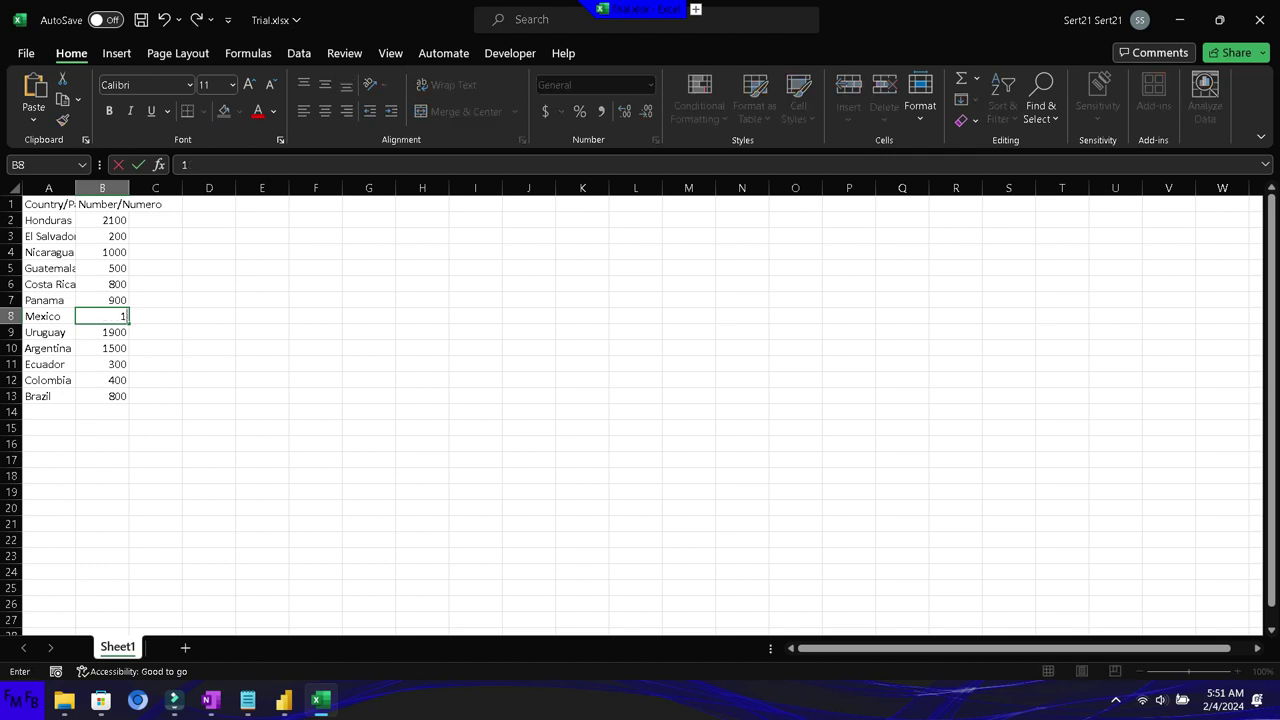
pyautogui.press('BackSpace')
pyautogui.write('2000')
pyautogui.press('Return')
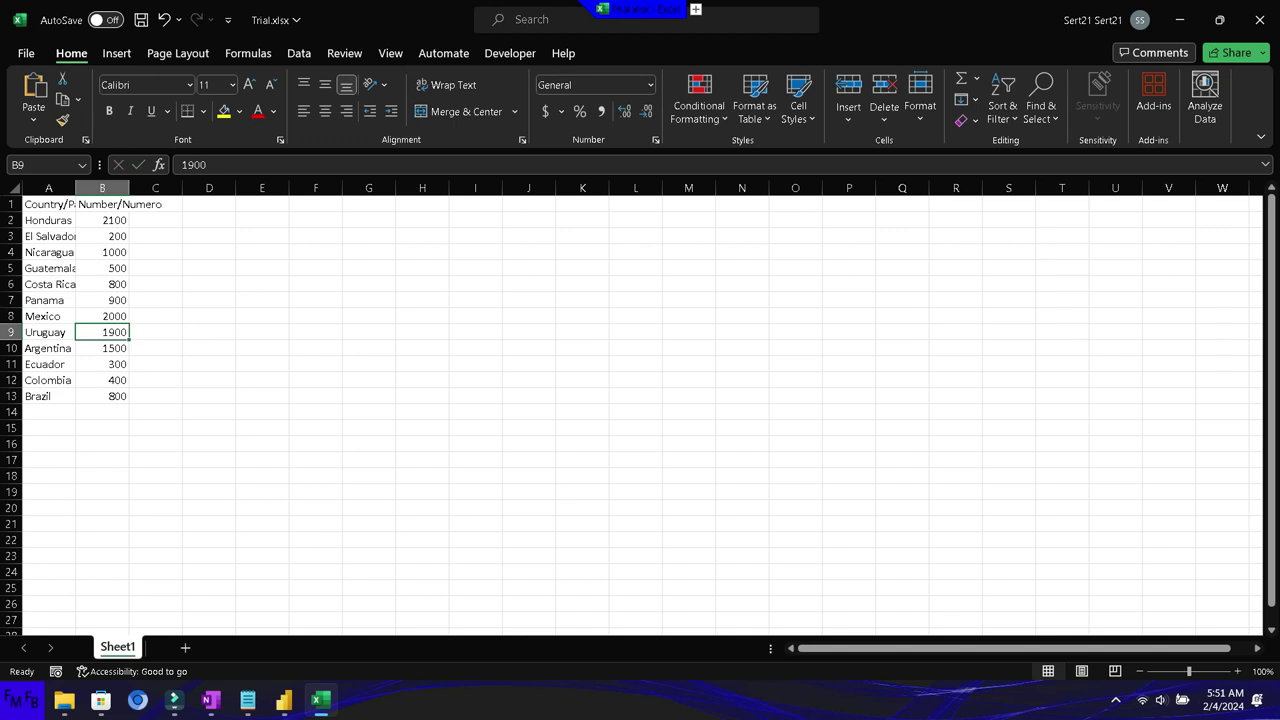
pyautogui.hotkey('ctrl', 'z')
# - Change El Salvador's value to 2000 and Guatemala's to 5000
pyautogui.press('Up')
pyautogui.press('Up')
pyautogui.press('Up')
pyautogui.press('Up')
pyautogui.press('Up')
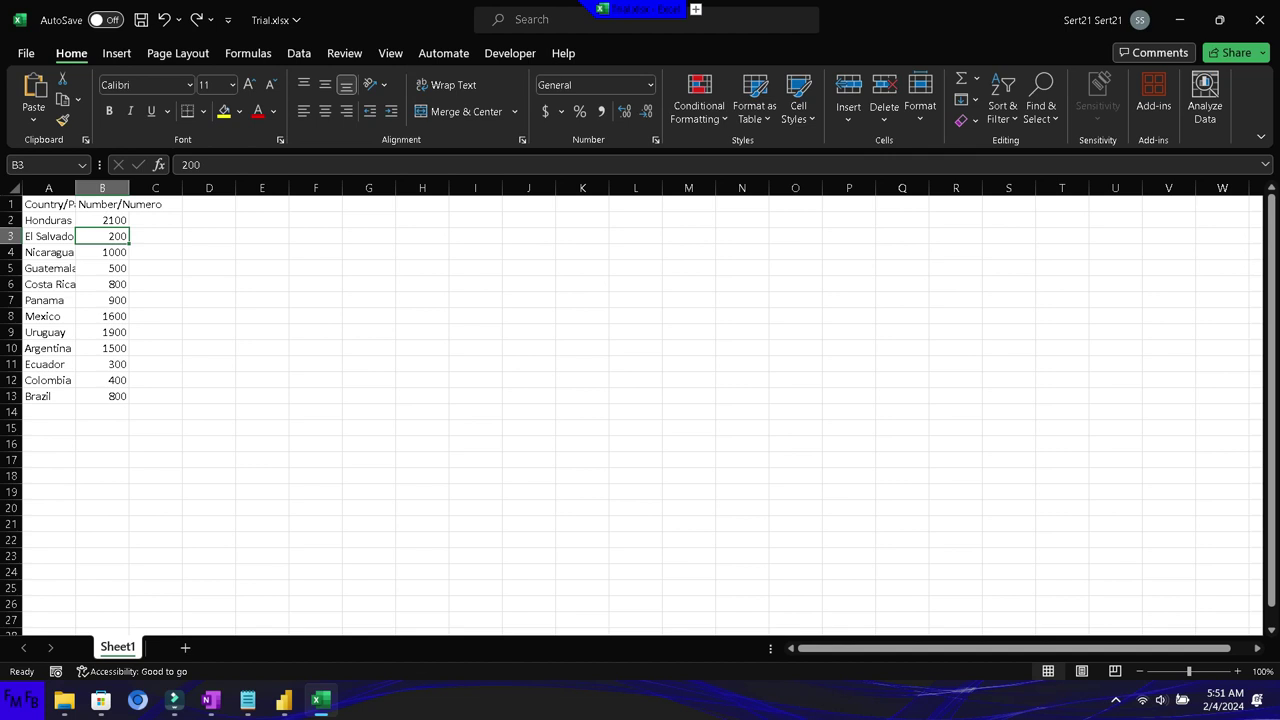
pyautogui.press('F2')
pyautogui.write('0')
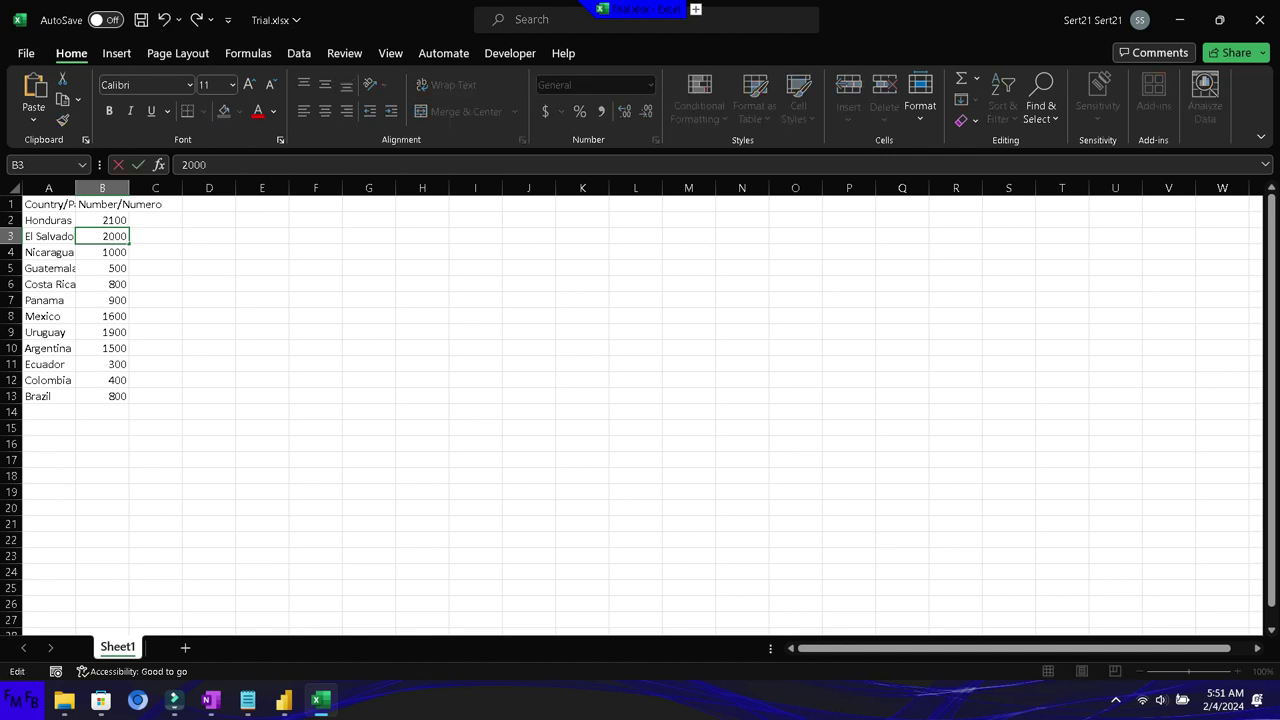
pyautogui.press('Return')
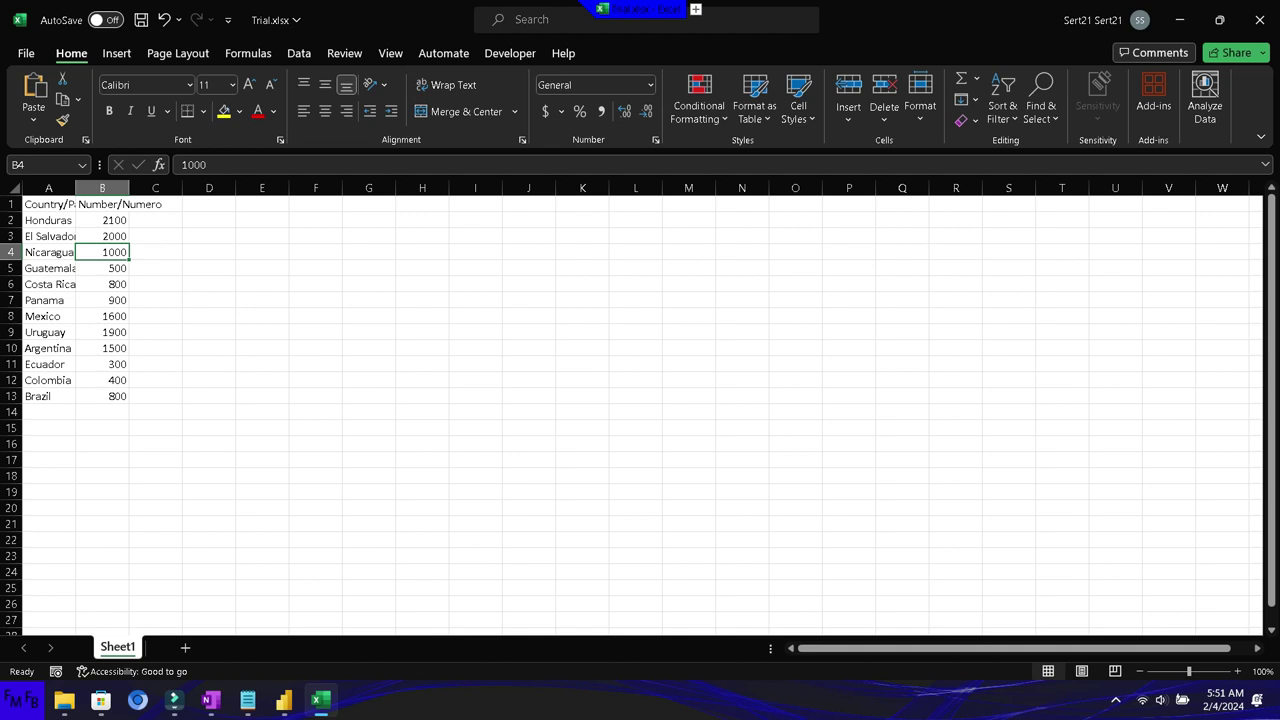
pyautogui.press('Down')
pyautogui.press('F2')
pyautogui.write('0')
pyautogui.press('Return')
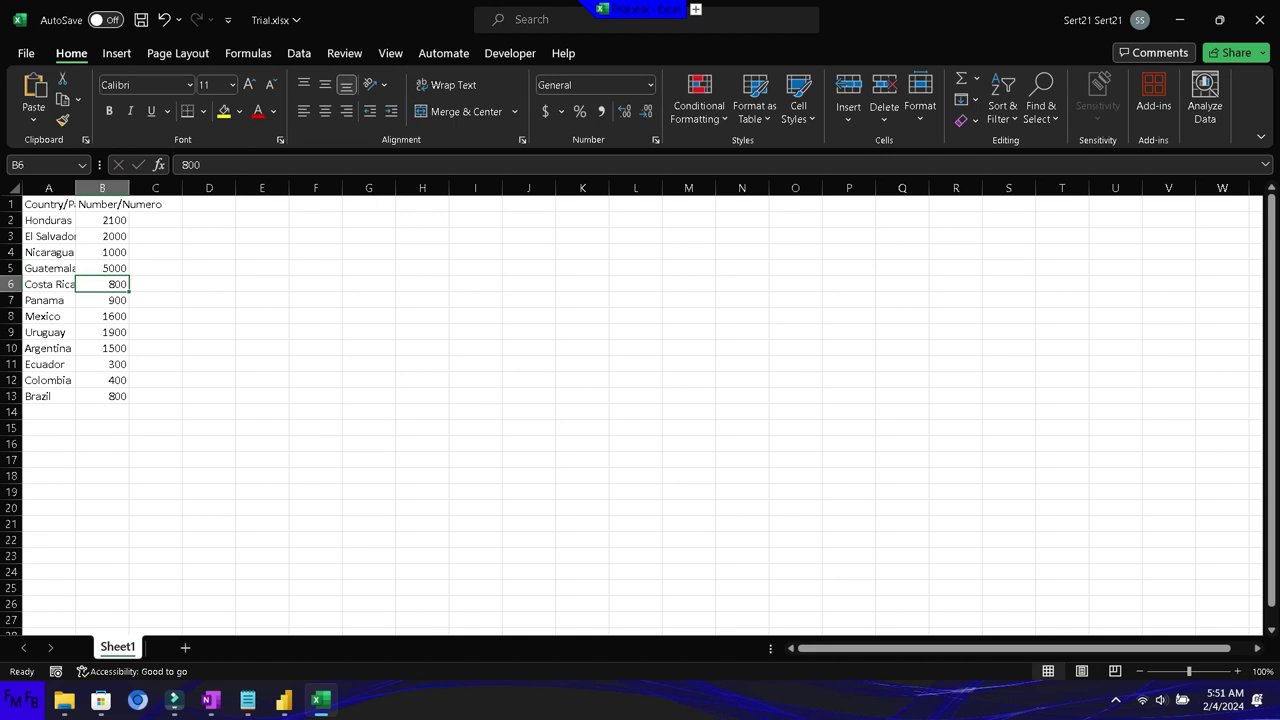
# - Change Colombia's value to 4000, then save Trial.xlsx and close Excel
pyautogui.press('Down')
pyautogui.press('Down')
pyautogui.press('Down')
pyautogui.press('Down')
pyautogui.press('Down')
pyautogui.press('Down')
pyautogui.press('F2')
pyautogui.write('0')
pyautogui.press('Return')
pyautogui.hotkey('ctrl', 's')
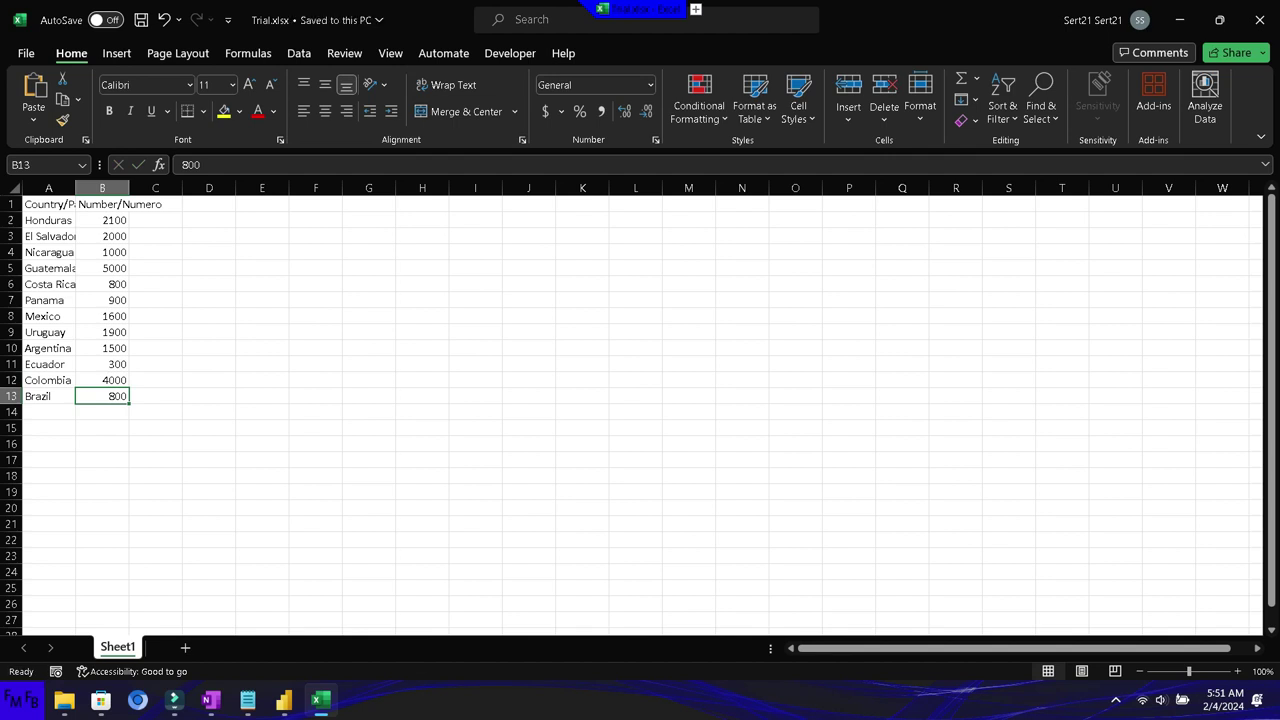
pyautogui.click(1259, 19)
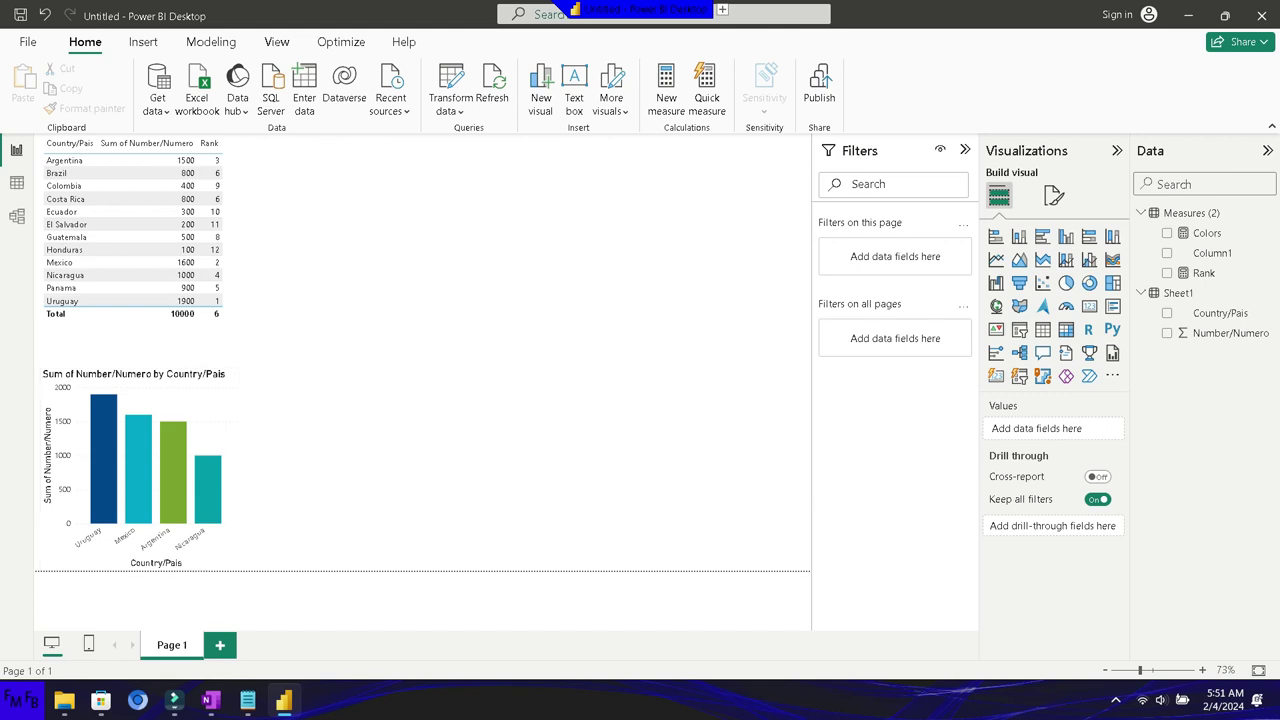
# - Refresh the report data from the edited Trial.xlsx using the Home ribbon Refresh
pyautogui.click(492, 85)
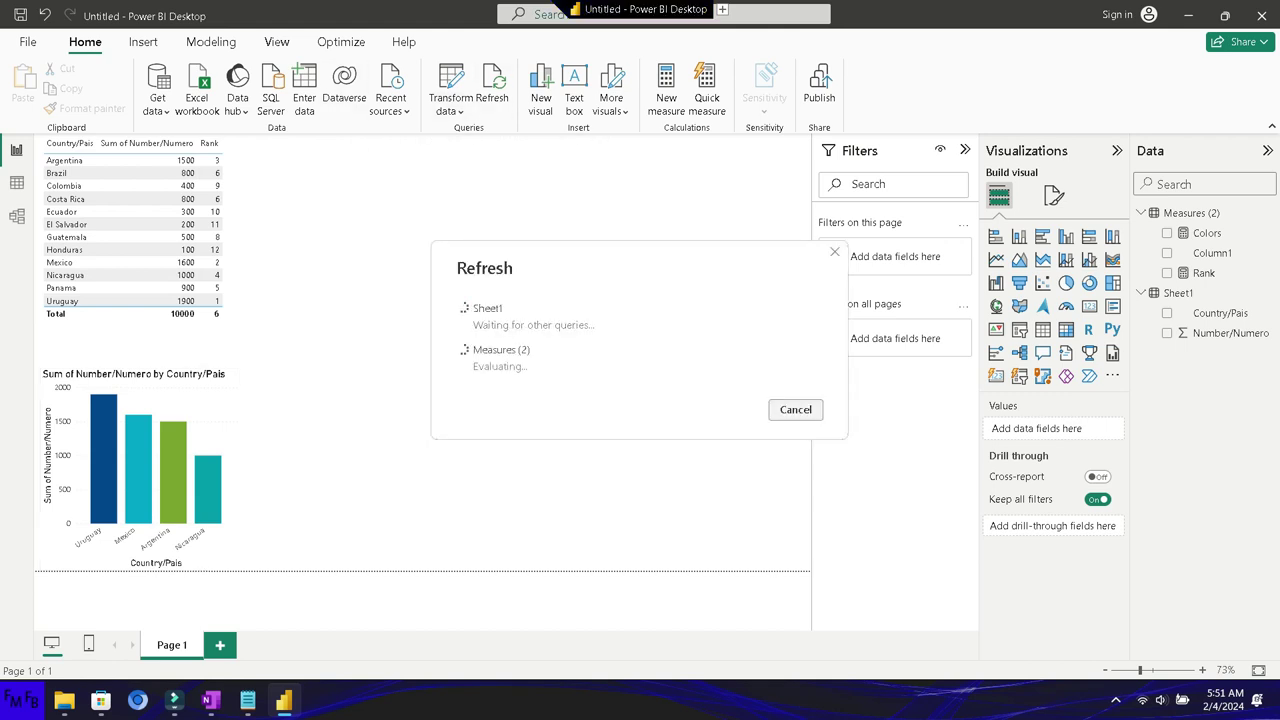